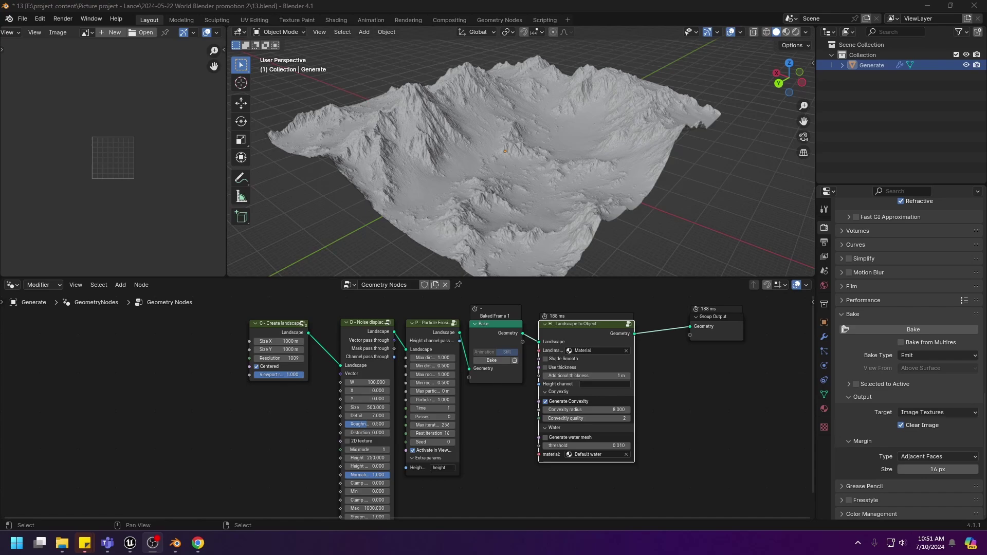
Look at the Unreal Engine level, return to Blender, and examine the size and resolution settings of the Create landscape node
{"action": "left_click", "coordinate": [130, 543]}
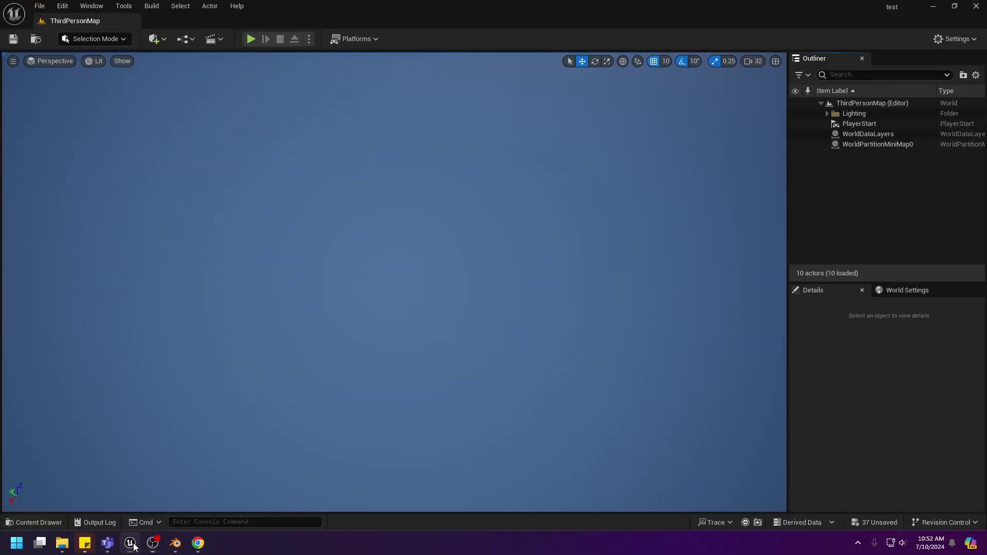
{"action": "left_click", "coordinate": [175, 543]}
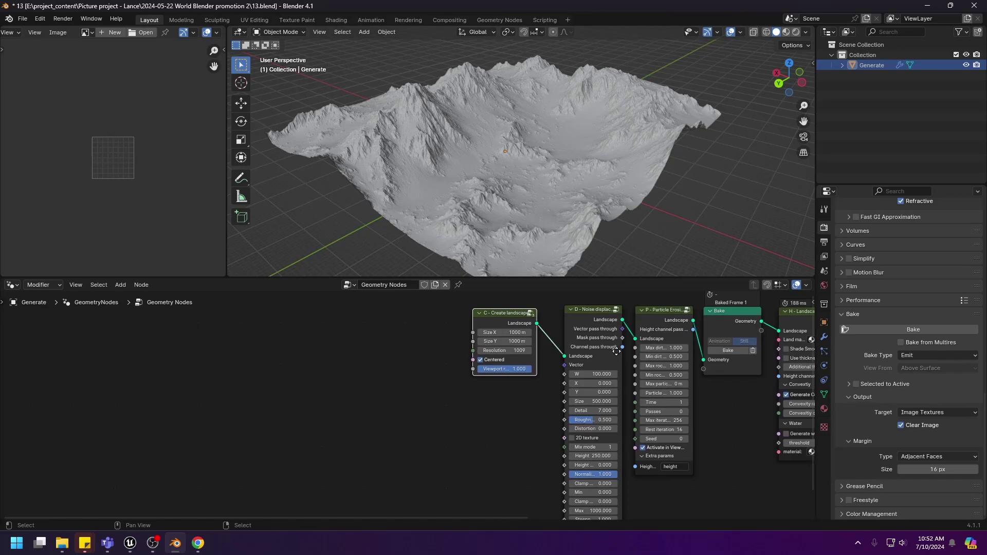
{"action": "scroll", "coordinate": [531, 379], "scroll_direction": "up", "scroll_amount": 3}
{"action": "scroll", "coordinate": [482, 440], "scroll_direction": "up", "scroll_amount": 2}
{"action": "middle_click_drag", "start_coordinate": [536, 418], "coordinate": [466, 415]}
{"action": "scroll", "coordinate": [453, 401], "scroll_direction": "up", "scroll_amount": 1}
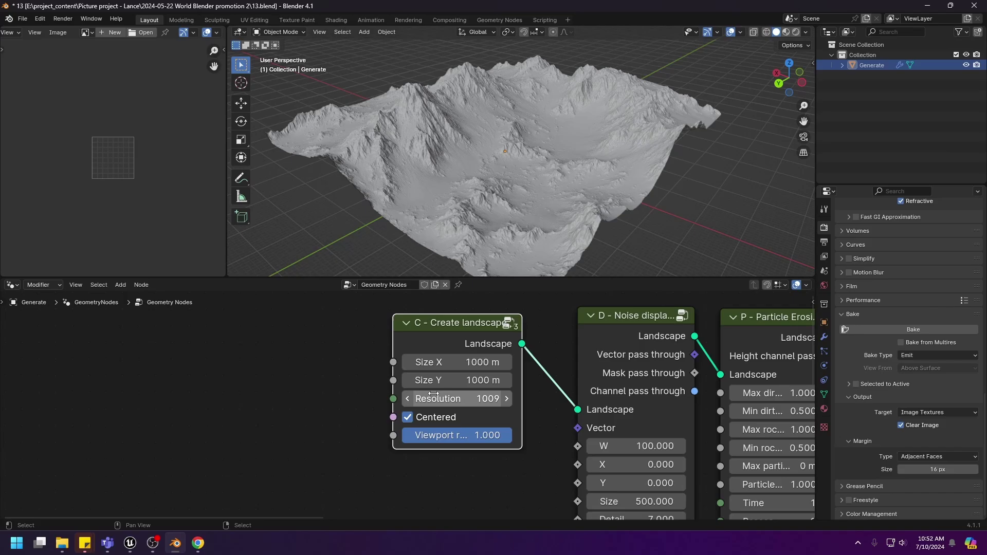
Switch to Unreal Engine and check the overall resolution of the new landscape in Landscape Mode
{"action": "left_click", "coordinate": [130, 544]}
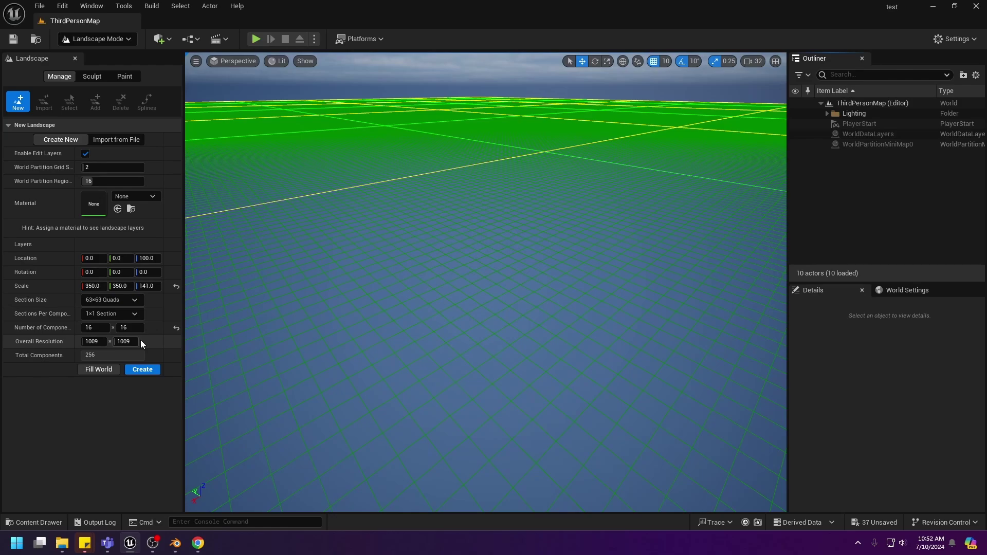
{"action": "left_click", "coordinate": [95, 343]}
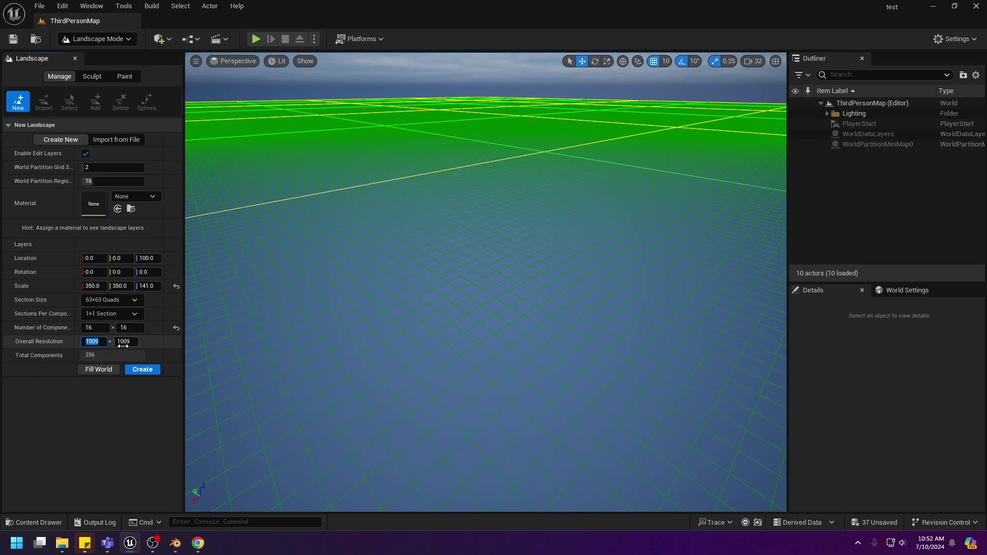
{"action": "key", "text": "Tab"}
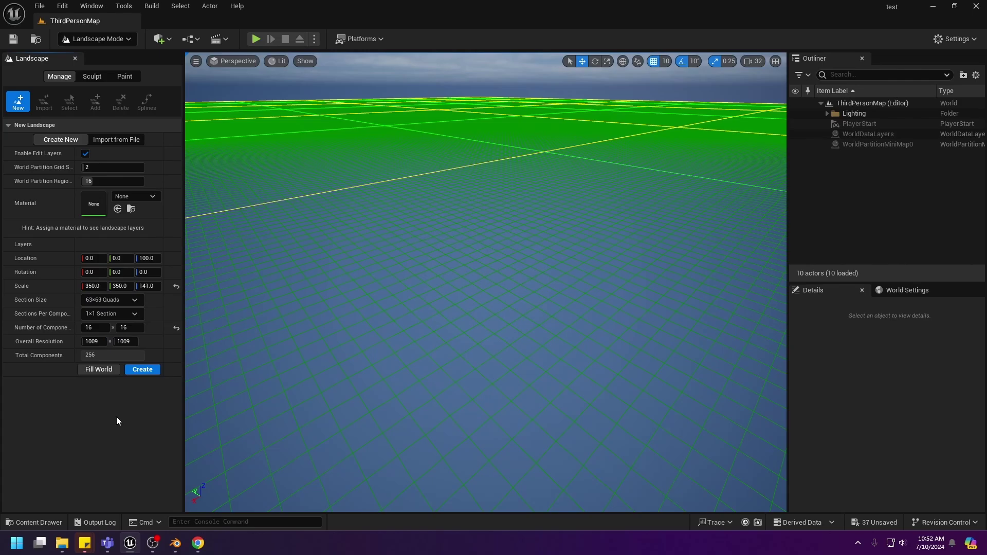
Return to Blender and compare the Create landscape node's resolution with the Unreal landscape resolution
{"action": "left_click", "coordinate": [175, 543]}
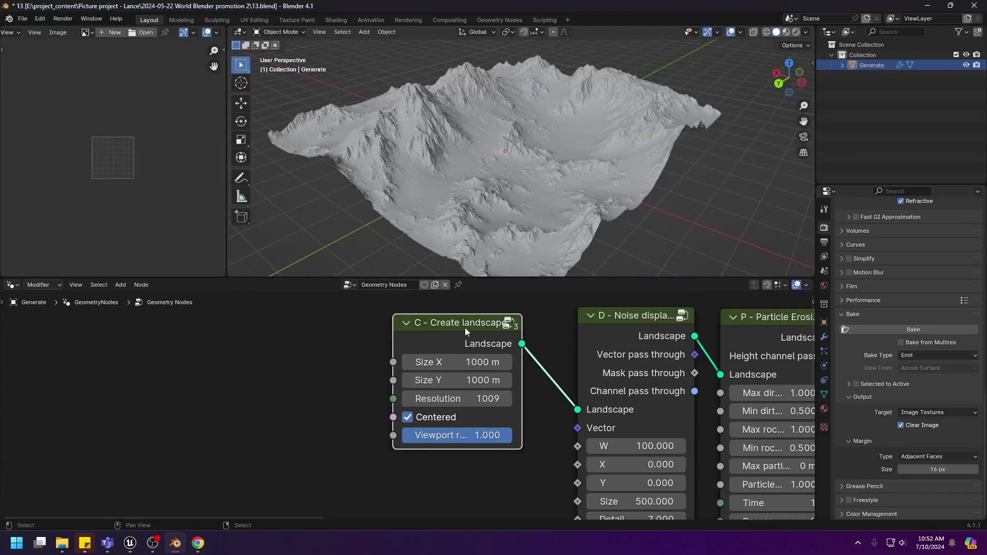
{"action": "left_click_drag", "start_coordinate": [465, 328], "coordinate": [462, 329]}
{"action": "left_click", "coordinate": [451, 400]}
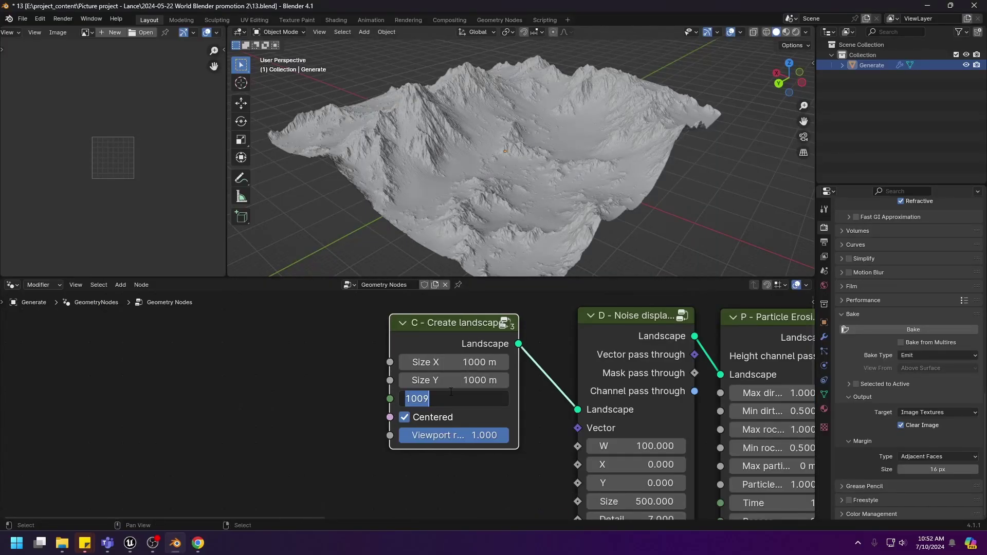
{"action": "key", "text": "Return"}
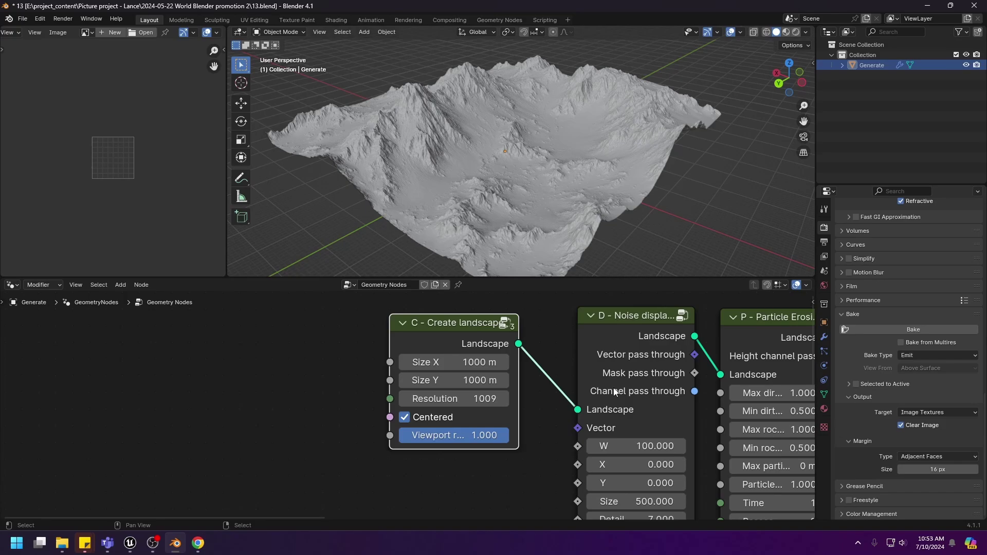
Review the whole terrain node chain, the Generate object's transform, and its geometry nodes modifier
{"action": "key", "text": "Home"}
{"action": "mouse_move", "coordinate": [517, 146]}
{"action": "middle_mouse_down"}
{"action": "mouse_move", "coordinate": [499, 157]}
{"action": "mouse_move", "coordinate": [512, 149]}
{"action": "middle_mouse_up"}
{"action": "key", "text": "z"}
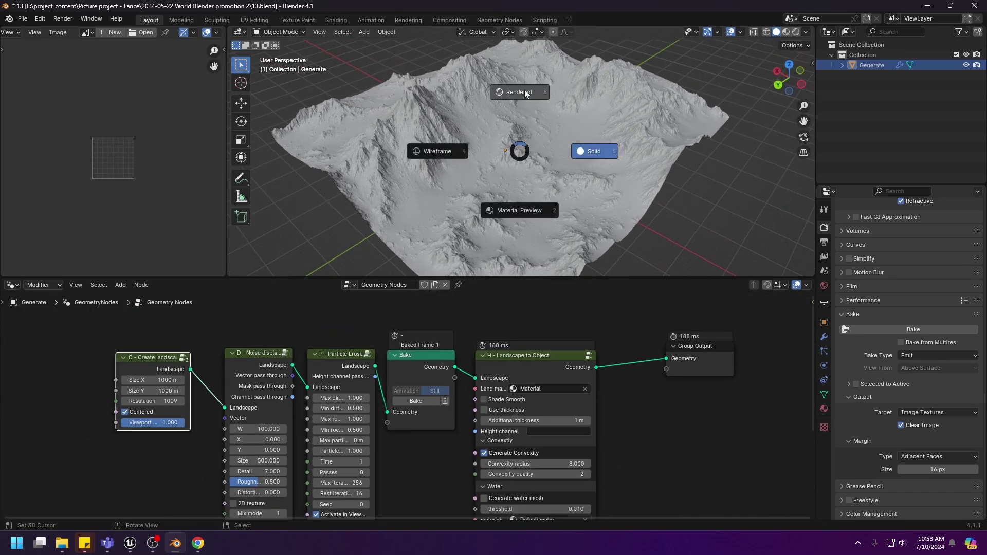
{"action": "left_click", "coordinate": [513, 115]}
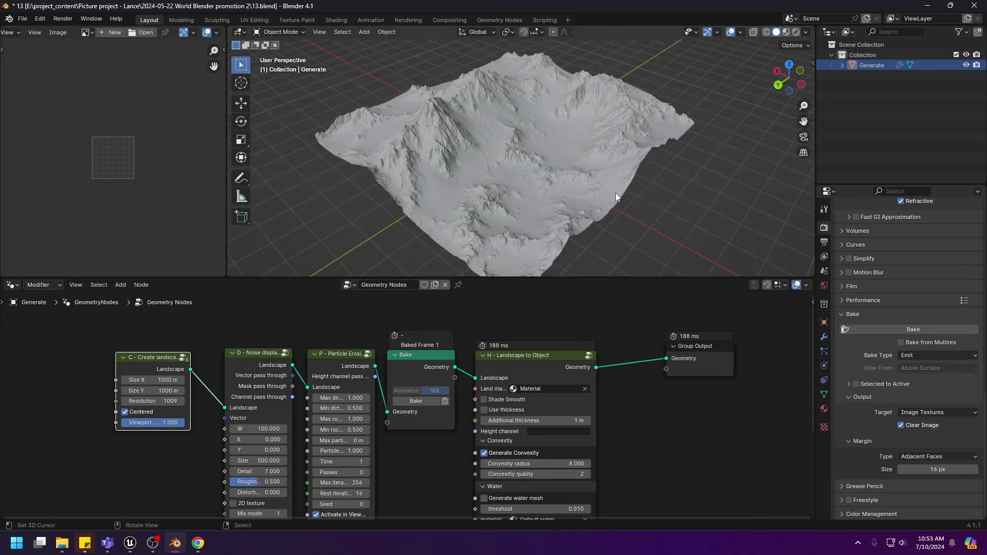
{"action": "middle_click_drag", "start_coordinate": [642, 178], "coordinate": [679, 221]}
{"action": "left_click", "coordinate": [824, 322]}
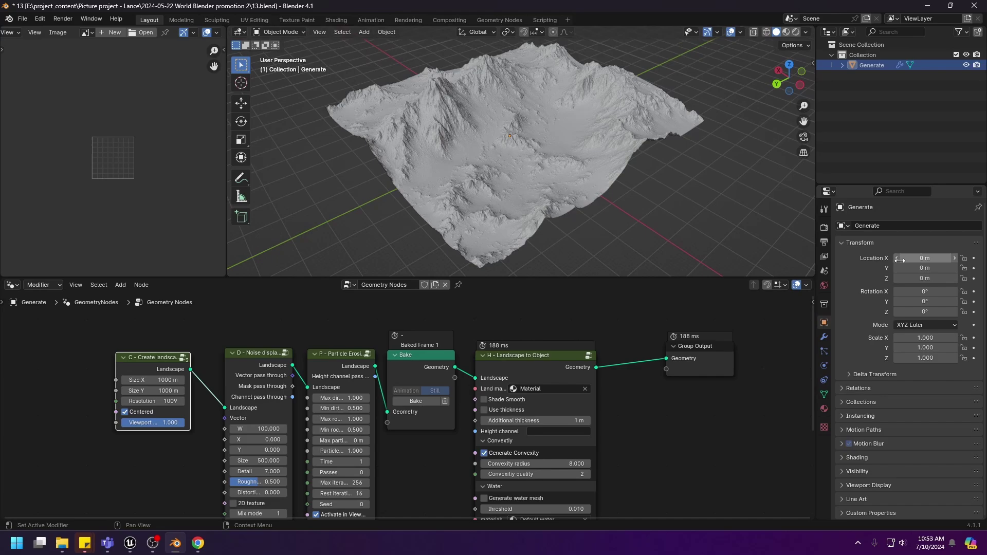
{"action": "left_click", "coordinate": [824, 336]}
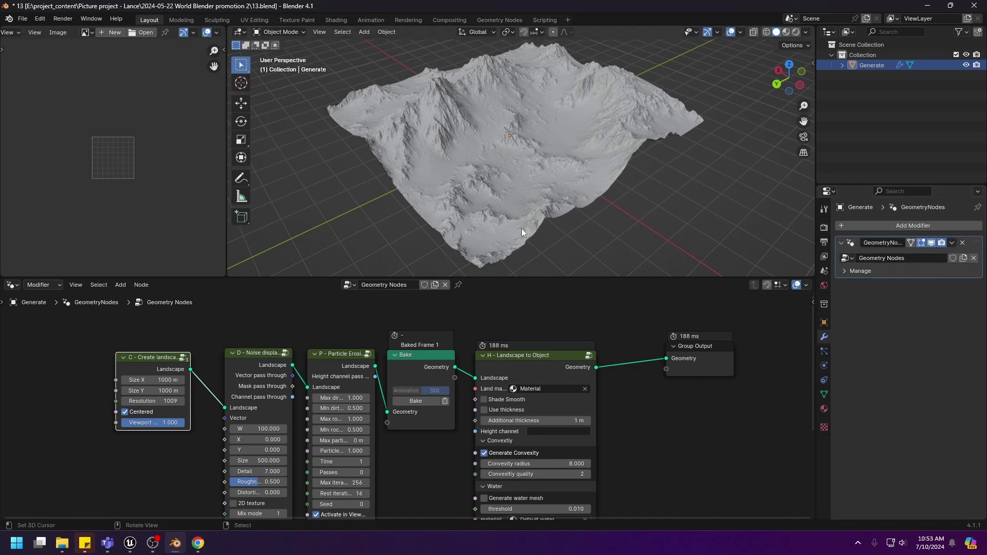
{"action": "scroll", "coordinate": [529, 190], "scroll_direction": "down", "scroll_amount": 2}
{"action": "scroll", "coordinate": [470, 206], "scroll_direction": "up", "scroll_amount": 2}
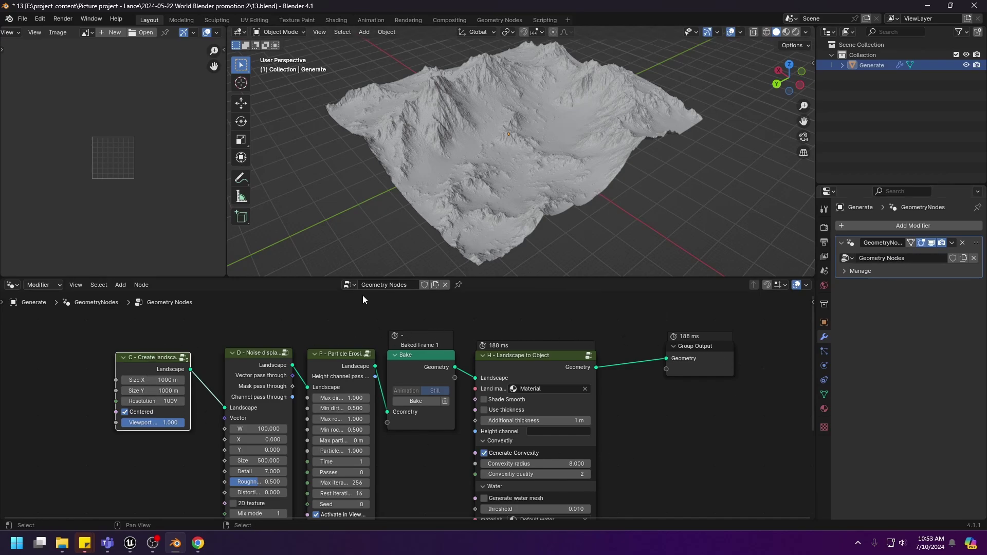
Add a mesh plane to the scene and rename it bake
{"action": "key", "text": "shift+a"}
{"action": "mouse_move", "coordinate": [524, 143]}
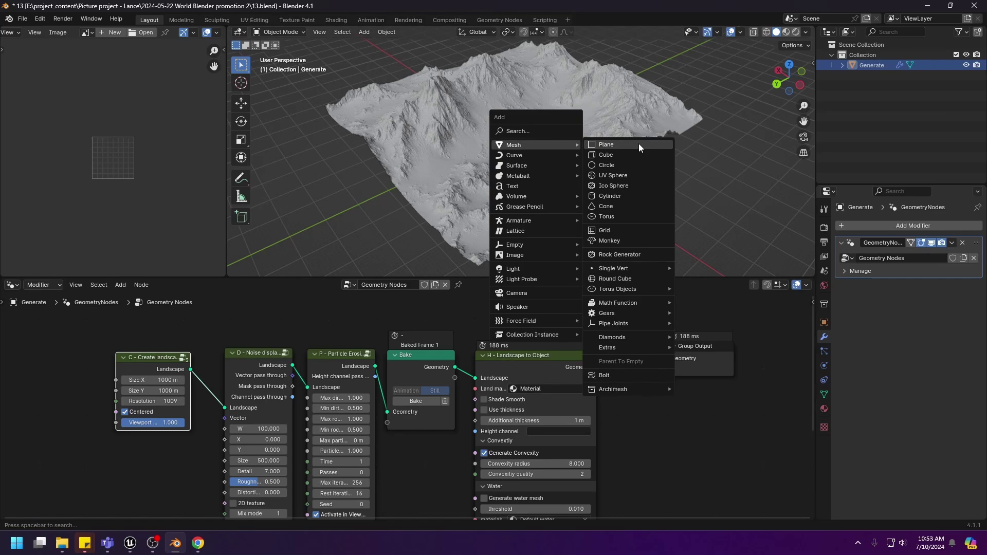
{"action": "left_click", "coordinate": [639, 144]}
{"action": "double_click", "coordinate": [873, 75]}
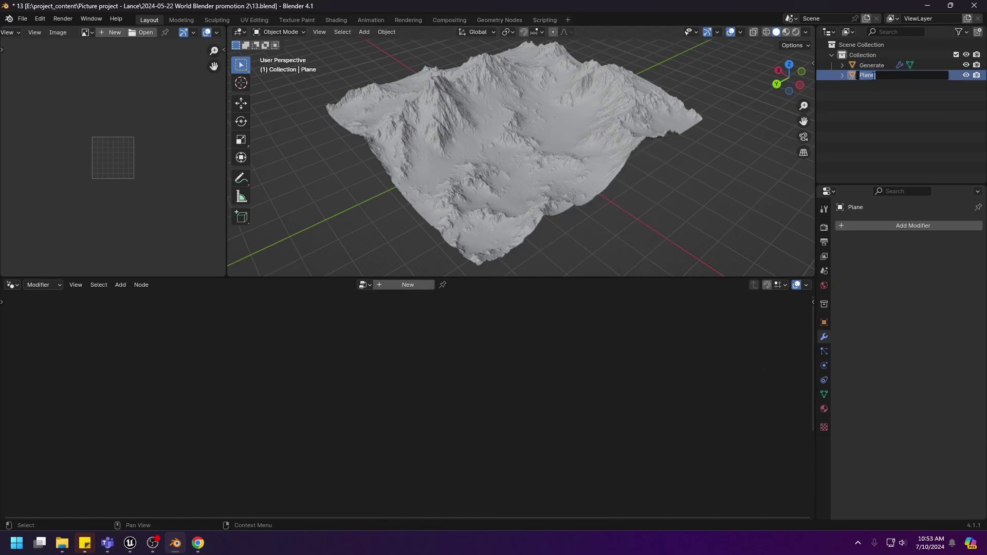
{"action": "type", "text": "bake"}
{"action": "key", "text": "Return"}
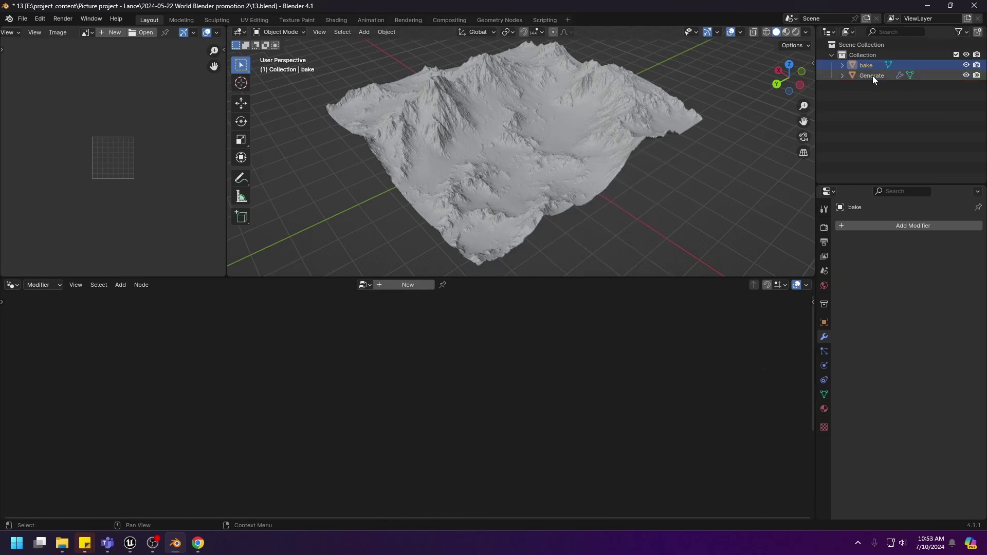
Create a geometry node tree on bake that outputs the Generate object's geometry through Object Info, and delete the Group Input node
{"action": "left_click", "coordinate": [422, 286]}
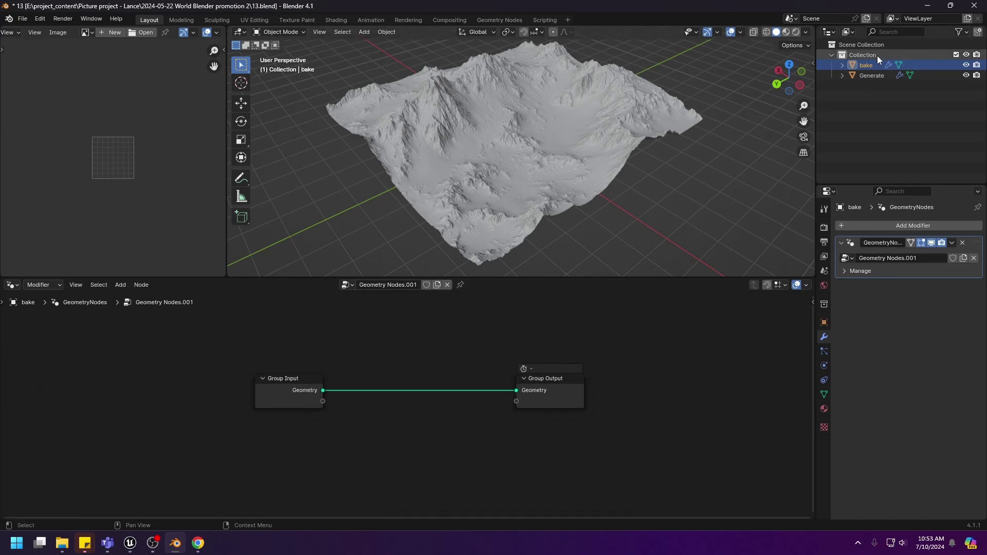
{"action": "left_click_drag", "start_coordinate": [863, 75], "coordinate": [535, 388]}
{"action": "scroll", "coordinate": [427, 401], "scroll_direction": "up", "scroll_amount": 1}
{"action": "left_click", "coordinate": [270, 378]}
{"action": "key", "text": "x"}
Hide the Generate object in the viewport and clear the bake object's location
{"action": "middle_click_drag", "start_coordinate": [562, 209], "coordinate": [649, 165]}
{"action": "left_click", "coordinate": [680, 187]}
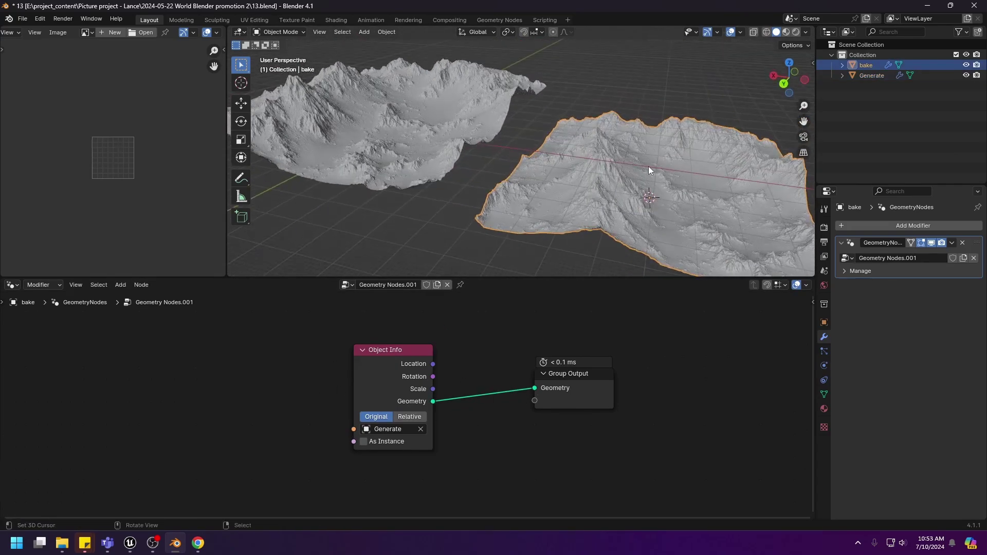
{"action": "left_click", "coordinate": [966, 76]}
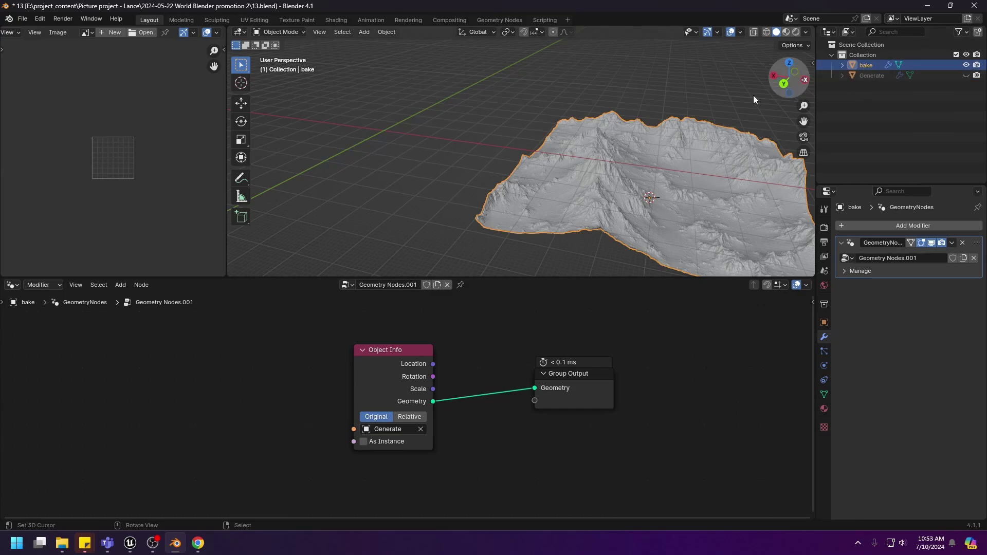
{"action": "middle_click_drag", "start_coordinate": [496, 108], "coordinate": [474, 119]}
{"action": "key", "text": "alt+g"}
{"action": "key", "text": "KP_Decimal"}
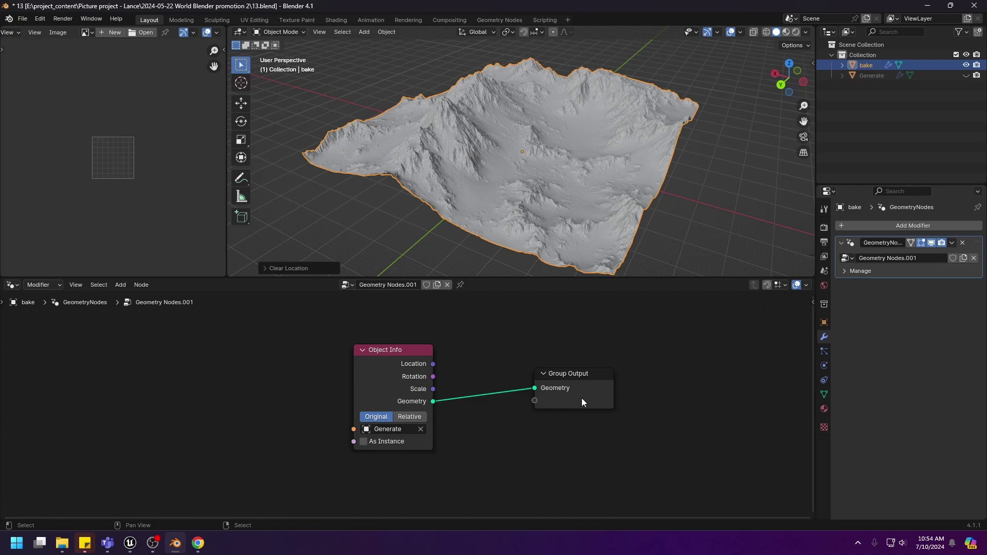
Apply the geometry nodes modifier on the bake object
{"action": "left_click_drag", "start_coordinate": [582, 398], "coordinate": [600, 416]}
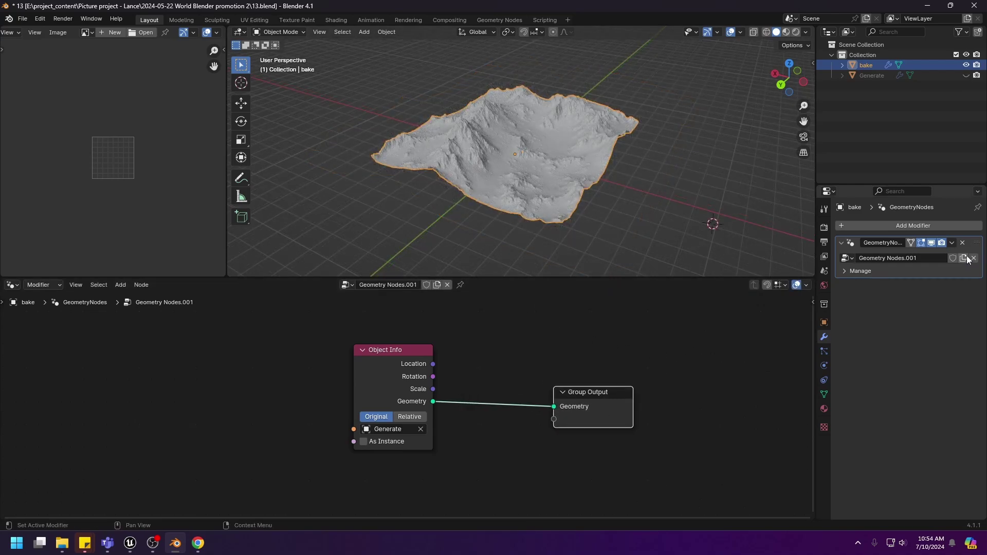
{"action": "left_click", "coordinate": [952, 243]}
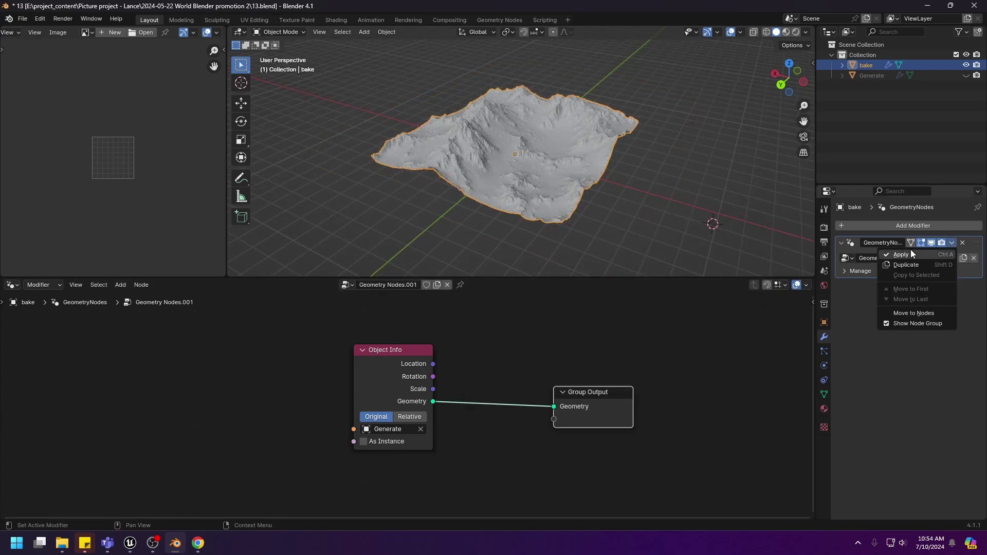
{"action": "left_click", "coordinate": [909, 254]}
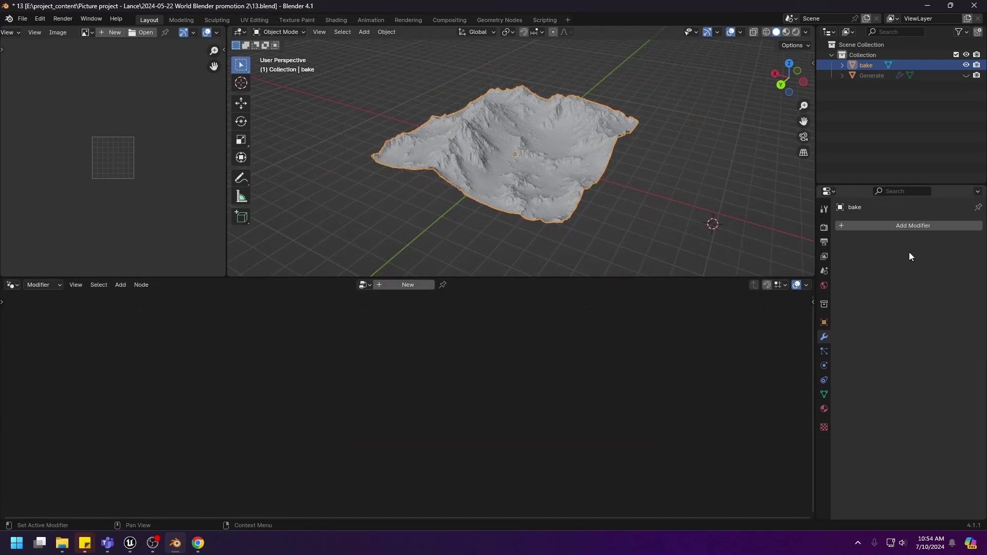
{"action": "scroll", "coordinate": [543, 191], "scroll_direction": "up", "scroll_amount": 4}
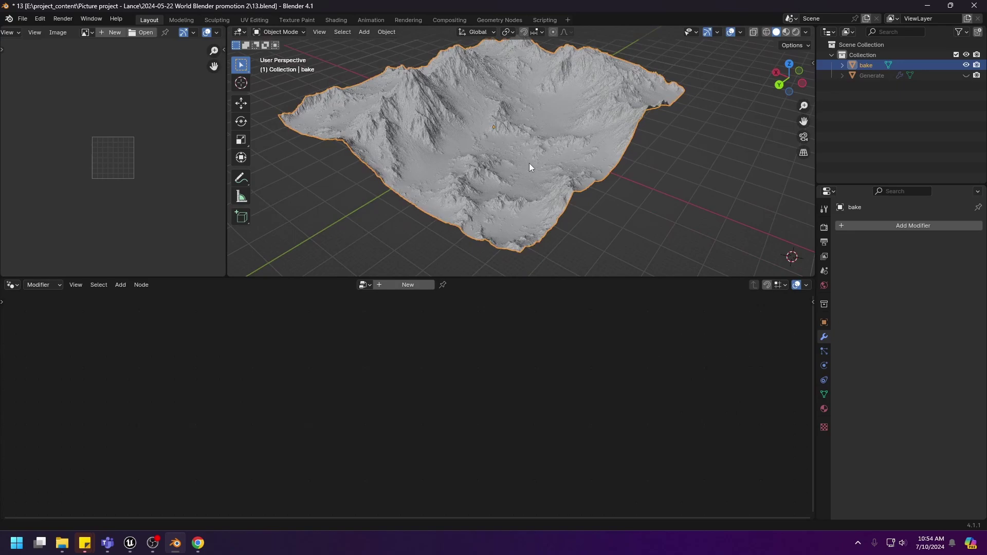
{"action": "middle_click_drag", "start_coordinate": [529, 163], "coordinate": [529, 160], "text": "shift"}
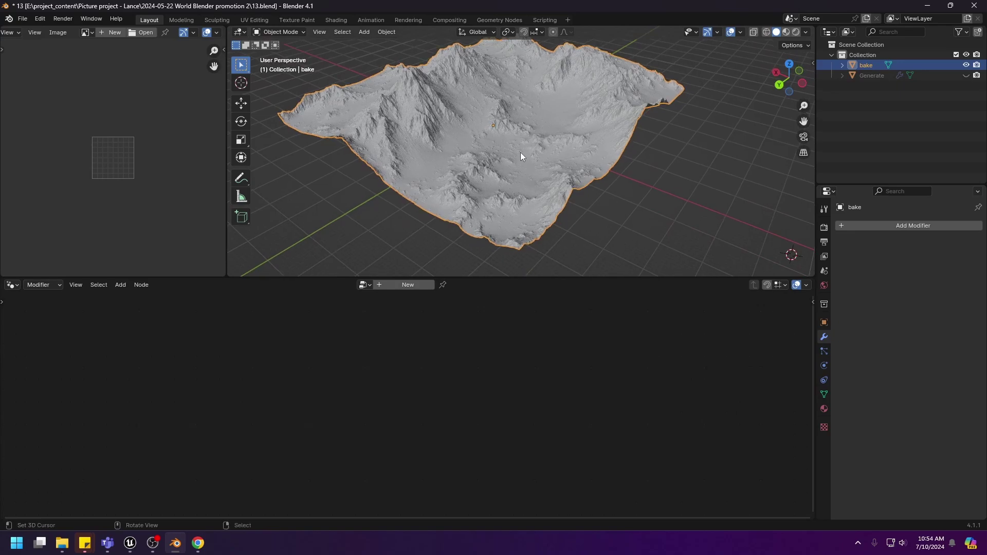
Examine the bake mesh's two UV maps, uv_map and true uv map
{"action": "left_click", "coordinate": [825, 394]}
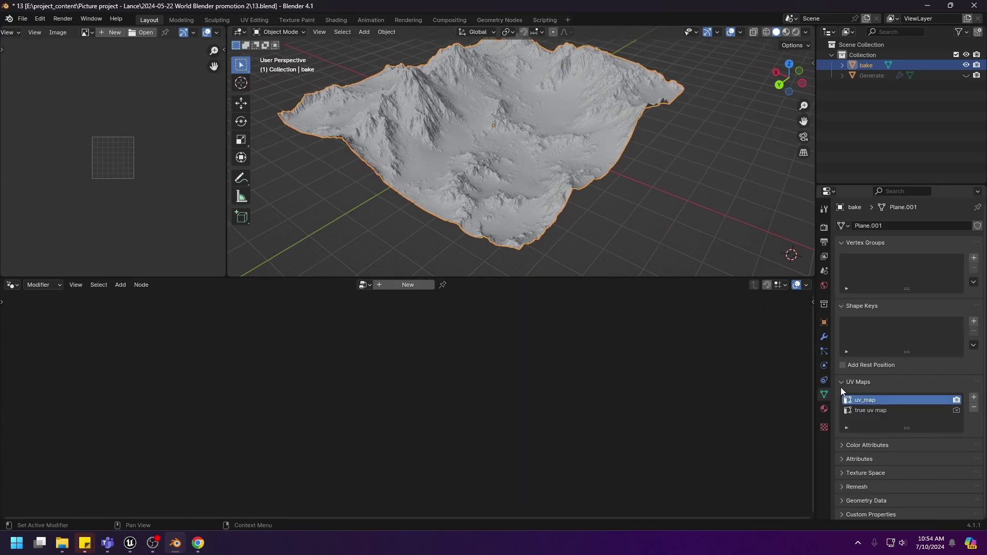
{"action": "left_click", "coordinate": [866, 409]}
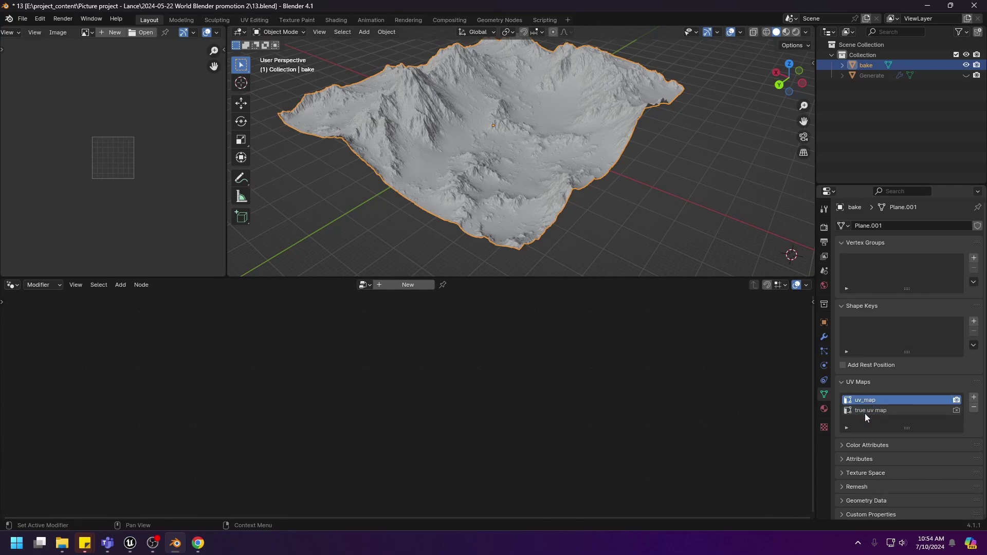
{"action": "left_click", "coordinate": [865, 400]}
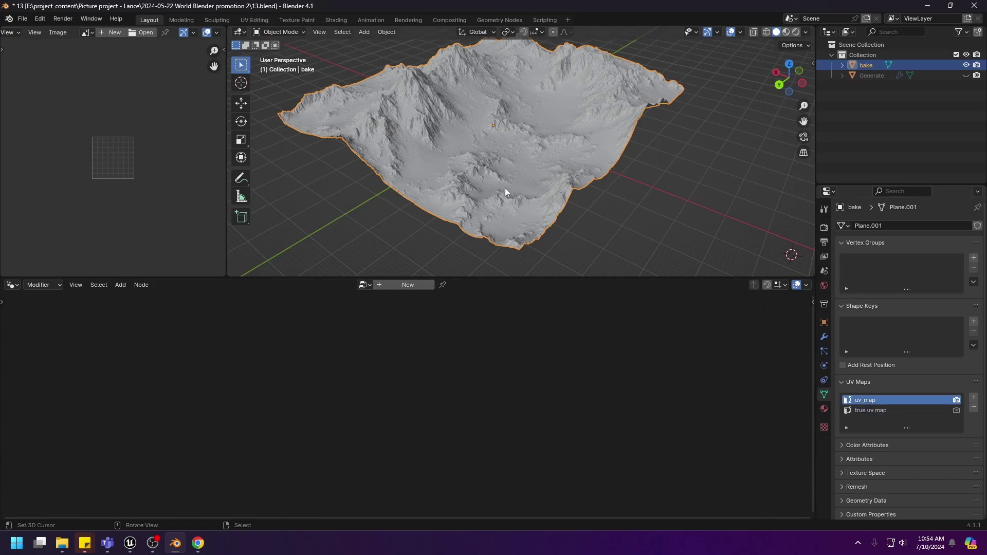
Select the entire bake mesh in Edit Mode and turn the node editor area into a UV Editor
{"action": "key", "text": "Tab"}
{"action": "key", "text": "a"}
{"action": "middle_click_drag", "start_coordinate": [478, 152], "coordinate": [494, 156]}
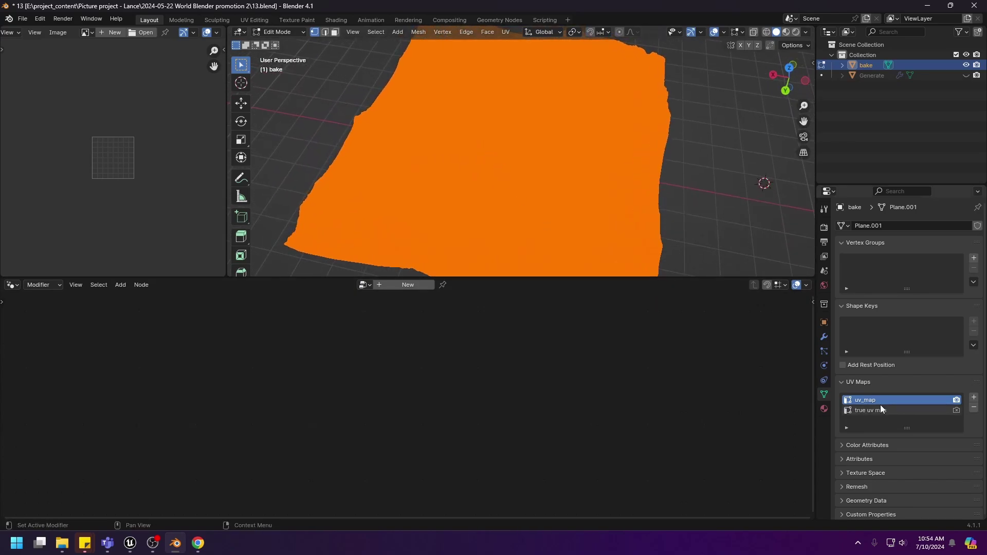
{"action": "left_click", "coordinate": [12, 285]}
{"action": "left_click", "coordinate": [32, 339]}
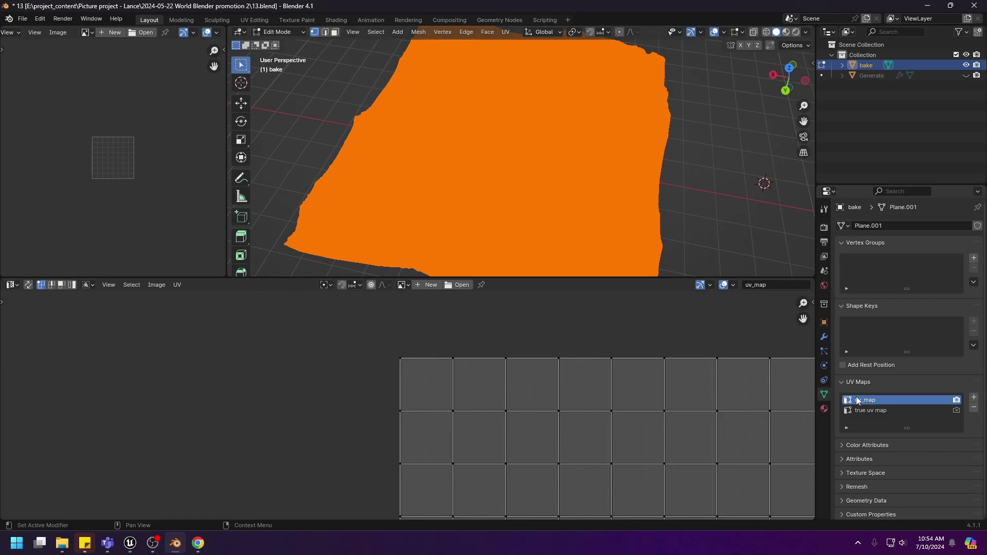
Inspect the border of the uv_map layout, make true uv map active, and inspect its border for comparison
{"action": "middle_click_drag", "start_coordinate": [634, 396], "coordinate": [716, 487]}
{"action": "middle_click_drag", "start_coordinate": [471, 450], "coordinate": [478, 504]}
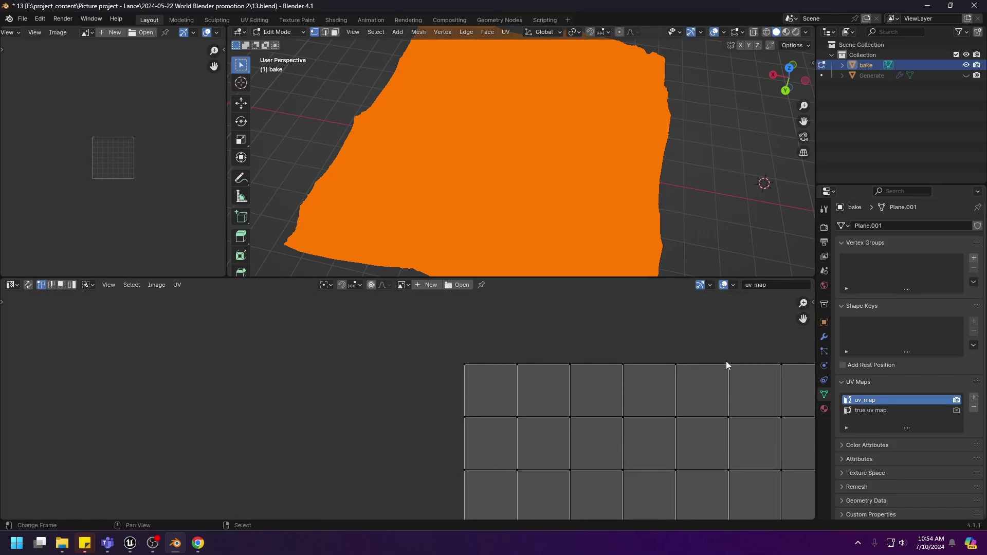
{"action": "left_click", "coordinate": [870, 411]}
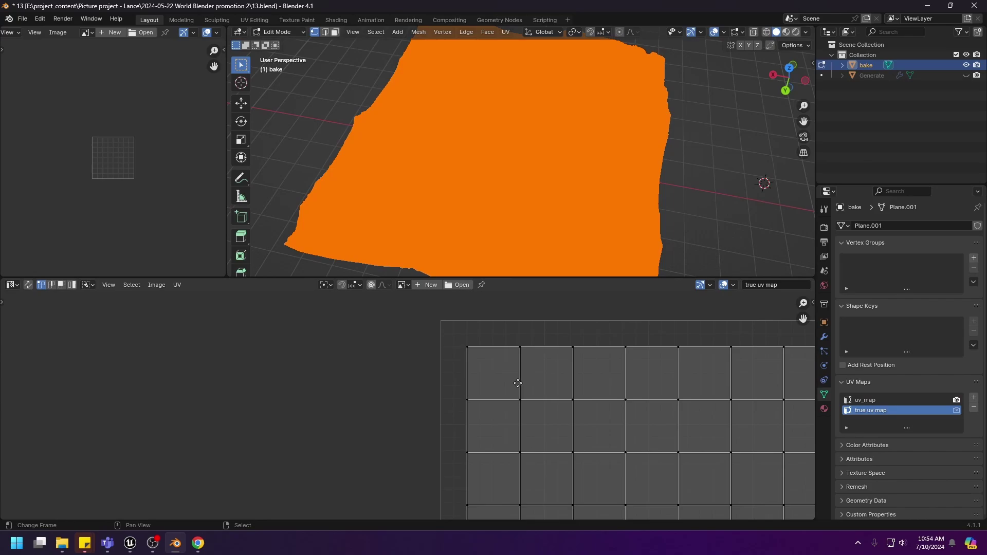
{"action": "middle_click_drag", "start_coordinate": [518, 383], "coordinate": [520, 380]}
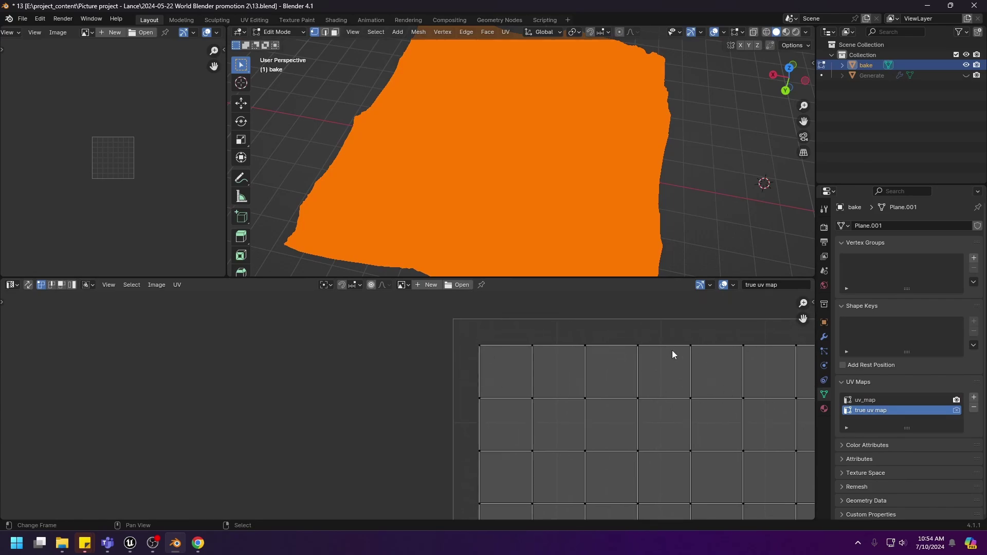
{"action": "middle_click_drag", "start_coordinate": [605, 366], "coordinate": [567, 350]}
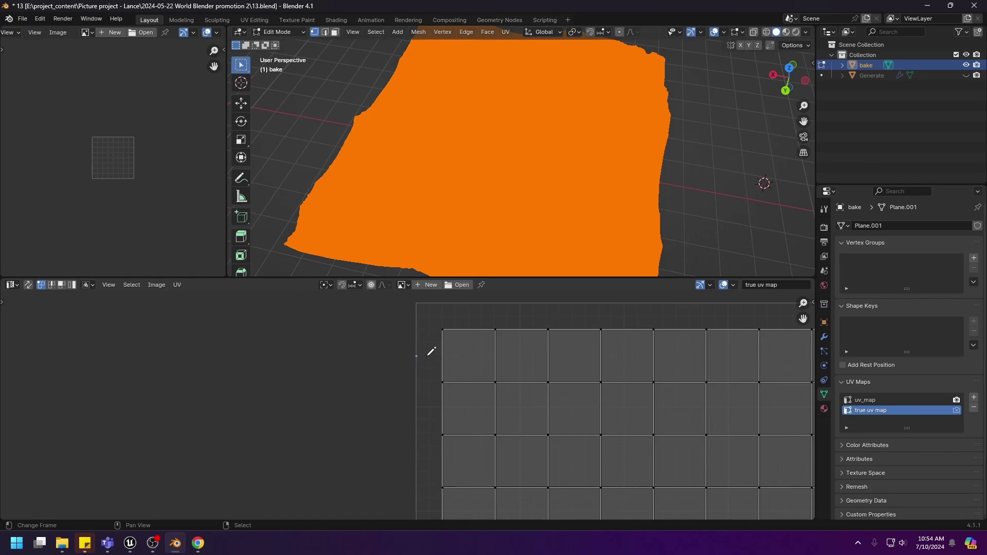
{"action": "left_click_drag", "start_coordinate": [428, 356], "coordinate": [466, 358]}
{"action": "mouse_move", "coordinate": [469, 312]}
{"action": "left_mouse_down"}
{"action": "mouse_move", "coordinate": [469, 356]}
{"action": "mouse_move", "coordinate": [527, 355]}
{"action": "mouse_move", "coordinate": [524, 301]}
{"action": "mouse_move", "coordinate": [473, 304]}
{"action": "left_mouse_up"}
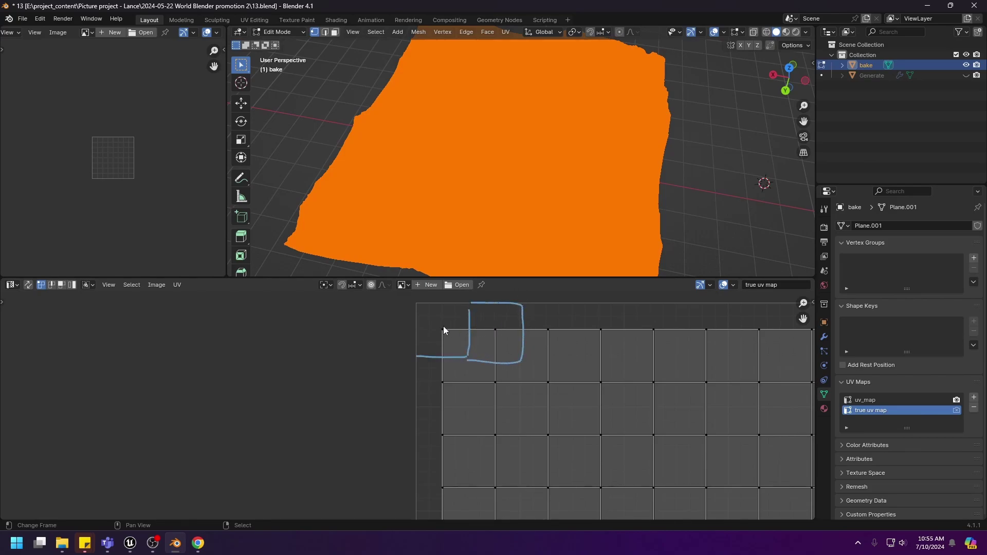
{"action": "mouse_move", "coordinate": [525, 359]}
{"action": "left_mouse_down"}
{"action": "mouse_move", "coordinate": [575, 359]}
{"action": "mouse_move", "coordinate": [576, 323]}
{"action": "mouse_move", "coordinate": [544, 301]}
{"action": "left_mouse_up"}
{"action": "mouse_move", "coordinate": [579, 359]}
{"action": "left_mouse_down"}
{"action": "mouse_move", "coordinate": [623, 356]}
{"action": "mouse_move", "coordinate": [628, 337]}
{"action": "mouse_move", "coordinate": [573, 303]}
{"action": "left_mouse_up"}
{"action": "mouse_move", "coordinate": [629, 361]}
{"action": "left_mouse_down"}
{"action": "mouse_move", "coordinate": [679, 357]}
{"action": "mouse_move", "coordinate": [675, 304]}
{"action": "mouse_move", "coordinate": [625, 305]}
{"action": "left_mouse_up"}
Return the bake mesh to Object Mode, switch to uv_map, and then make true uv map the active UV map again
{"action": "key", "text": "Tab"}
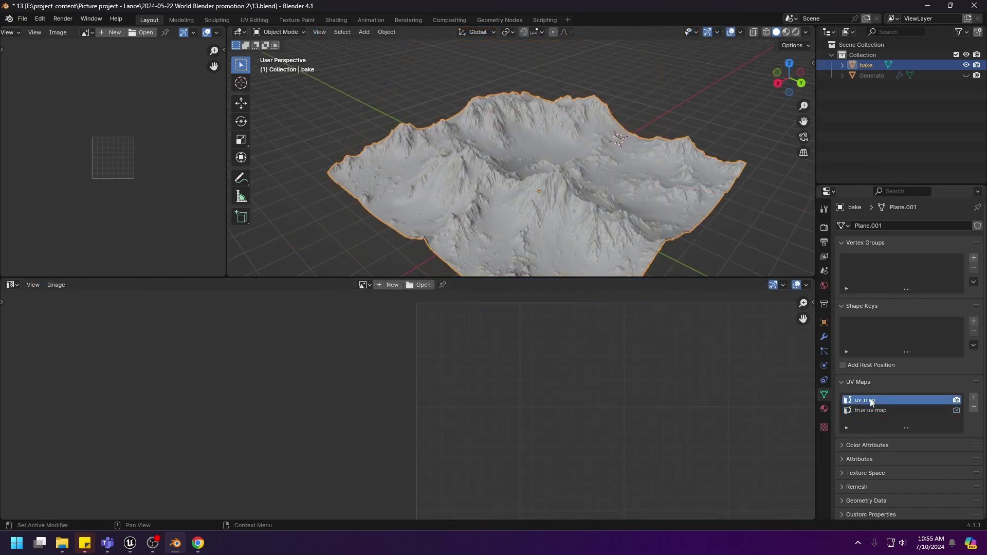
{"action": "left_click", "coordinate": [872, 400]}
{"action": "mouse_move", "coordinate": [553, 100]}
{"action": "left_mouse_down"}
{"action": "mouse_move", "coordinate": [613, 105]}
{"action": "mouse_move", "coordinate": [634, 130]}
{"action": "left_mouse_up"}
{"action": "mouse_move", "coordinate": [367, 211]}
{"action": "left_mouse_down"}
{"action": "mouse_move", "coordinate": [410, 190]}
{"action": "mouse_move", "coordinate": [448, 266]}
{"action": "left_mouse_up"}
{"action": "mouse_move", "coordinate": [452, 262]}
{"action": "right_mouse_down"}
{"action": "mouse_move", "coordinate": [419, 202]}
{"action": "mouse_move", "coordinate": [370, 215]}
{"action": "right_mouse_up"}
{"action": "left_click_drag", "start_coordinate": [590, 100], "coordinate": [638, 131], "text": "ctrl"}
{"action": "middle_click_drag", "start_coordinate": [638, 132], "coordinate": [595, 180]}
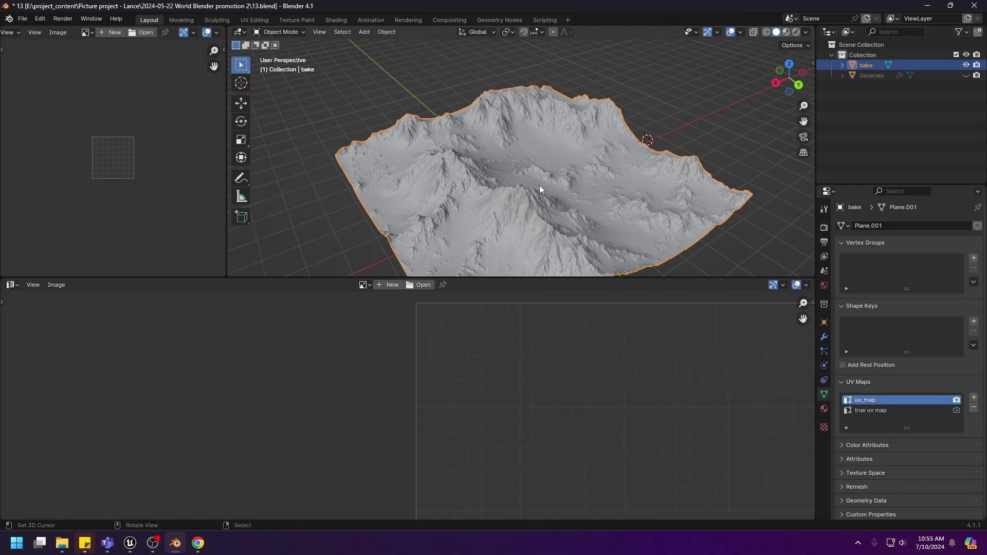
{"action": "left_click", "coordinate": [868, 411]}
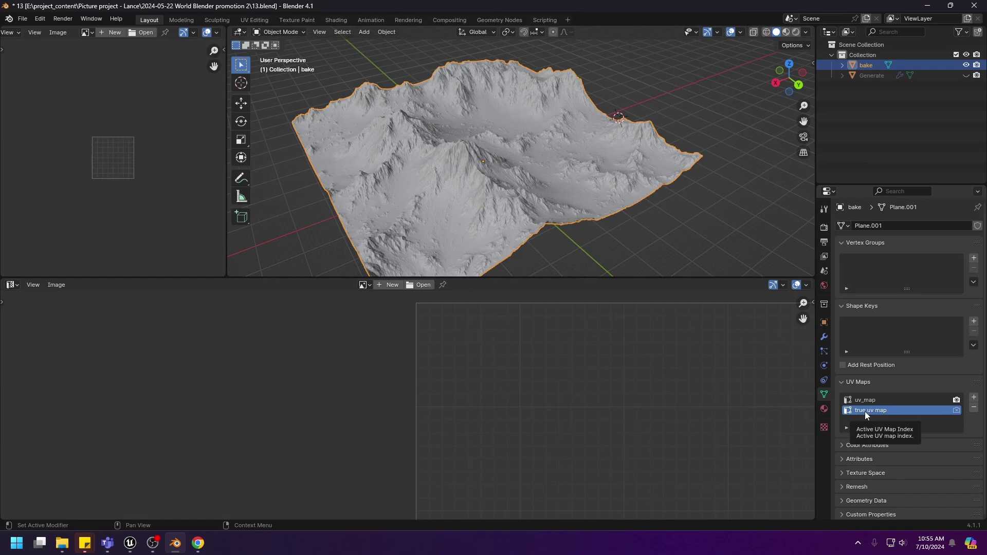
Remove the empty slot and the visualize height slot from the bake object's materials, keeping only Material
{"action": "left_click", "coordinate": [824, 409]}
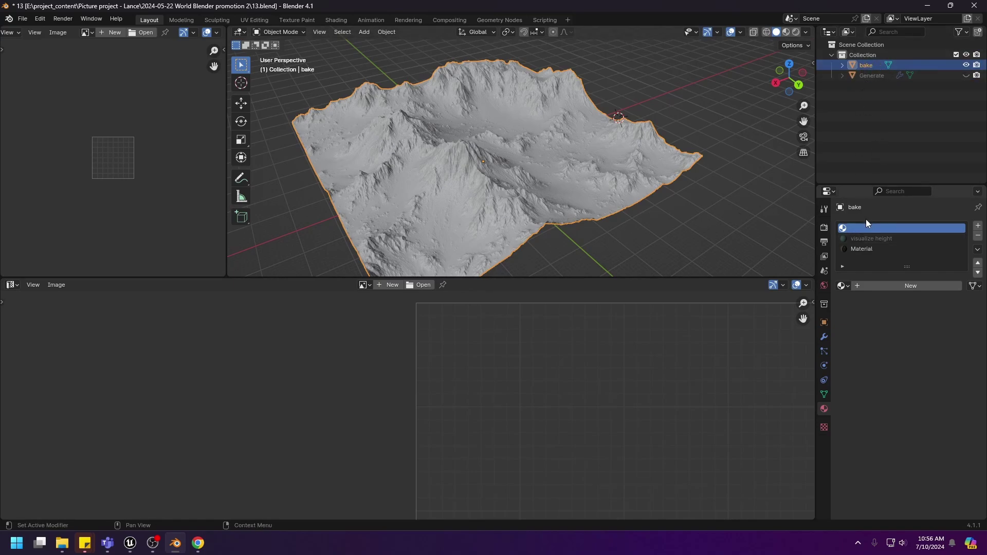
{"action": "left_click", "coordinate": [867, 238]}
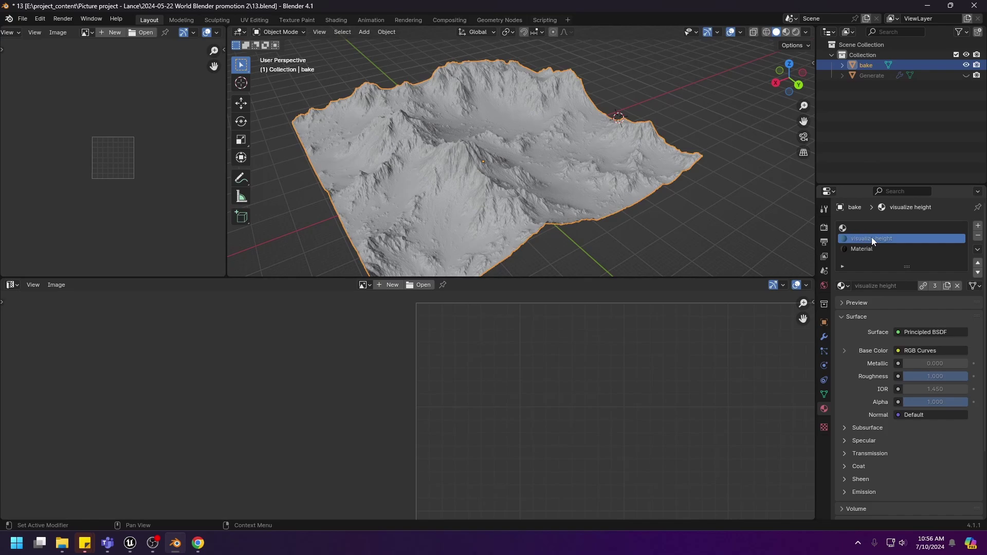
{"action": "middle_click_drag", "start_coordinate": [584, 164], "coordinate": [543, 174]}
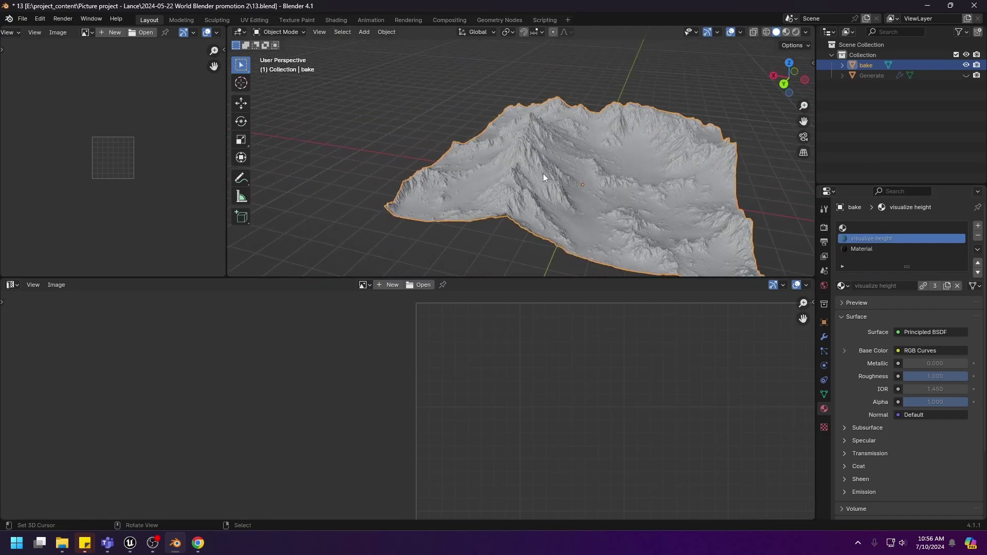
{"action": "left_click", "coordinate": [884, 252]}
{"action": "left_click", "coordinate": [896, 229]}
{"action": "left_click", "coordinate": [979, 235]}
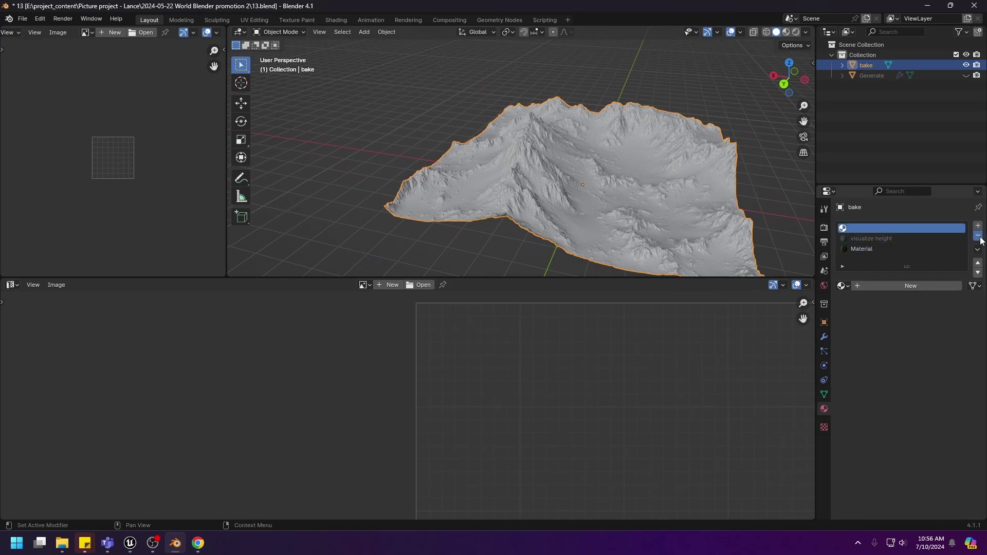
{"action": "left_click", "coordinate": [978, 235]}
Turn the lower UV Editor area into a Shader Editor for Material and set the viewport to Rendered shading
{"action": "middle_click_drag", "start_coordinate": [586, 177], "coordinate": [439, 149], "text": "shift"}
{"action": "left_click", "coordinate": [14, 284]}
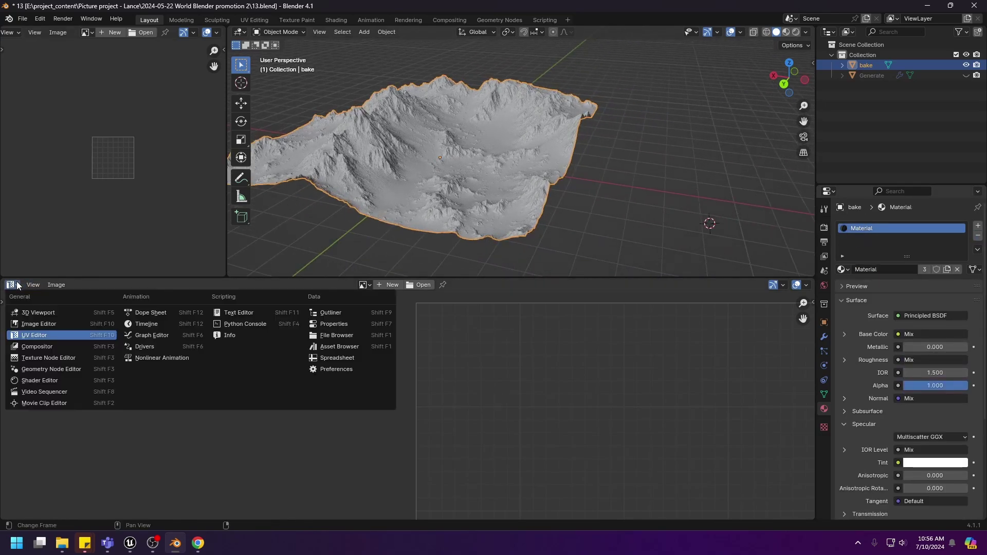
{"action": "left_click", "coordinate": [39, 383]}
{"action": "scroll", "coordinate": [498, 371], "scroll_direction": "down", "scroll_amount": 4}
{"action": "scroll", "coordinate": [498, 372], "scroll_direction": "down", "scroll_amount": 3}
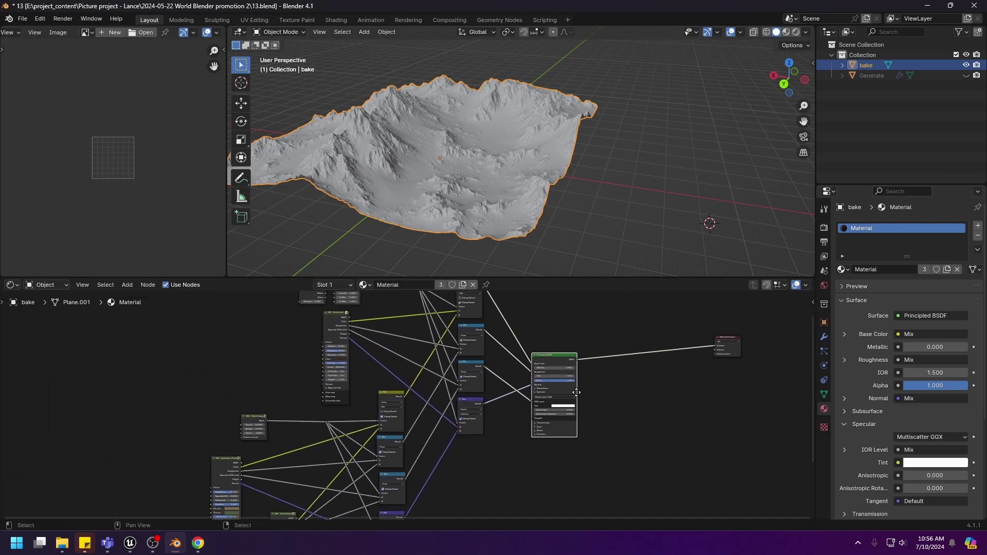
{"action": "key", "text": "z"}
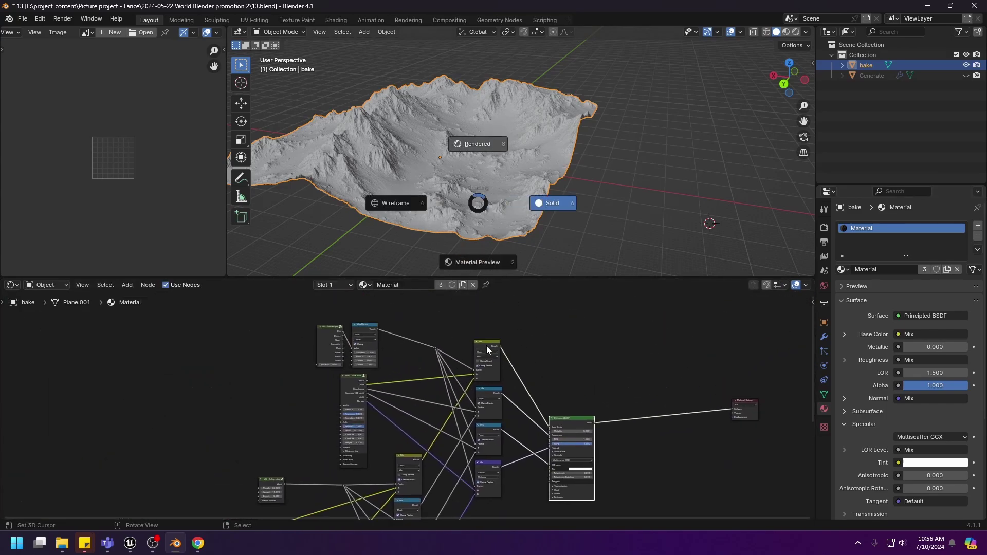
Preview each of the color, float and vector Mix nodes feeding the Principled BSDF on the terrain
{"action": "left_click", "coordinate": [487, 345], "text": "ctrl+shift"}
{"action": "middle_click_drag", "start_coordinate": [489, 159], "coordinate": [530, 167], "text": "shift"}
{"action": "scroll", "coordinate": [531, 170], "scroll_direction": "up", "scroll_amount": 2}
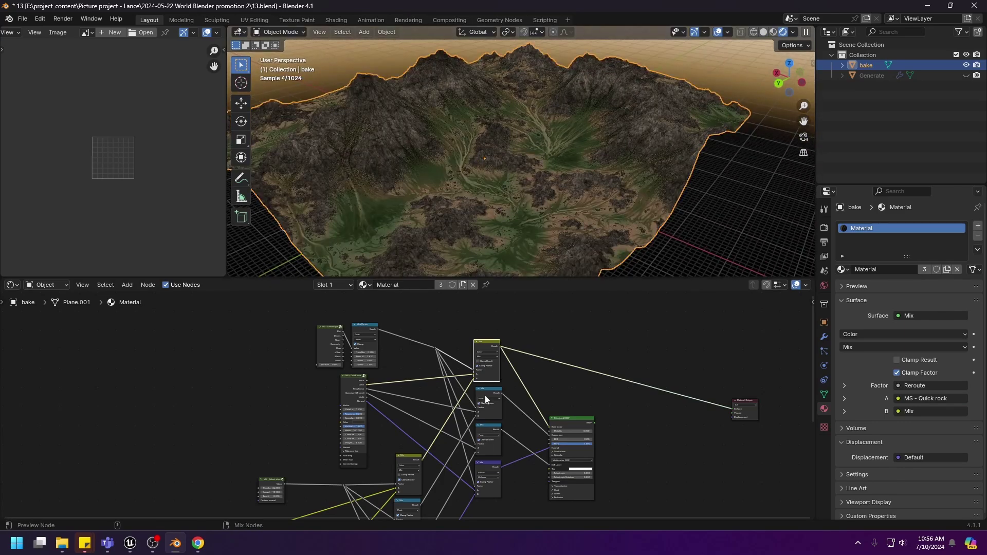
{"action": "left_click", "coordinate": [484, 395], "text": "ctrl+shift"}
{"action": "left_click", "coordinate": [483, 430], "text": "ctrl+shift"}
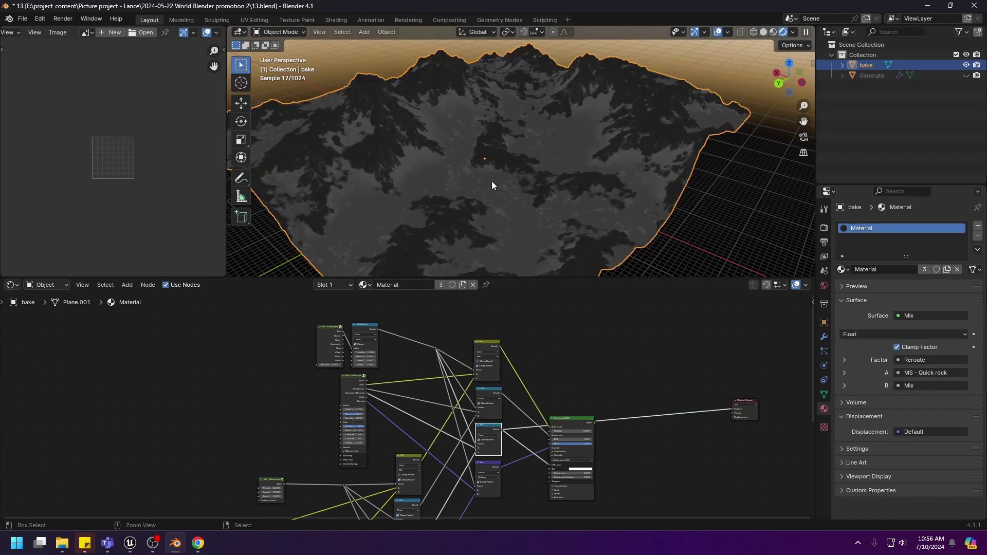
{"action": "scroll", "coordinate": [483, 180], "scroll_direction": "up", "scroll_amount": 1}
{"action": "middle_click_drag", "start_coordinate": [600, 401], "coordinate": [622, 320]}
{"action": "scroll", "coordinate": [623, 321], "scroll_direction": "up", "scroll_amount": 2}
{"action": "left_click", "coordinate": [530, 382], "text": "ctrl+shift"}
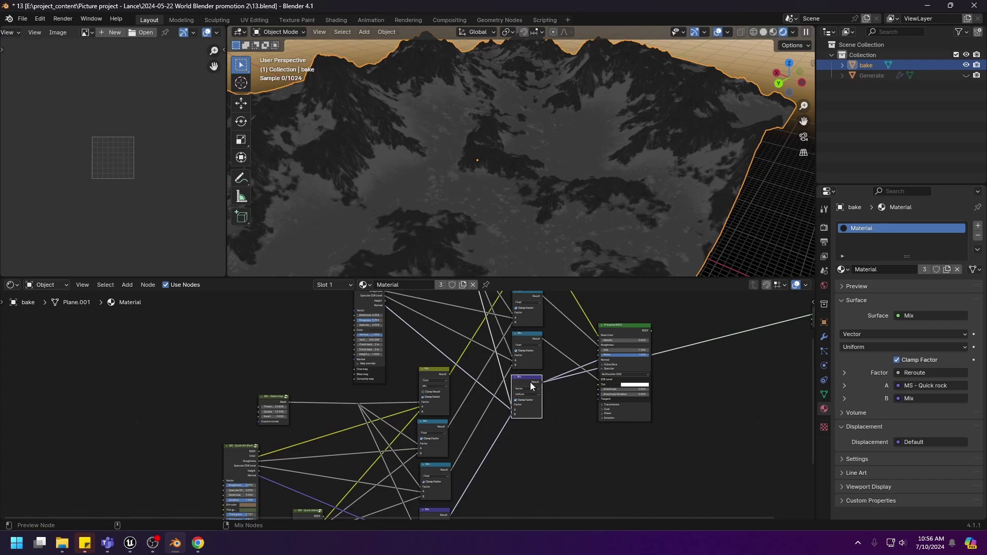
{"action": "scroll", "coordinate": [477, 168], "scroll_direction": "up", "scroll_amount": 3}
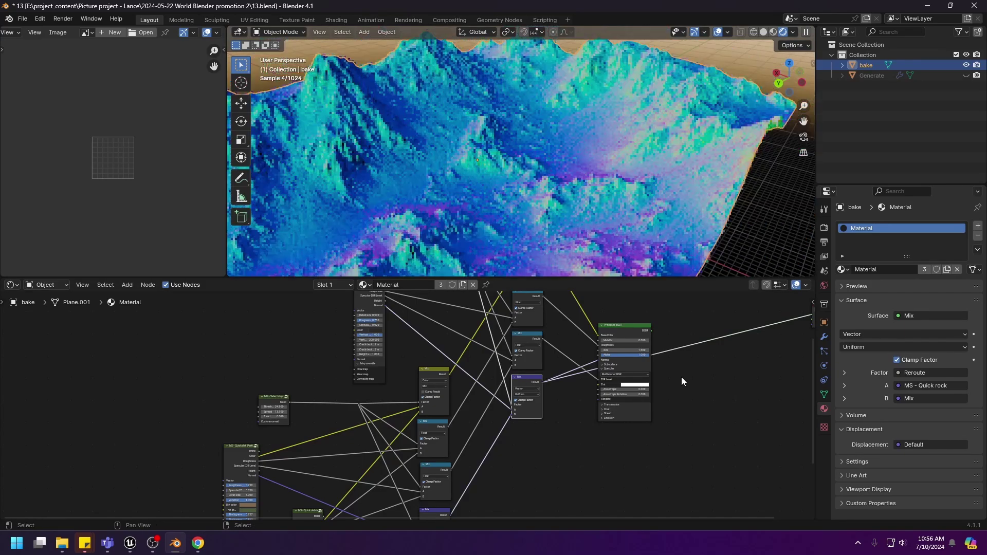
{"action": "middle_click_drag", "start_coordinate": [682, 382], "coordinate": [600, 438]}
{"action": "left_click_drag", "start_coordinate": [463, 311], "coordinate": [419, 458]}
{"action": "middle_click_drag", "start_coordinate": [493, 334], "coordinate": [439, 421]}
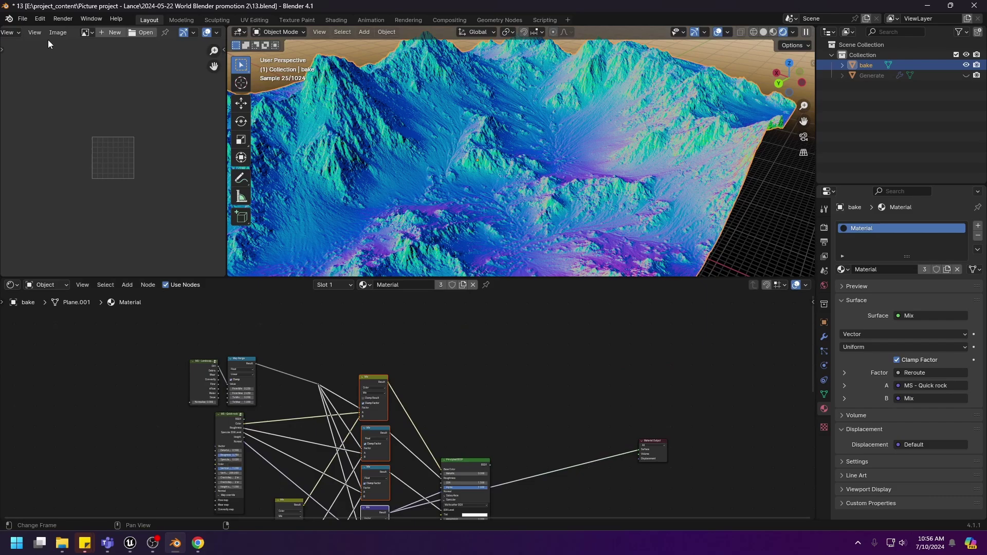
Turn the Image Editor area into an Asset Browser showing the Utilities catalog of Material nodes
{"action": "middle_click_drag", "start_coordinate": [6, 32], "coordinate": [34, 33]}
{"action": "left_click", "coordinate": [13, 32]}
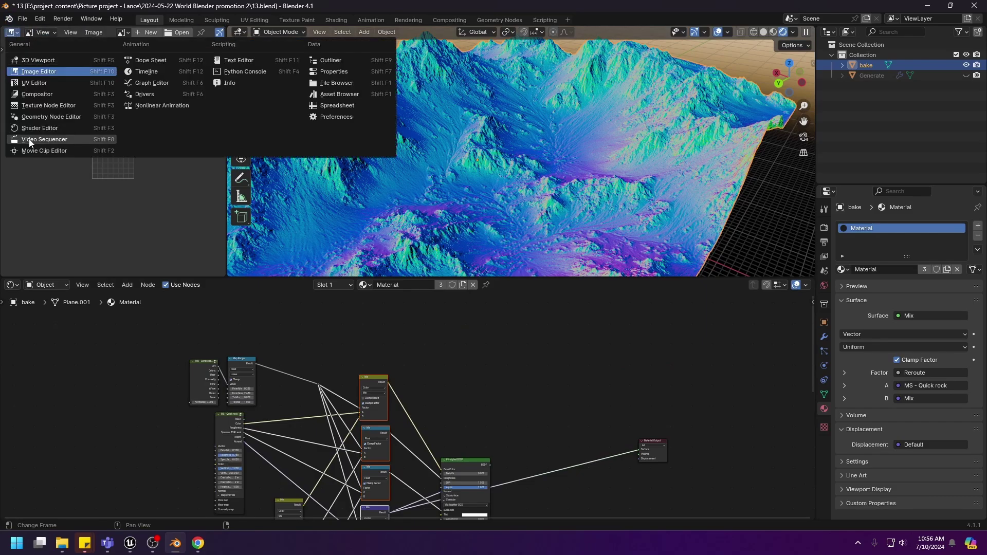
{"action": "left_click", "coordinate": [340, 95]}
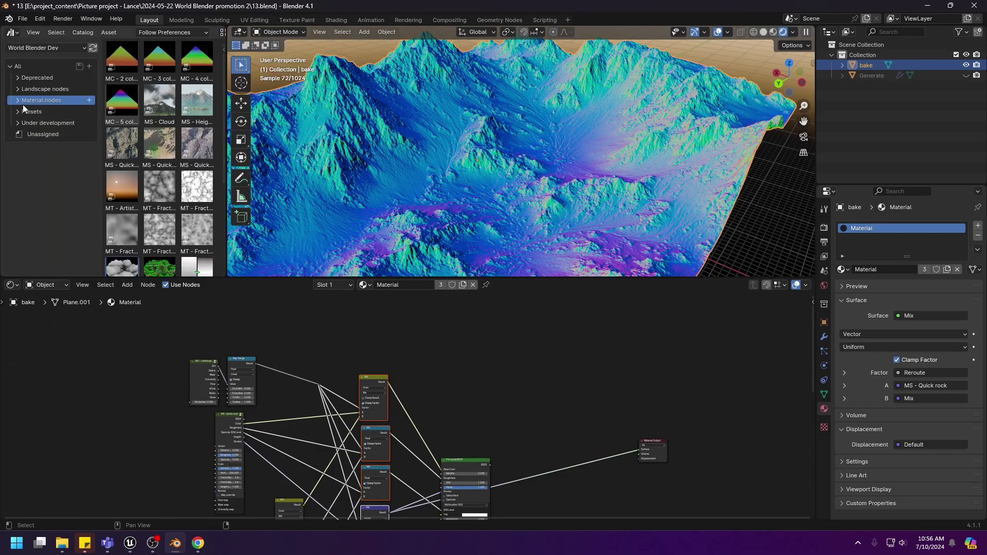
{"action": "left_click", "coordinate": [19, 101]}
{"action": "left_click", "coordinate": [41, 147]}
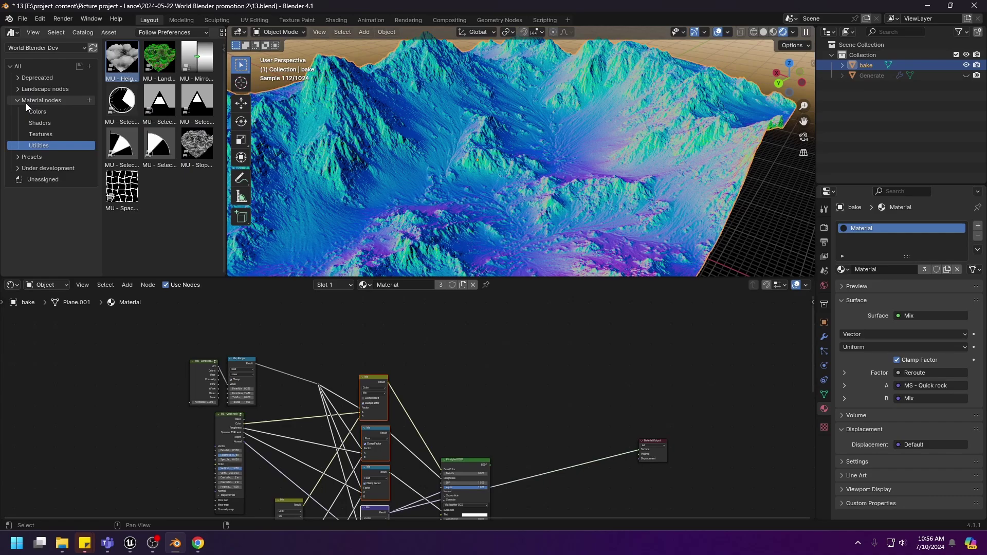
Add the MU - Height info node to the material and connect its nHeight output to the Material Output's Surface
{"action": "left_click_drag", "start_coordinate": [122, 58], "coordinate": [461, 389]}
{"action": "scroll", "coordinate": [468, 370], "scroll_direction": "up", "scroll_amount": 7}
{"action": "left_click_drag", "start_coordinate": [493, 327], "coordinate": [510, 383]}
{"action": "middle_click_drag", "start_coordinate": [557, 399], "coordinate": [436, 343]}
{"action": "scroll", "coordinate": [436, 344], "scroll_direction": "up", "scroll_amount": 1}
{"action": "scroll", "coordinate": [436, 349], "scroll_direction": "up", "scroll_amount": 1}
{"action": "left_click_drag", "start_coordinate": [421, 322], "coordinate": [646, 385]}
{"action": "middle_click_drag", "start_coordinate": [474, 239], "coordinate": [453, 210]}
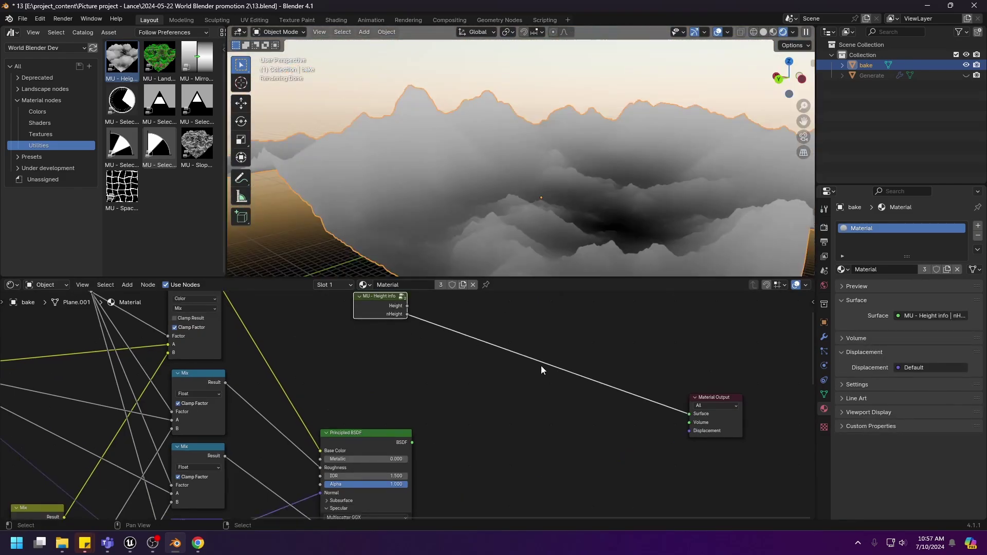
{"action": "middle_click_drag", "start_coordinate": [434, 337], "coordinate": [475, 373]}
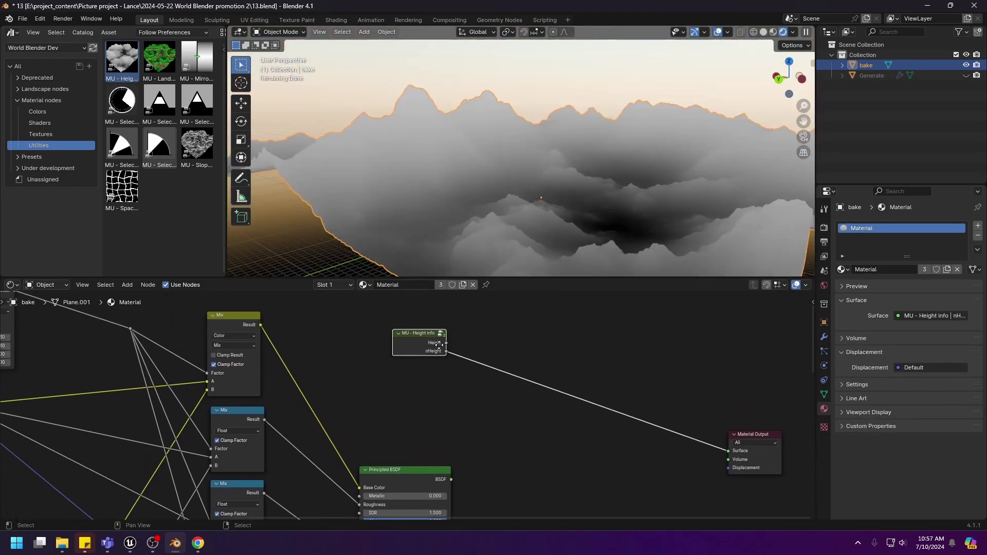
{"action": "left_click_drag", "start_coordinate": [438, 354], "coordinate": [491, 341]}
Add an Image Texture node with a new 1009 × 1009 px, 32-bit float image named Height channel
{"action": "scroll", "coordinate": [567, 397], "scroll_direction": "up", "scroll_amount": 2}
{"action": "key", "text": "shift+a"}
{"action": "mouse_move", "coordinate": [566, 392]}
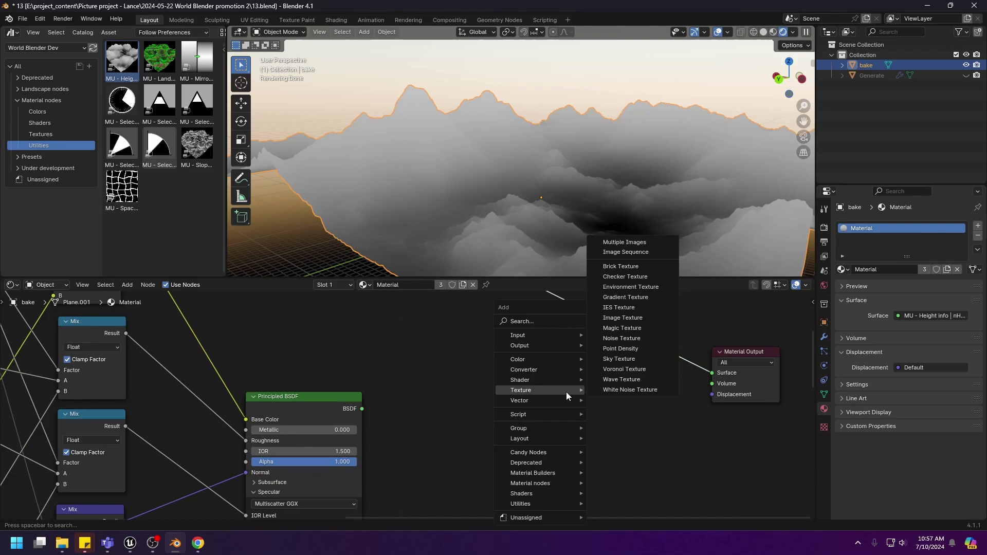
{"action": "left_click", "coordinate": [622, 317]}
{"action": "left_click", "coordinate": [555, 380]}
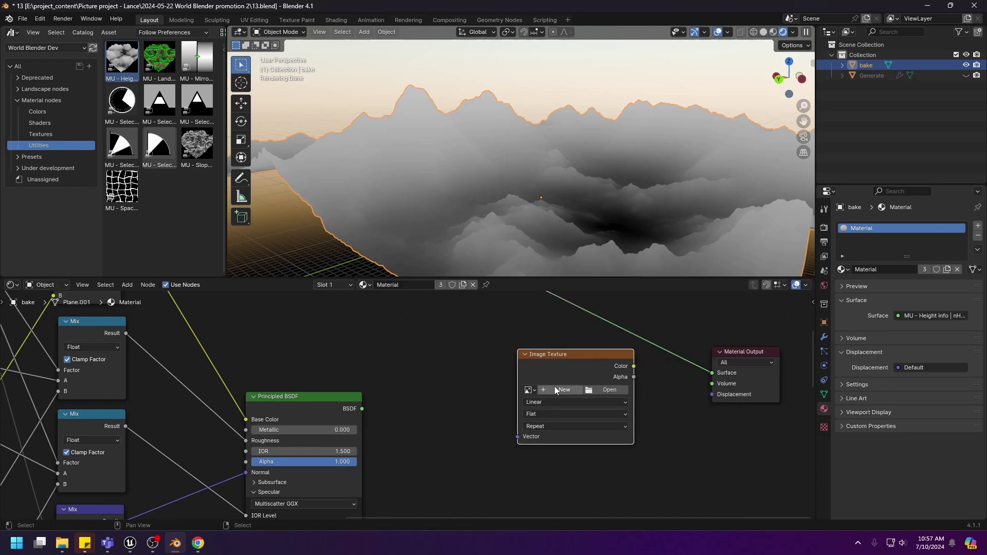
{"action": "left_click", "coordinate": [554, 387]}
{"action": "left_click", "coordinate": [604, 384]}
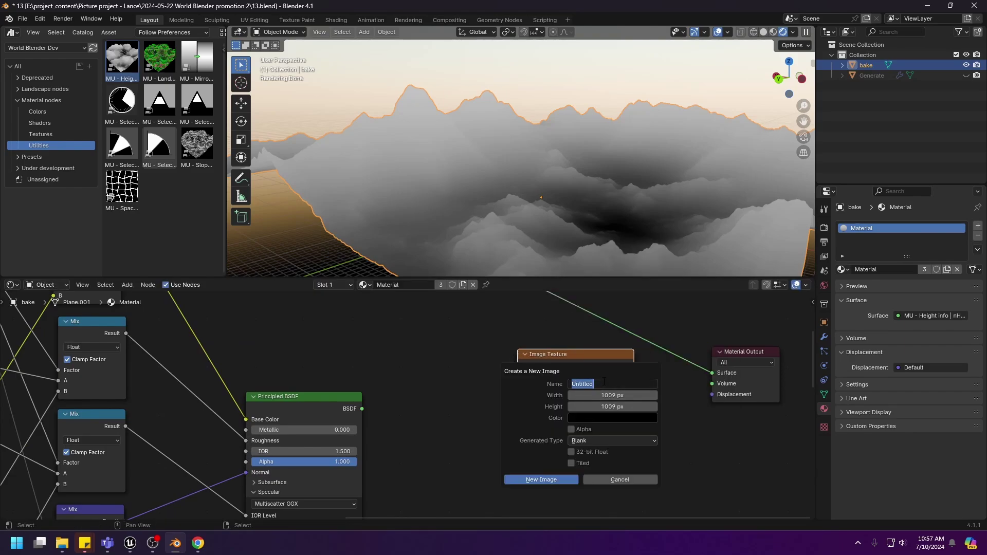
{"action": "type", "text": "Height channel"}
{"action": "key", "text": "Return"}
{"action": "left_click", "coordinate": [576, 452]}
{"action": "left_click", "coordinate": [541, 480]}
Add a UV Map node set to true uv map, connect it to the Height channel texture's Vector, and select the texture node
{"action": "key", "text": "shift+a"}
{"action": "mouse_move", "coordinate": [424, 277]}
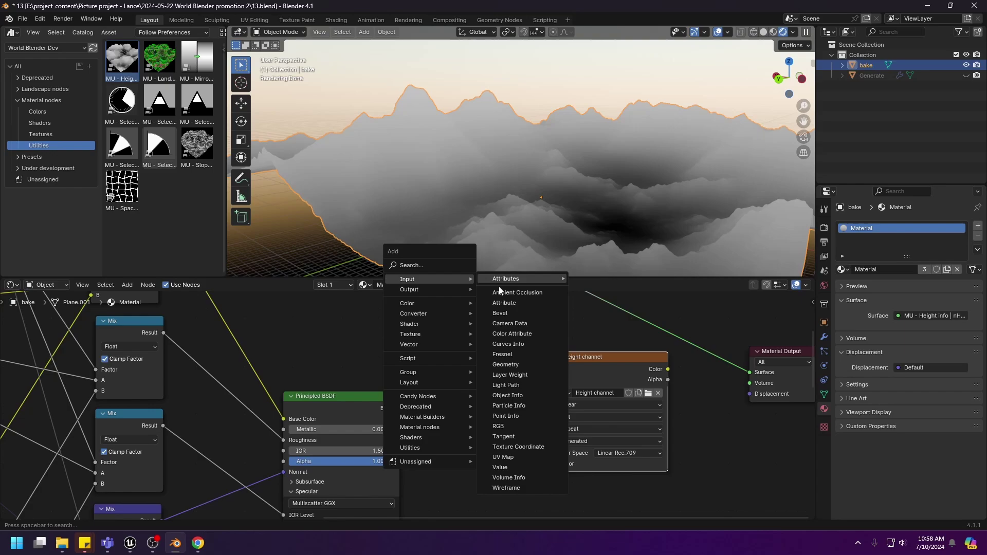
{"action": "left_click", "coordinate": [504, 457]}
{"action": "left_click", "coordinate": [455, 391]}
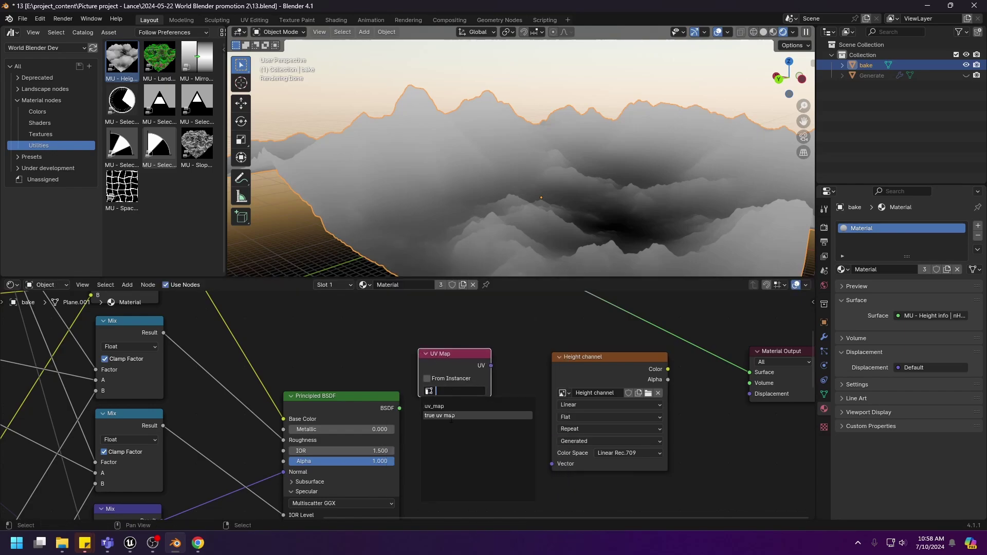
{"action": "left_click", "coordinate": [452, 415]}
{"action": "left_click_drag", "start_coordinate": [491, 365], "coordinate": [552, 464]}
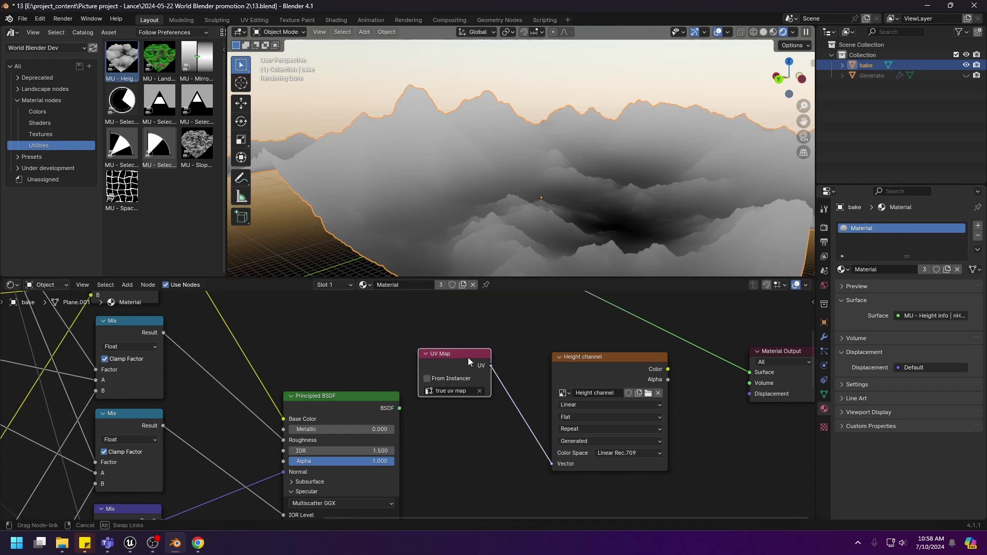
{"action": "left_click_drag", "start_coordinate": [484, 363], "coordinate": [485, 367]}
{"action": "left_click", "coordinate": [601, 374]}
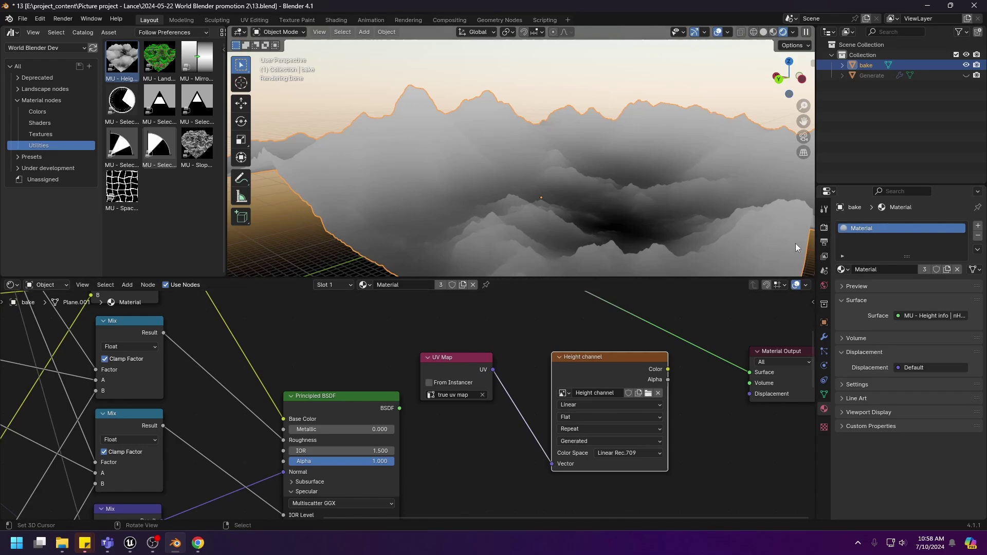
Check that Cycles is the render engine and switch the viewport to Solid shading
{"action": "left_click", "coordinate": [825, 231]}
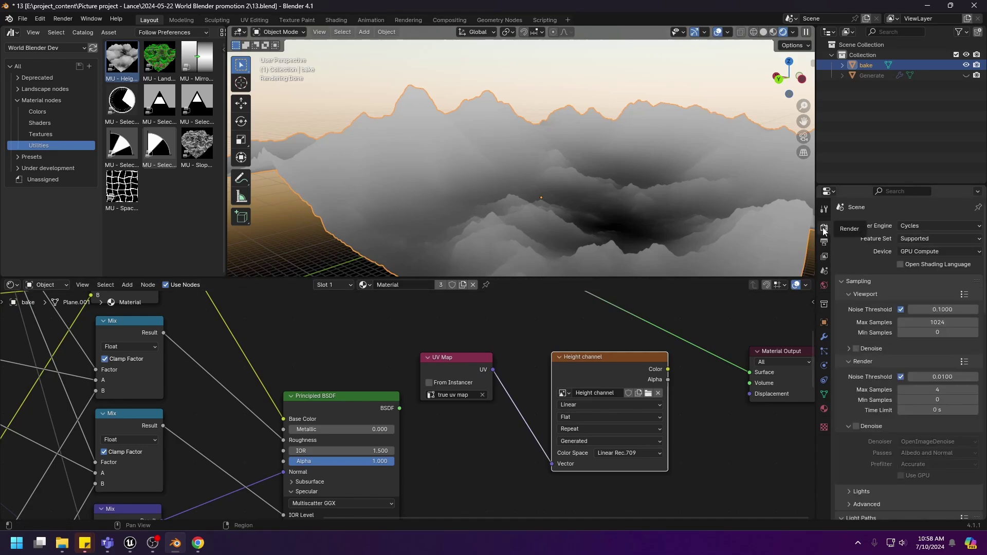
{"action": "left_click", "coordinate": [916, 226]}
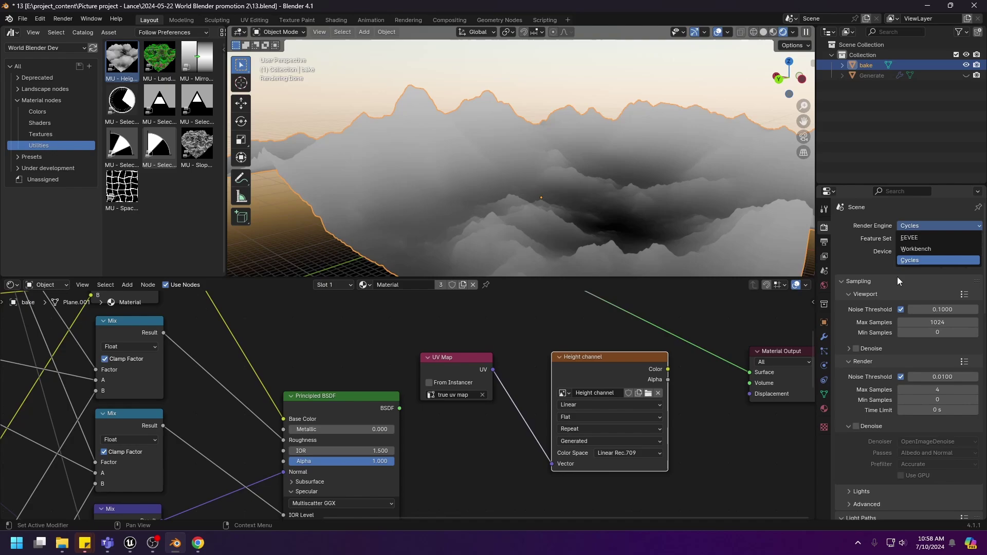
{"action": "key", "text": "z"}
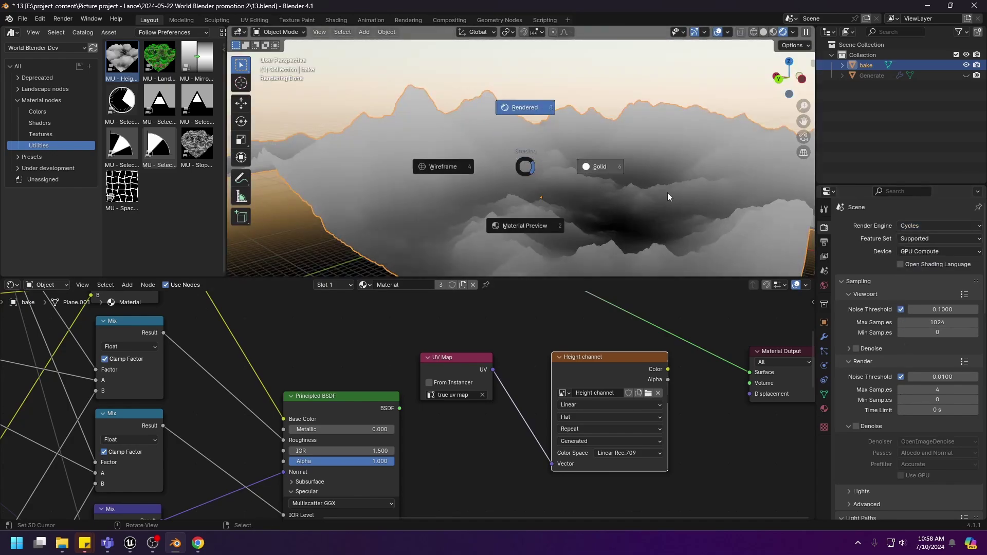
{"action": "left_click", "coordinate": [668, 193]}
Set the bake type to Emit and bake the terrain's height into the Height channel image
{"action": "scroll", "coordinate": [873, 292], "scroll_direction": "down", "scroll_amount": 5}
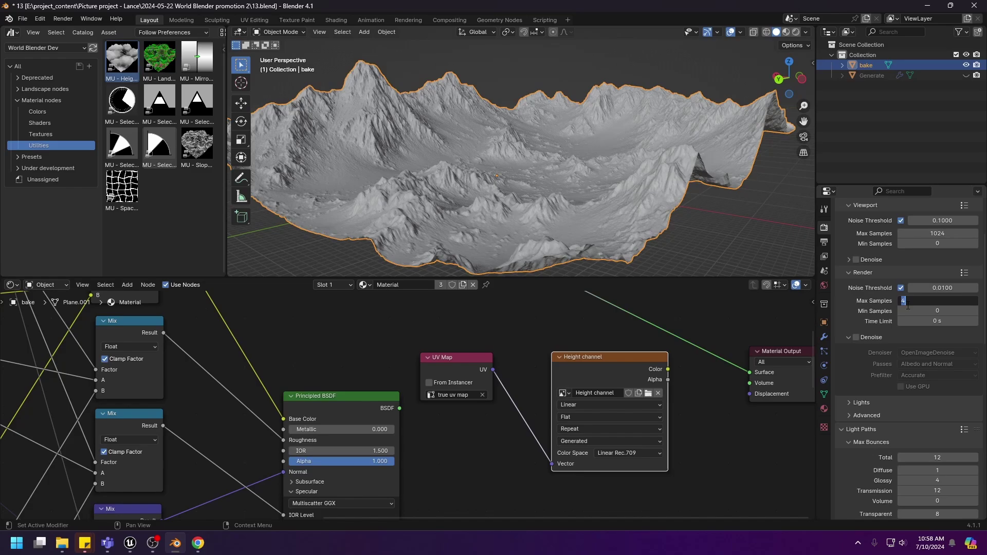
{"action": "scroll", "coordinate": [887, 317], "scroll_direction": "down", "scroll_amount": 15}
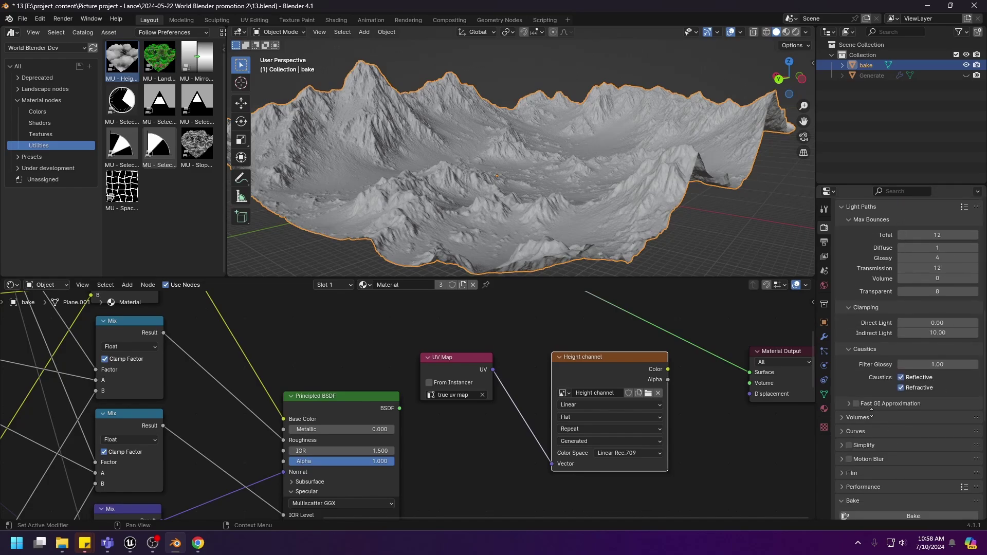
{"action": "middle_click_drag", "start_coordinate": [871, 479], "coordinate": [871, 469]}
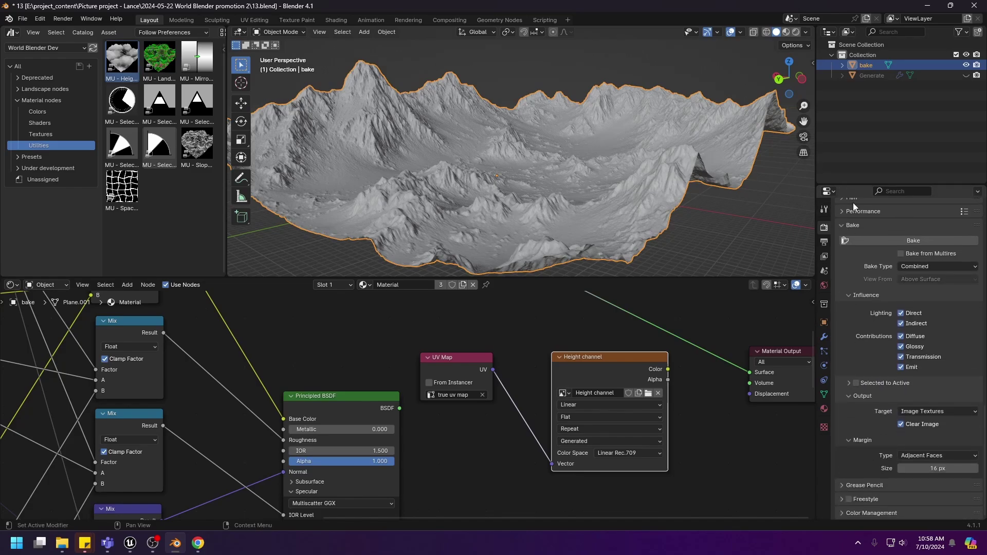
{"action": "left_click", "coordinate": [927, 265]}
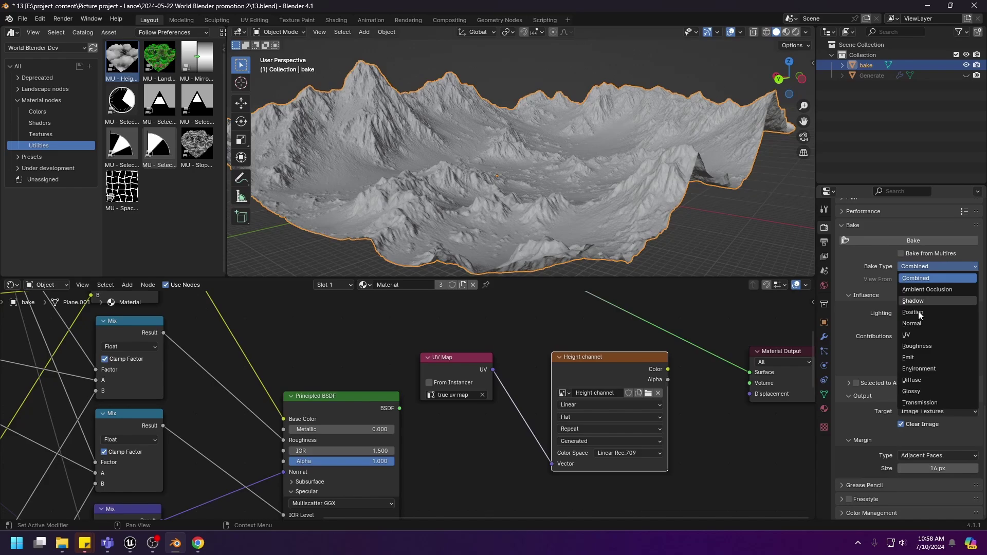
{"action": "left_click", "coordinate": [912, 357]}
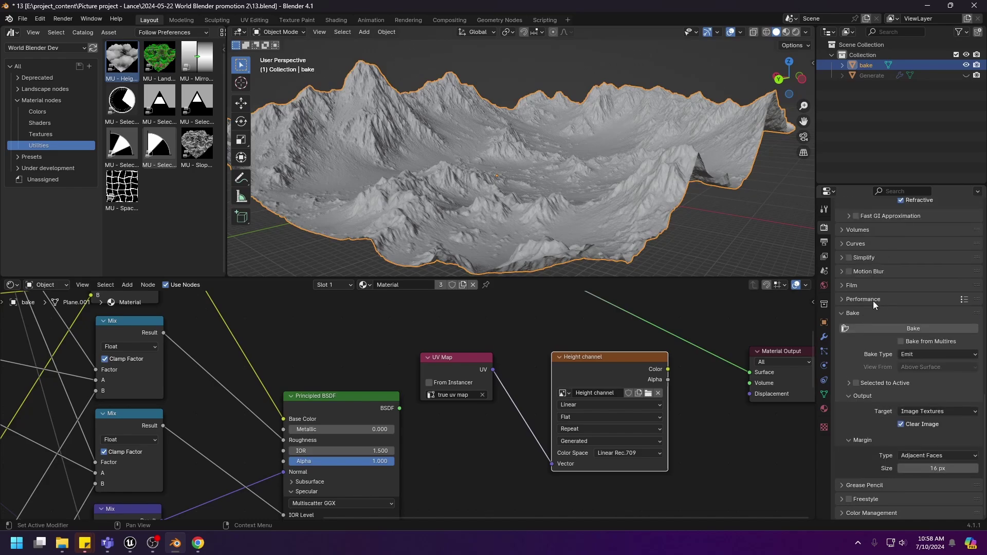
{"action": "left_click", "coordinate": [881, 328]}
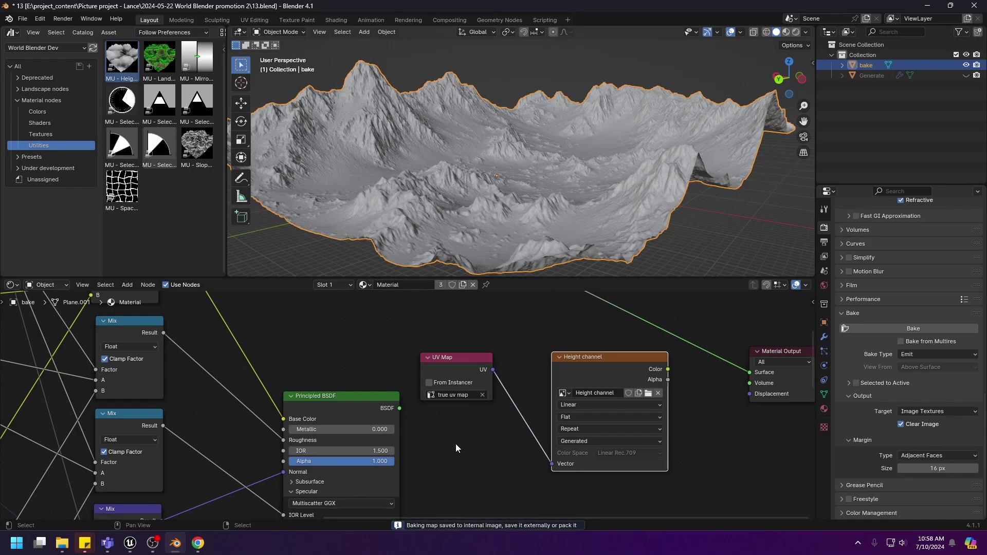
Change the Asset Browser area to an Image Editor and display the baked Height channel image in it
{"action": "left_click", "coordinate": [12, 31]}
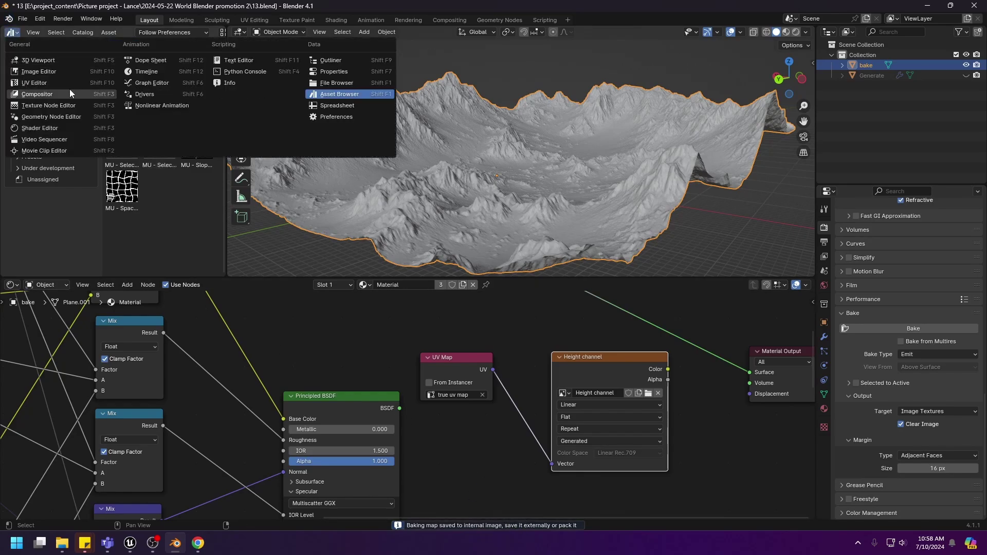
{"action": "left_click", "coordinate": [35, 71]}
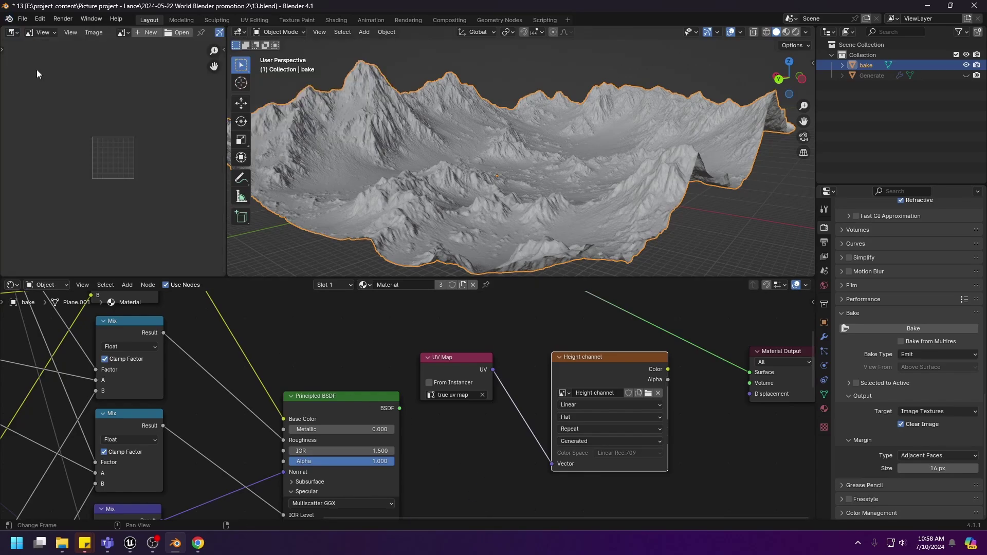
{"action": "left_click", "coordinate": [122, 32]}
{"action": "left_click", "coordinate": [149, 47]}
{"action": "scroll", "coordinate": [108, 171], "scroll_direction": "up", "scroll_amount": 2}
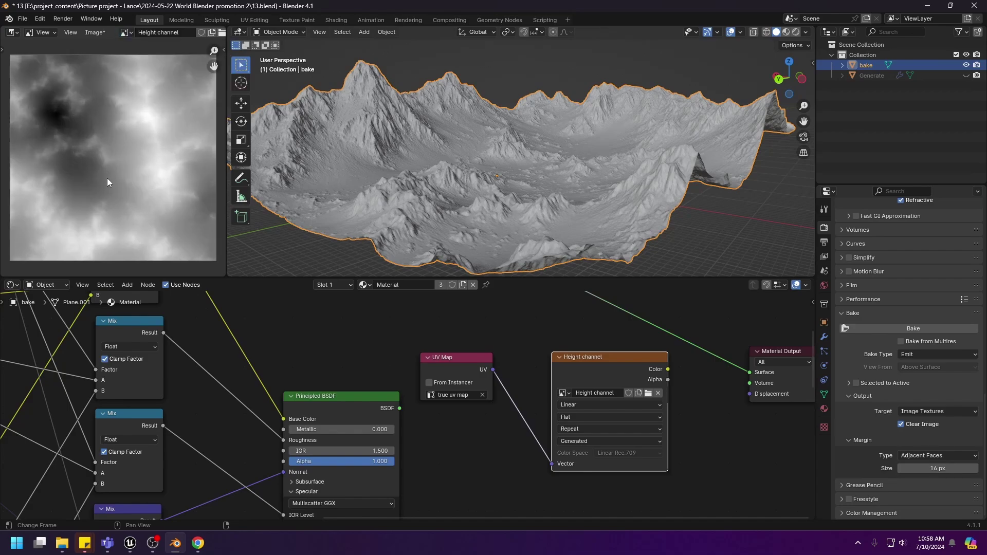
{"action": "scroll", "coordinate": [111, 157], "scroll_direction": "down", "scroll_amount": 2}
{"action": "key", "text": "n"}
{"action": "key", "text": "n"}
{"action": "scroll", "coordinate": [125, 154], "scroll_direction": "up", "scroll_amount": 1}
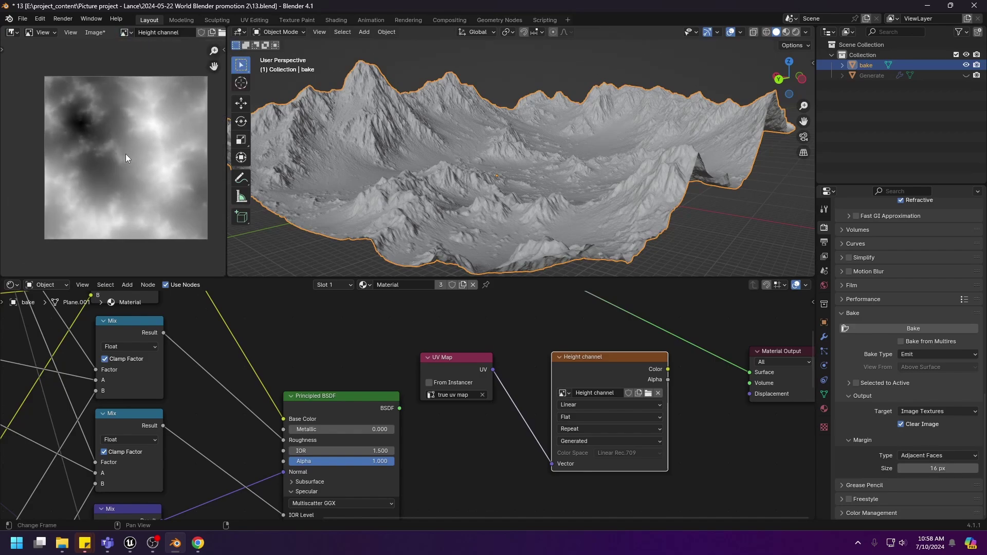
{"action": "scroll", "coordinate": [122, 150], "scroll_direction": "down", "scroll_amount": 1}
Save the baked height image to the export folder as Height channel.png, a BW PNG with 16-bit color depth, choosing its color space
{"action": "left_click", "coordinate": [96, 33]}
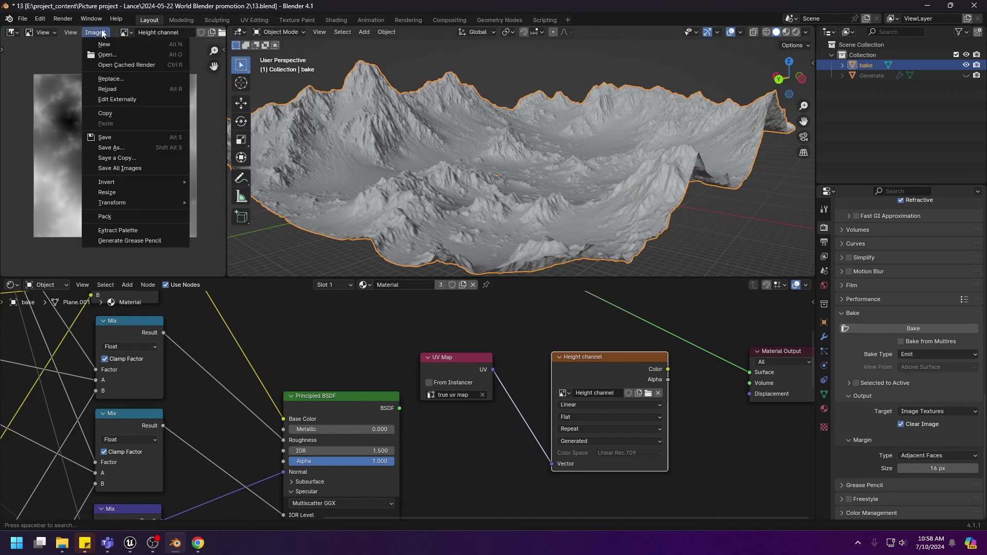
{"action": "left_click", "coordinate": [111, 146]}
{"action": "left_click_drag", "start_coordinate": [463, 95], "coordinate": [433, 92]}
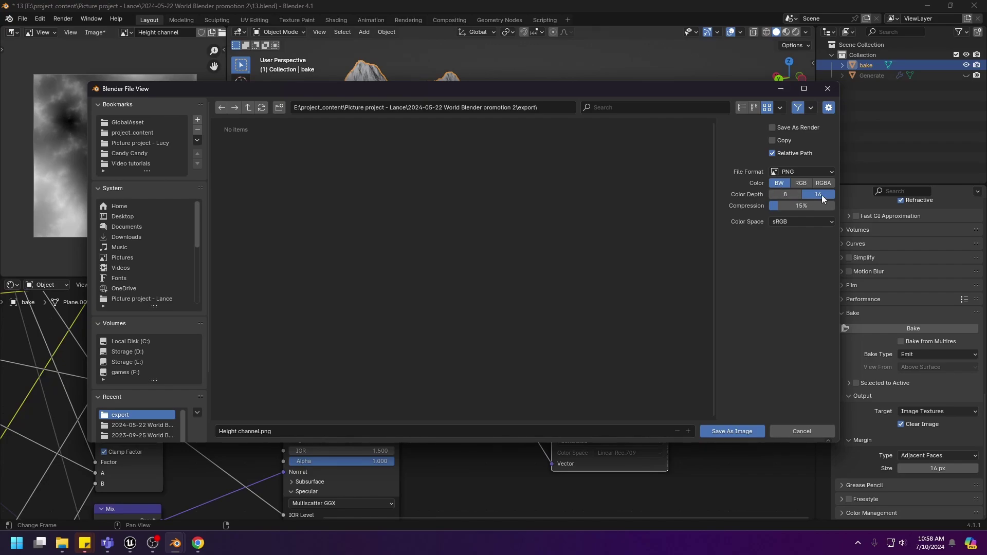
{"action": "left_click", "coordinate": [795, 224]}
{"action": "left_click", "coordinate": [764, 301]}
{"action": "left_click", "coordinate": [739, 432]}
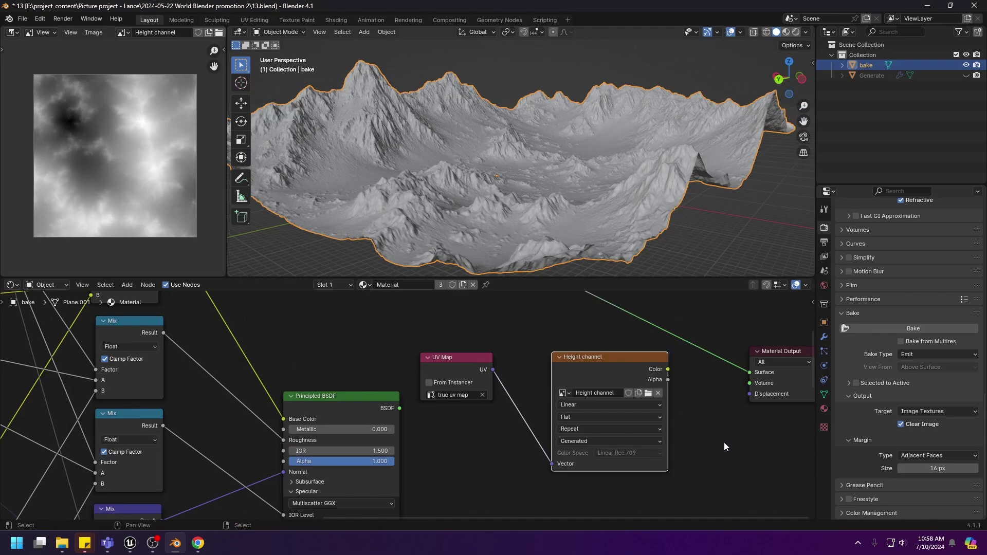
Unlink the Height channel image from the texture node and create a new 1009 × 1009 px, 32-bit float image named Color
{"action": "middle_click_drag", "start_coordinate": [567, 381], "coordinate": [569, 371]}
{"action": "middle_click_drag", "start_coordinate": [622, 344], "coordinate": [608, 363]}
{"action": "left_click", "coordinate": [676, 392]}
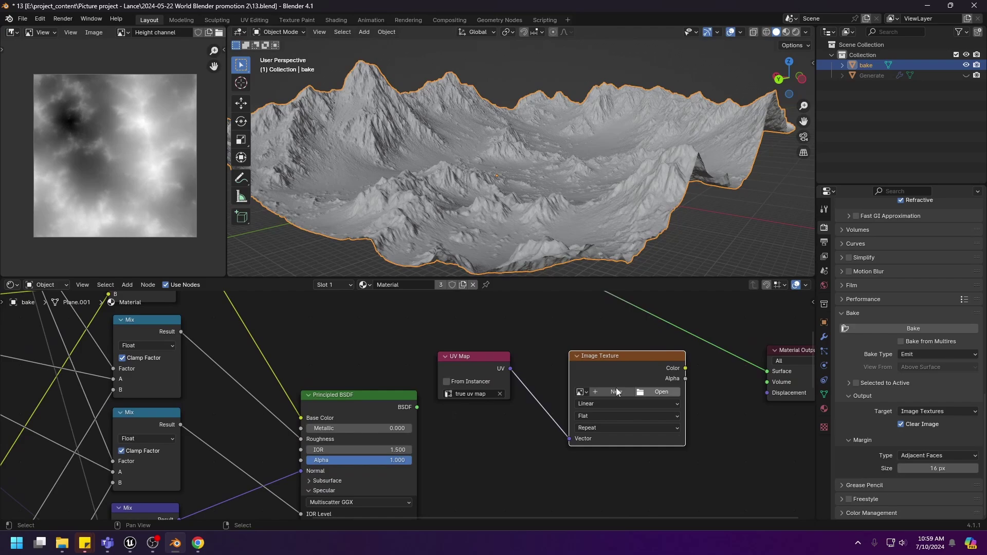
{"action": "left_click", "coordinate": [613, 392]}
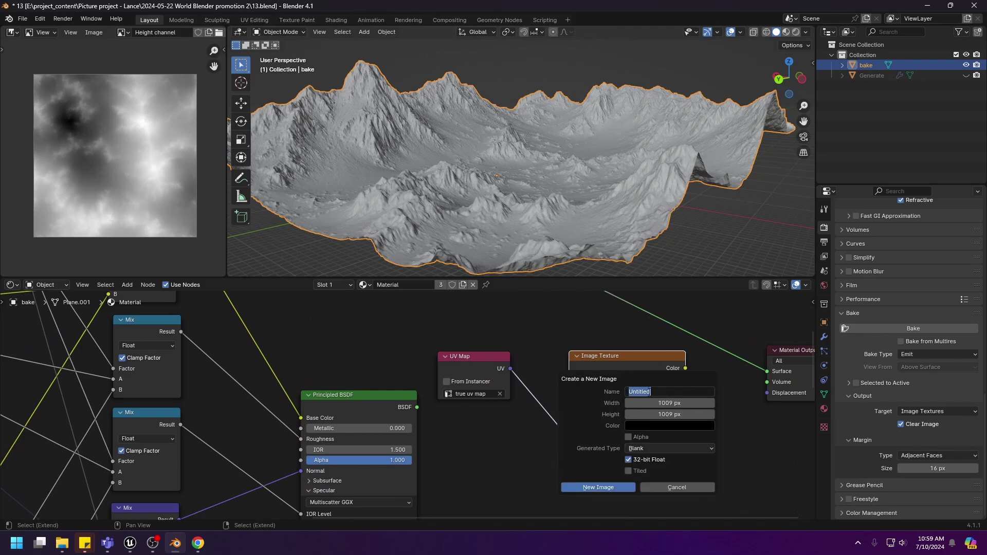
{"action": "type", "text": "Color"}
{"action": "left_click", "coordinate": [605, 486]}
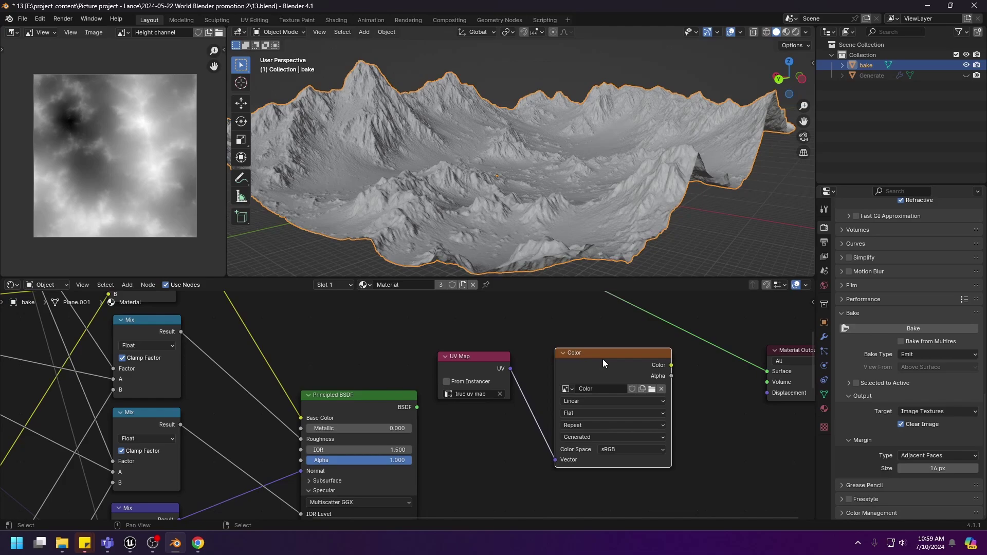
Connect the color Mix node's Result to the Material Output's Surface, check it in Rendered shading, and return to Solid
{"action": "scroll", "coordinate": [485, 409], "scroll_direction": "down", "scroll_amount": 3}
{"action": "mouse_move", "coordinate": [292, 319]}
{"action": "left_mouse_down"}
{"action": "mouse_move", "coordinate": [498, 351]}
{"action": "mouse_move", "coordinate": [663, 418]}
{"action": "left_mouse_up"}
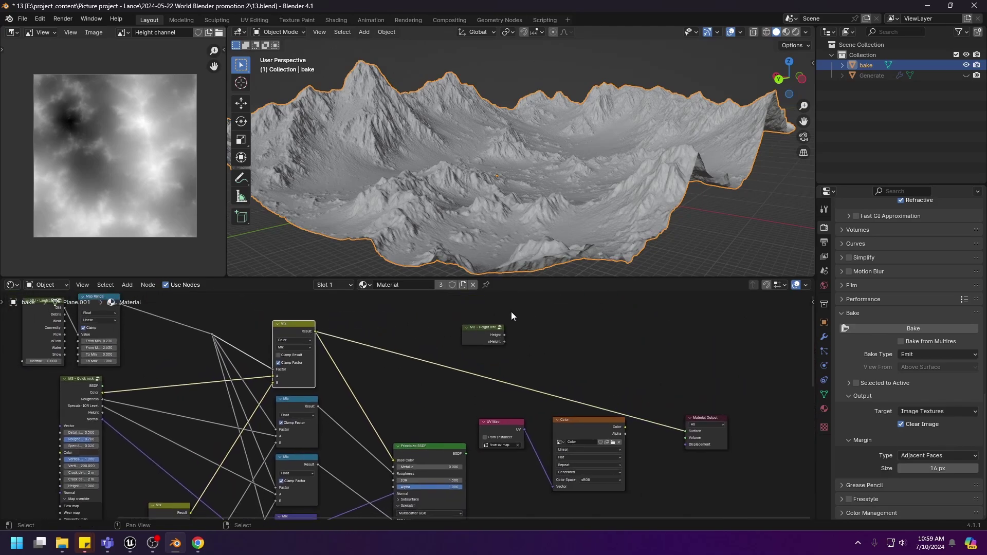
{"action": "key", "text": "z"}
{"action": "left_click", "coordinate": [517, 148]}
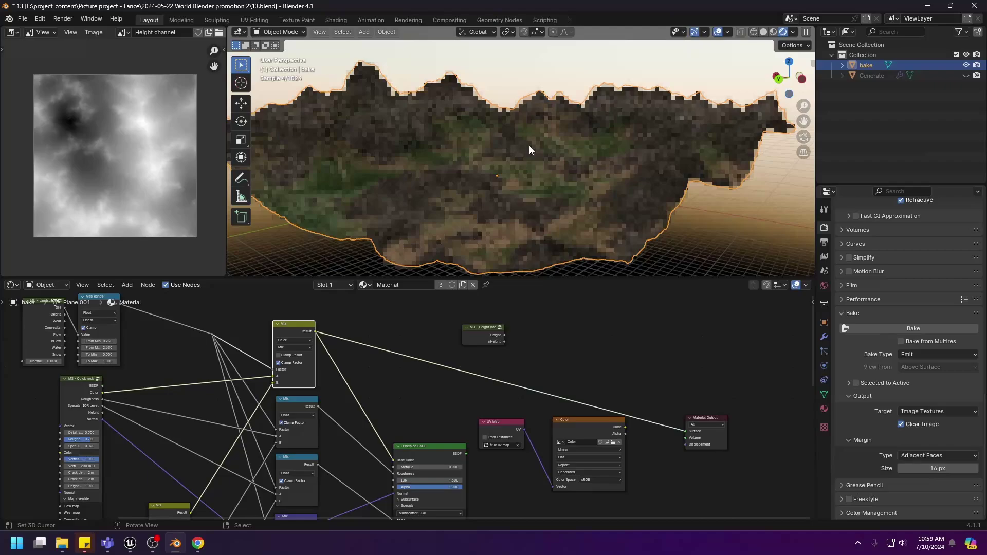
{"action": "mouse_move", "coordinate": [529, 146]}
{"action": "middle_mouse_down"}
{"action": "mouse_move", "coordinate": [495, 189]}
{"action": "mouse_move", "coordinate": [484, 177]}
{"action": "middle_mouse_up"}
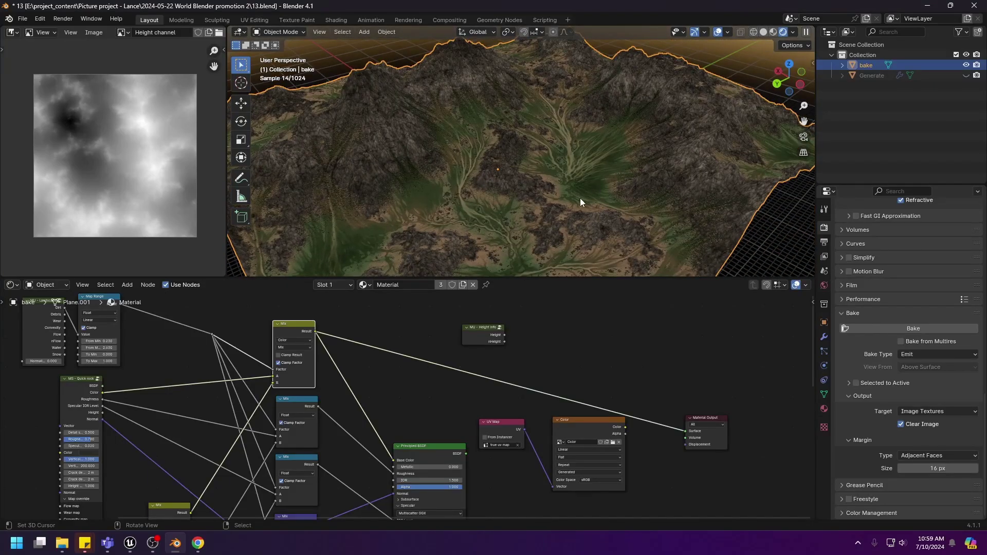
{"action": "key", "text": "z"}
{"action": "left_click", "coordinate": [623, 192]}
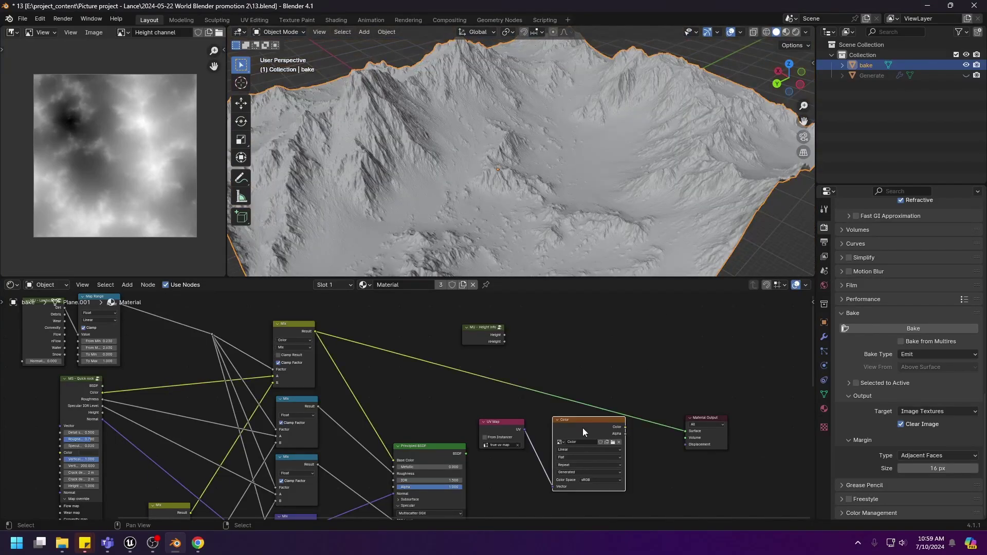
Bake the terrain color into the Color image and save it to the export folder as Color.png, an 8-bit RGB PNG in sRGB
{"action": "left_click", "coordinate": [881, 331]}
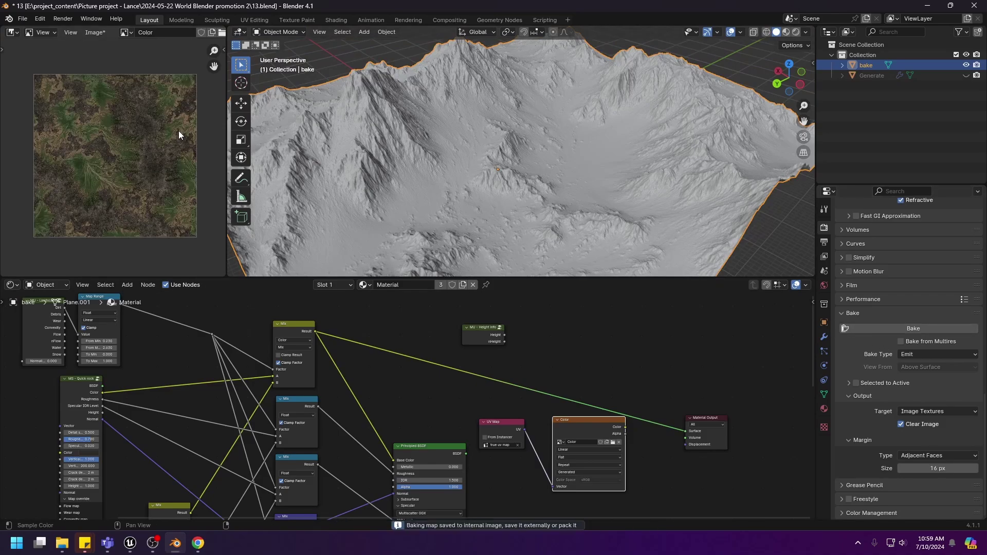
{"action": "left_click", "coordinate": [95, 32]}
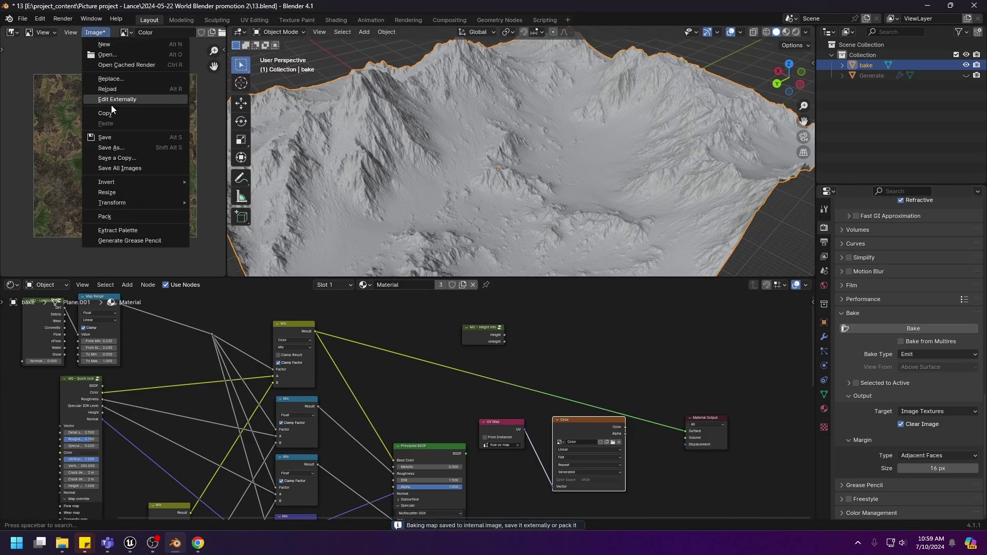
{"action": "left_click", "coordinate": [115, 147]}
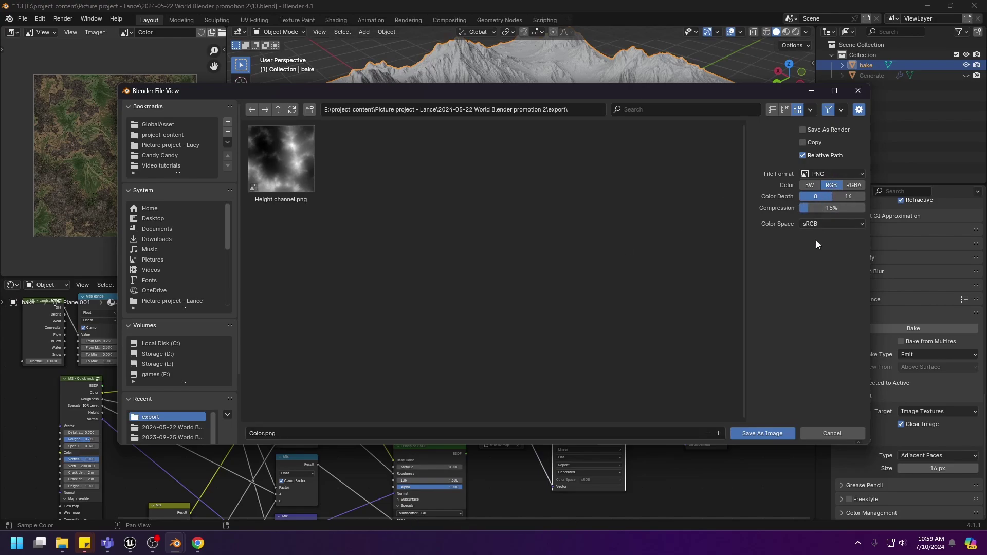
{"action": "left_click", "coordinate": [757, 435]}
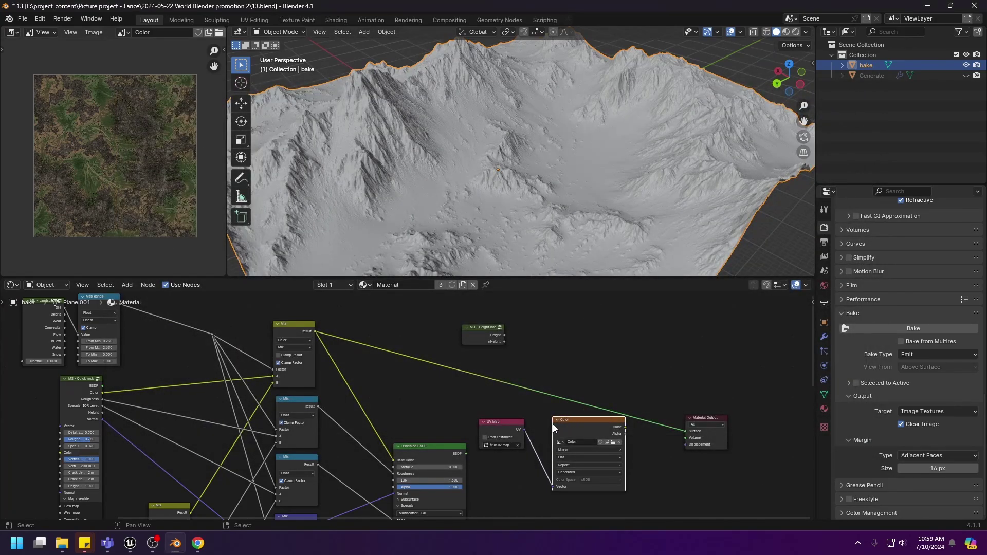
Move the UV Map and Color texture nodes together to the free space below the Material Output node
{"action": "left_click_drag", "start_coordinate": [503, 414], "coordinate": [602, 457]}
{"action": "key", "text": "g"}
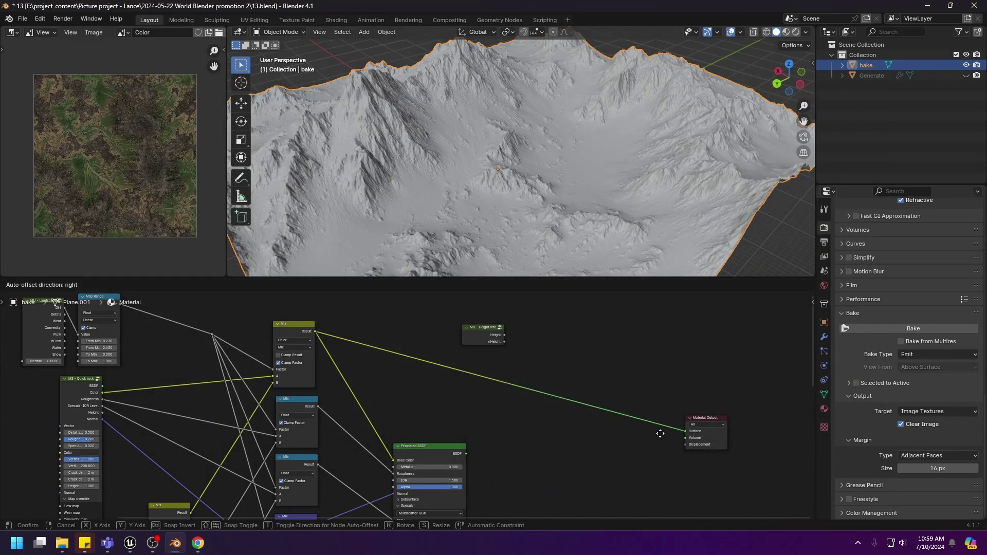
{"action": "left_click", "coordinate": [660, 433]}
Examine the two float Mix nodes that feed the Principled BSDF's Roughness and IOR Level
{"action": "middle_click_drag", "start_coordinate": [401, 448], "coordinate": [563, 391]}
{"action": "scroll", "coordinate": [563, 391], "scroll_direction": "up", "scroll_amount": 2}
{"action": "scroll", "coordinate": [411, 406], "scroll_direction": "up", "scroll_amount": 2}
{"action": "left_click", "coordinate": [461, 324]}
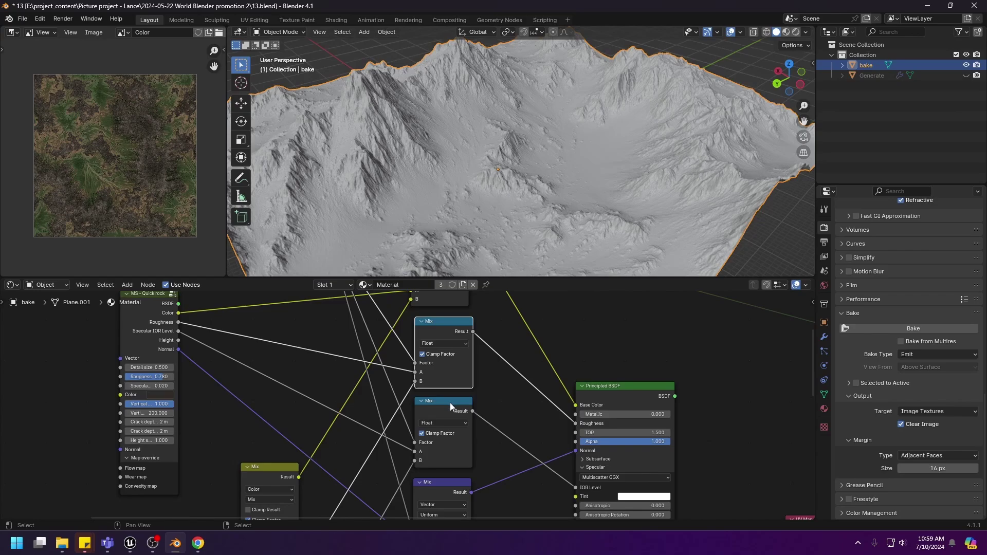
{"action": "left_click", "coordinate": [450, 404]}
{"action": "left_click", "coordinate": [444, 328]}
{"action": "left_click", "coordinate": [451, 409]}
{"action": "left_click", "coordinate": [450, 360]}
{"action": "left_click", "coordinate": [453, 404]}
{"action": "left_click", "coordinate": [449, 345]}
{"action": "left_click", "coordinate": [465, 403]}
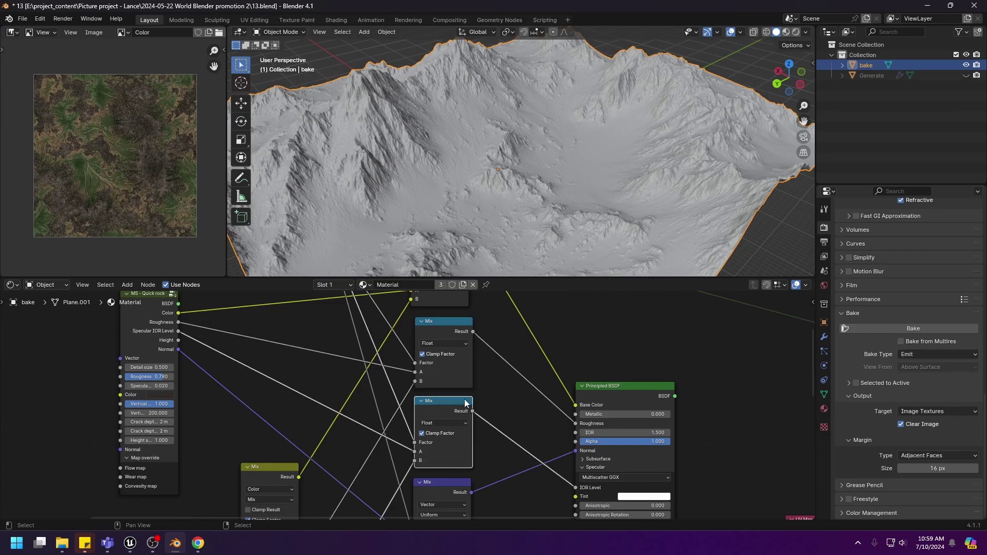
{"action": "left_click", "coordinate": [451, 323]}
Add a Combine Color node and connect the roughness Mix result to Red and the specular Mix result to Green
{"action": "middle_click_drag", "start_coordinate": [620, 339], "coordinate": [592, 381]}
{"action": "key", "text": "shift+a"}
{"action": "mouse_move", "coordinate": [566, 369]}
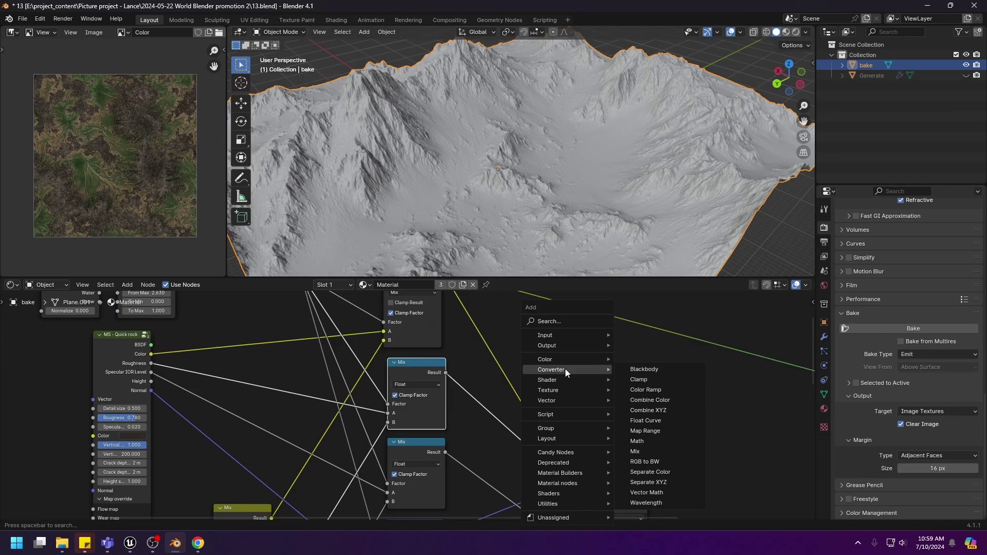
{"action": "left_click", "coordinate": [649, 400]}
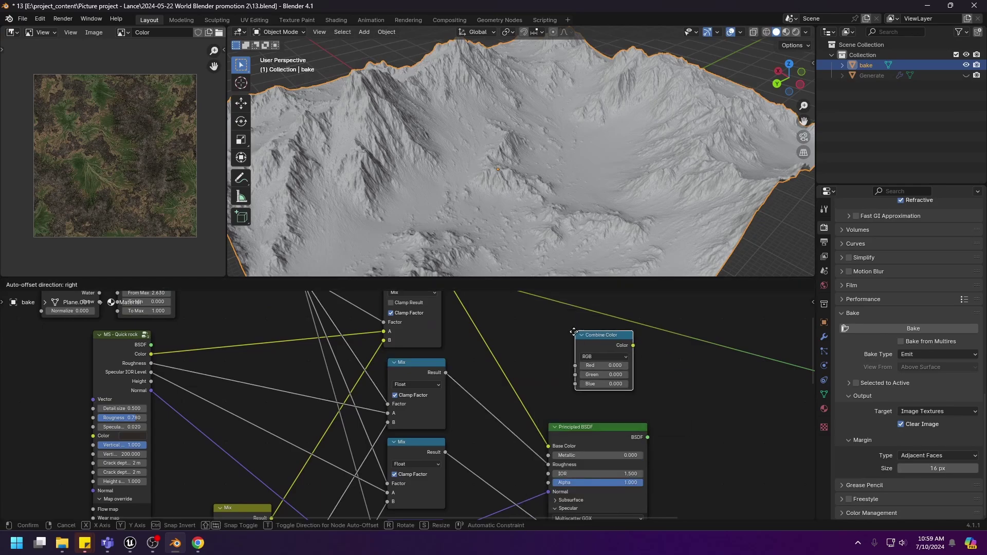
{"action": "left_click", "coordinate": [574, 332]}
{"action": "scroll", "coordinate": [498, 391], "scroll_direction": "up", "scroll_amount": 1}
{"action": "left_click_drag", "start_coordinate": [371, 358], "coordinate": [503, 364]}
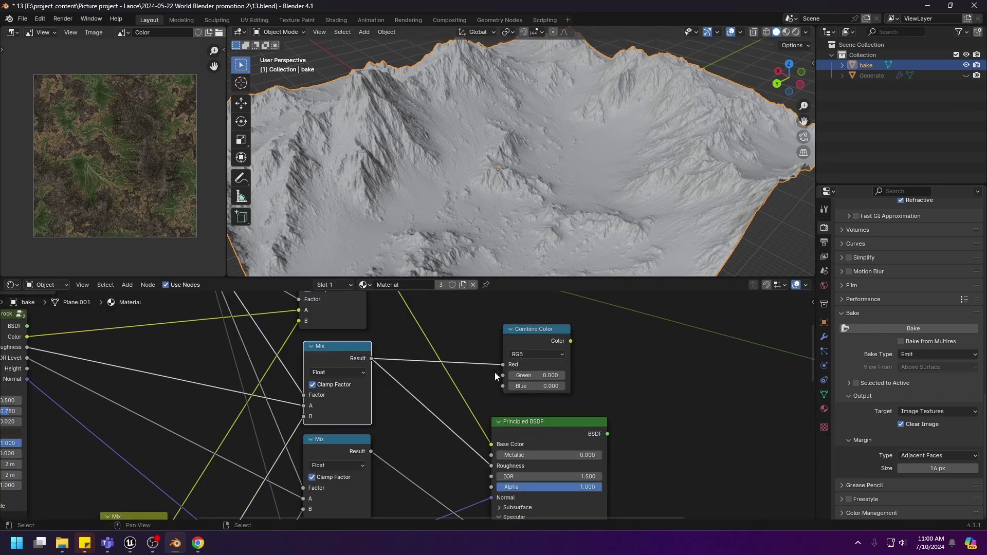
{"action": "left_click_drag", "start_coordinate": [371, 451], "coordinate": [503, 376]}
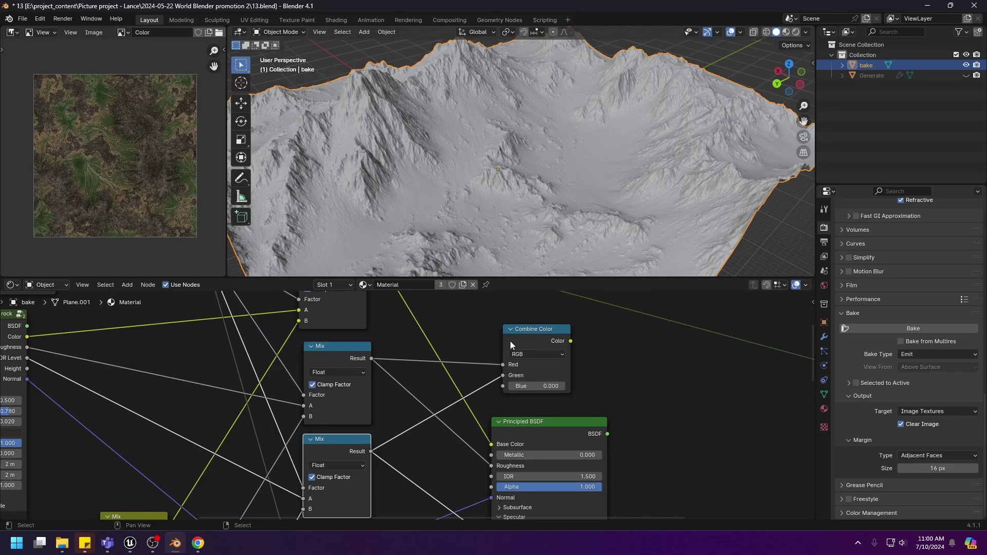
Connect the Combine Color output to the Material Output's Surface, check it in Rendered shading, and return to Solid
{"action": "left_click", "coordinate": [517, 324]}
{"action": "middle_click_drag", "start_coordinate": [616, 375], "coordinate": [498, 372]}
{"action": "scroll", "coordinate": [499, 373], "scroll_direction": "down", "scroll_amount": 3}
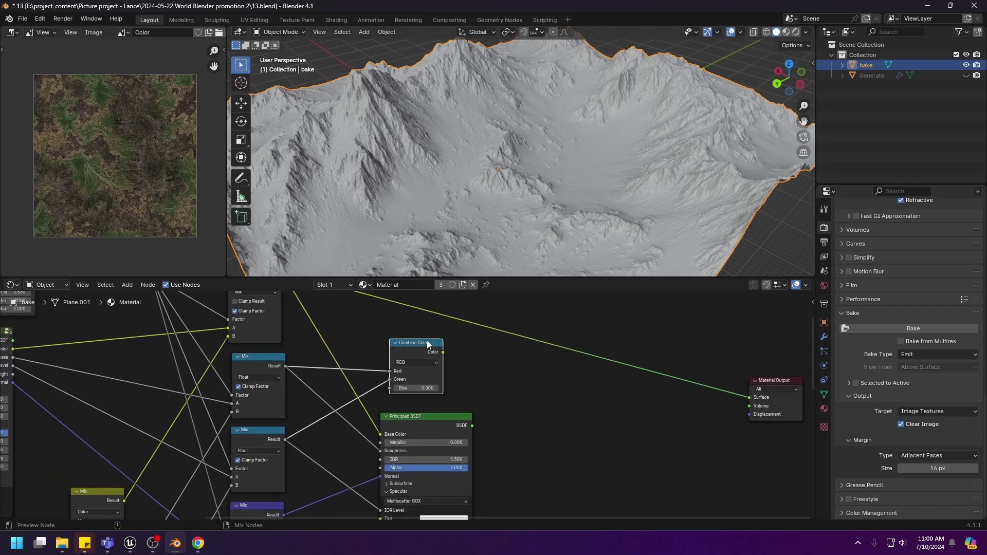
{"action": "left_click", "coordinate": [428, 343], "text": "ctrl+shift"}
{"action": "key", "text": "z"}
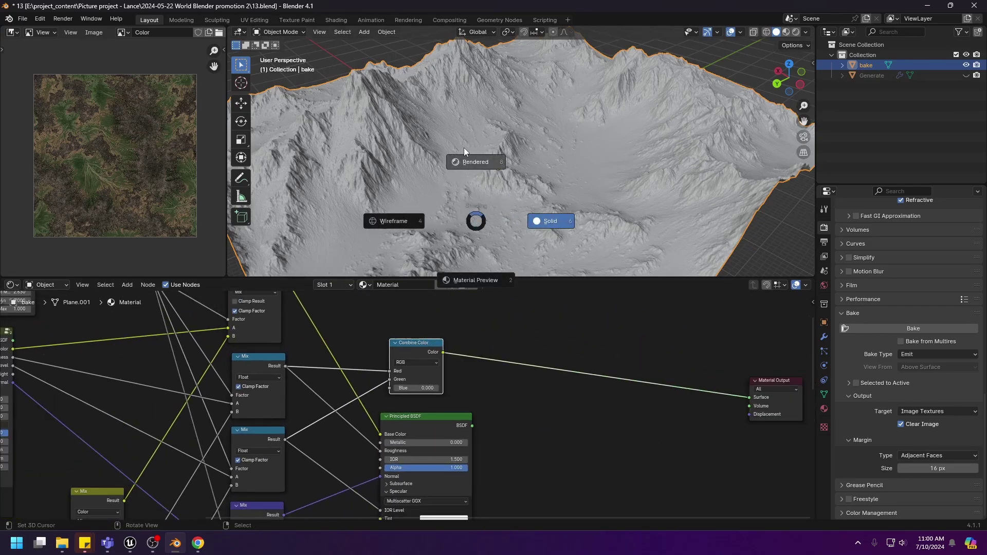
{"action": "left_click", "coordinate": [464, 152]}
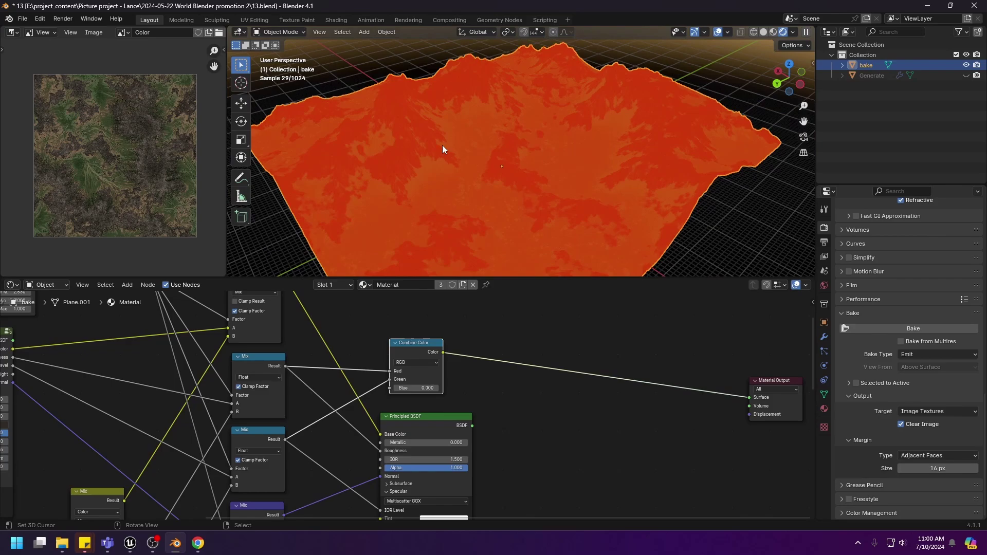
{"action": "key", "text": "z"}
{"action": "left_click", "coordinate": [643, 184]}
Move the UV Map and Color texture nodes together into the free space beside the Principled BSDF
{"action": "middle_click_drag", "start_coordinate": [584, 433], "coordinate": [518, 346]}
{"action": "scroll", "coordinate": [518, 360], "scroll_direction": "down", "scroll_amount": 4}
{"action": "left_click_drag", "start_coordinate": [510, 468], "coordinate": [576, 434]}
{"action": "key", "text": "g"}
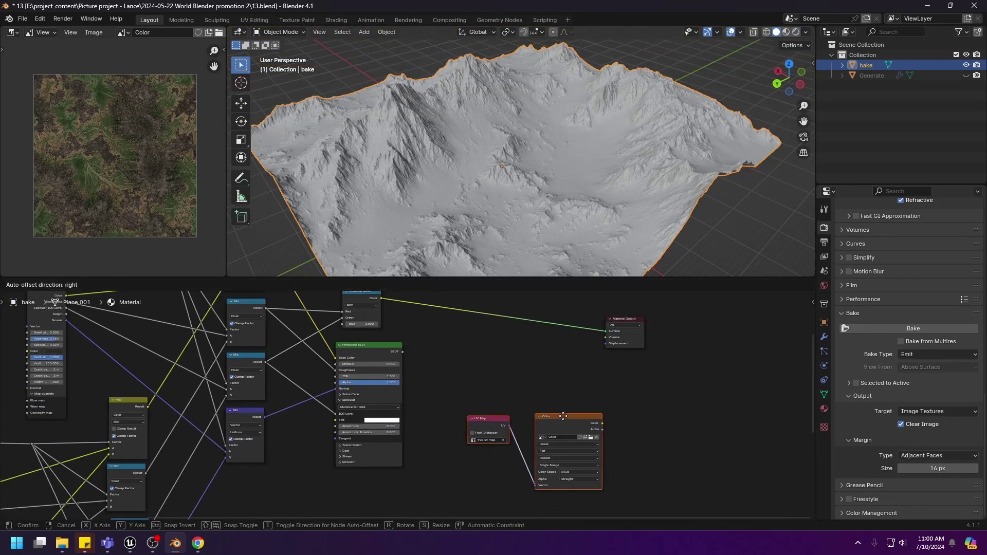
{"action": "left_click", "coordinate": [520, 362]}
Replace the texture node's Color image with a new 1009 × 1009 px image named "Roughness and Spec" in Non-Color space
{"action": "scroll", "coordinate": [544, 409], "scroll_direction": "up", "scroll_amount": 5}
{"action": "left_click", "coordinate": [625, 372]}
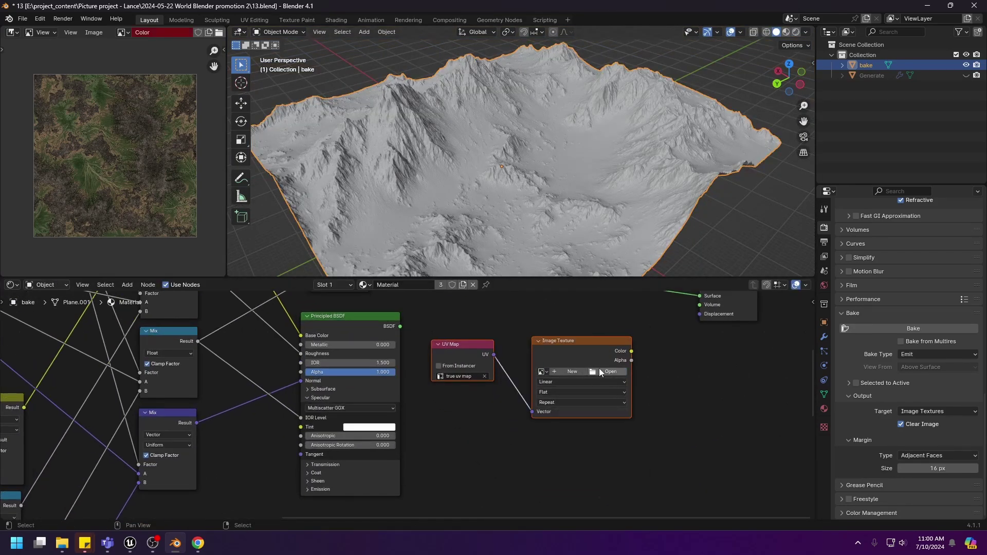
{"action": "left_click", "coordinate": [569, 372]}
{"action": "left_click", "coordinate": [616, 370]}
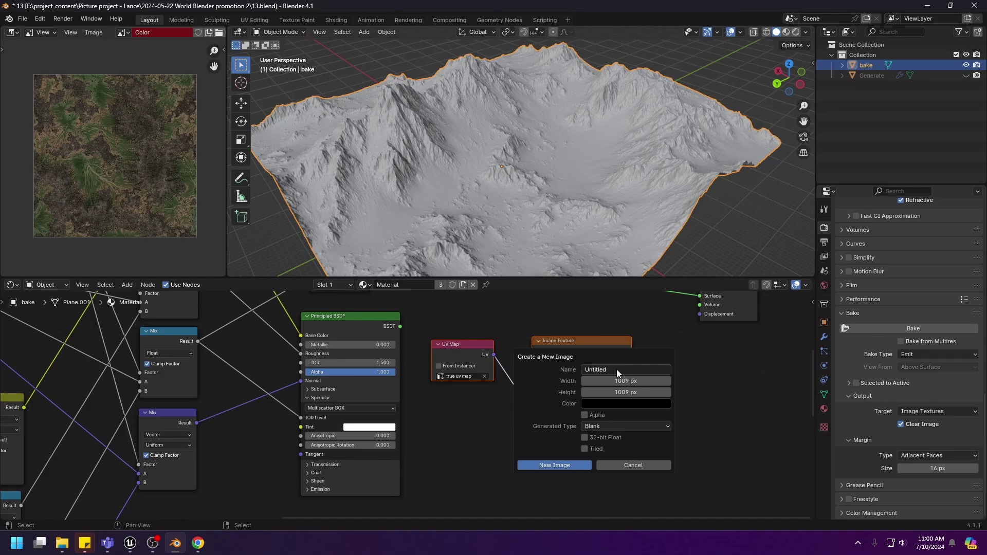
{"action": "type", "text": "Roughness a"}
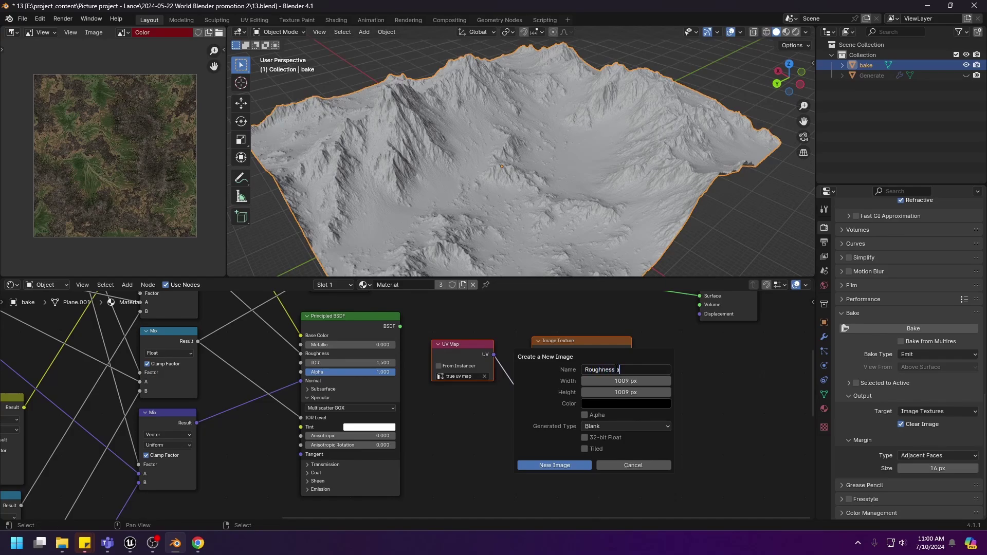
{"action": "type", "text": "nd Spec"}
{"action": "left_click", "coordinate": [548, 465]}
{"action": "left_click", "coordinate": [586, 423]}
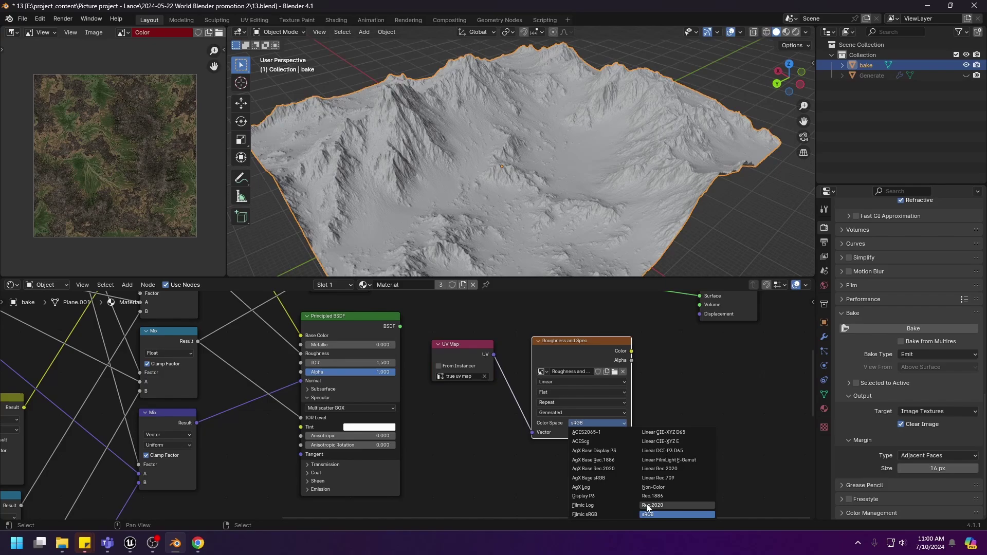
{"action": "left_click", "coordinate": [654, 488]}
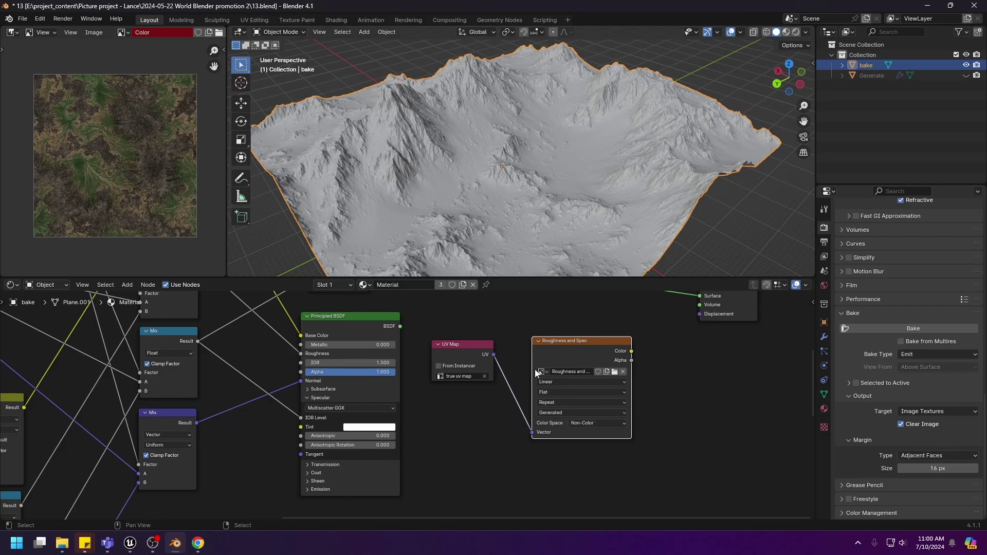
Make the Roughness and Spec texture node the active bake target and bake the Emit pass into it
{"action": "left_click_drag", "start_coordinate": [572, 353], "coordinate": [571, 353]}
{"action": "middle_click_drag", "start_coordinate": [661, 365], "coordinate": [693, 497]}
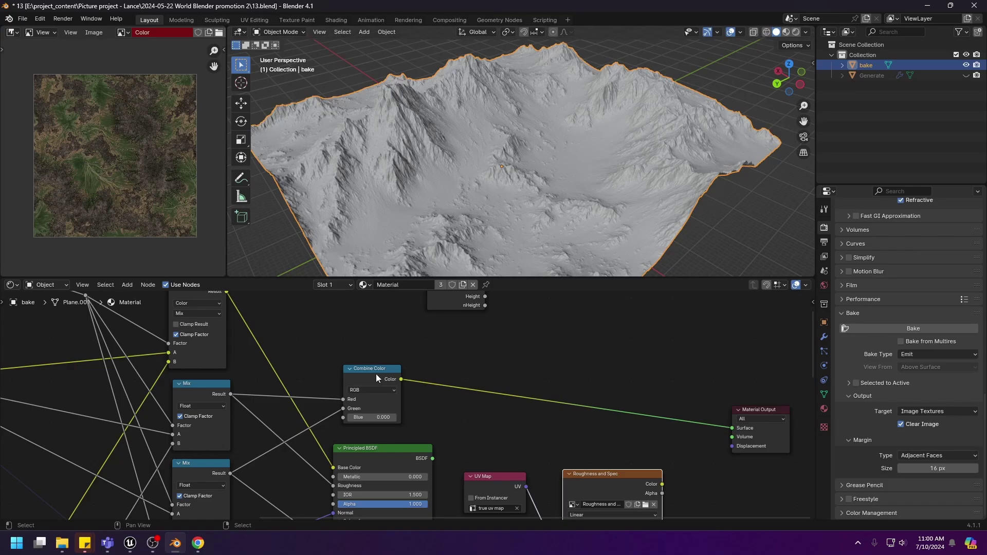
{"action": "left_click_drag", "start_coordinate": [377, 379], "coordinate": [378, 375]}
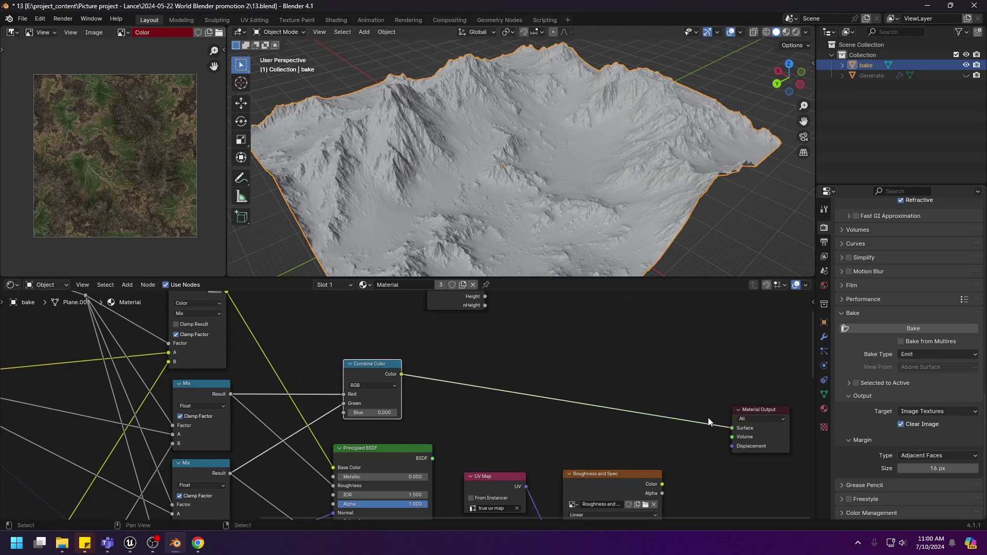
{"action": "middle_click_drag", "start_coordinate": [708, 418], "coordinate": [644, 409]}
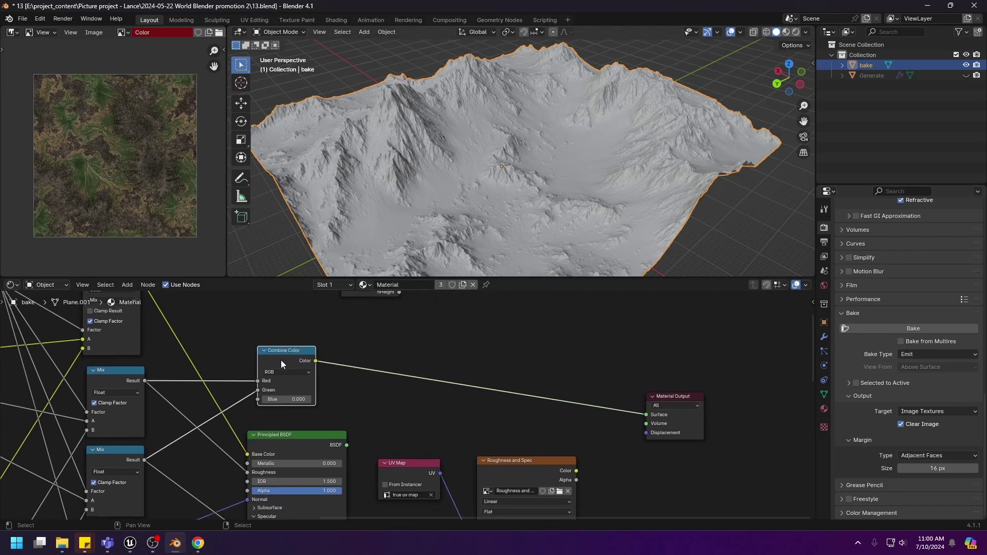
{"action": "middle_click_drag", "start_coordinate": [490, 429], "coordinate": [476, 394]}
{"action": "left_click", "coordinate": [493, 425]}
{"action": "left_click", "coordinate": [903, 328]}
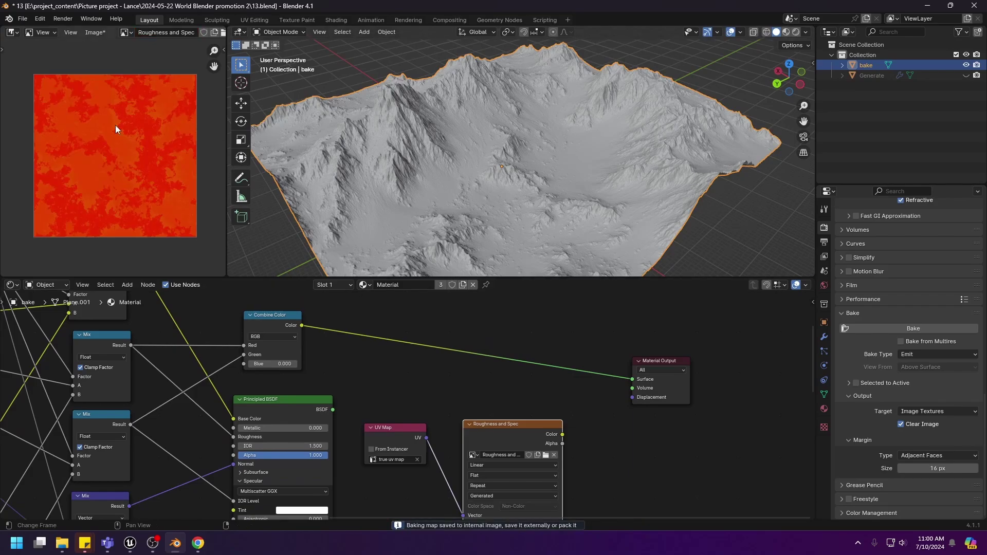
Save the baked image as Roughness and Spec.png, an 8-bit RGB PNG in Non-Color space, in the export folder
{"action": "left_click", "coordinate": [95, 33]}
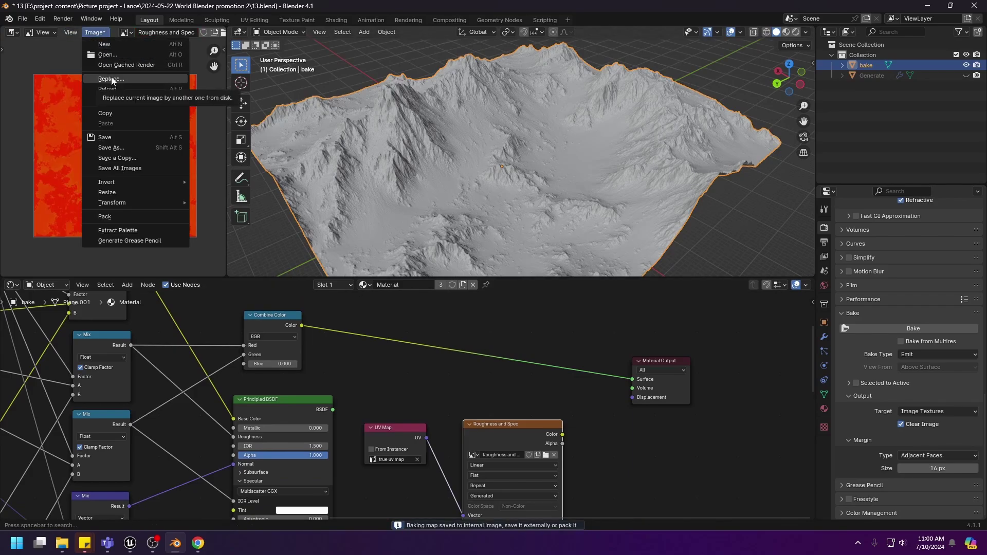
{"action": "left_click", "coordinate": [109, 148]}
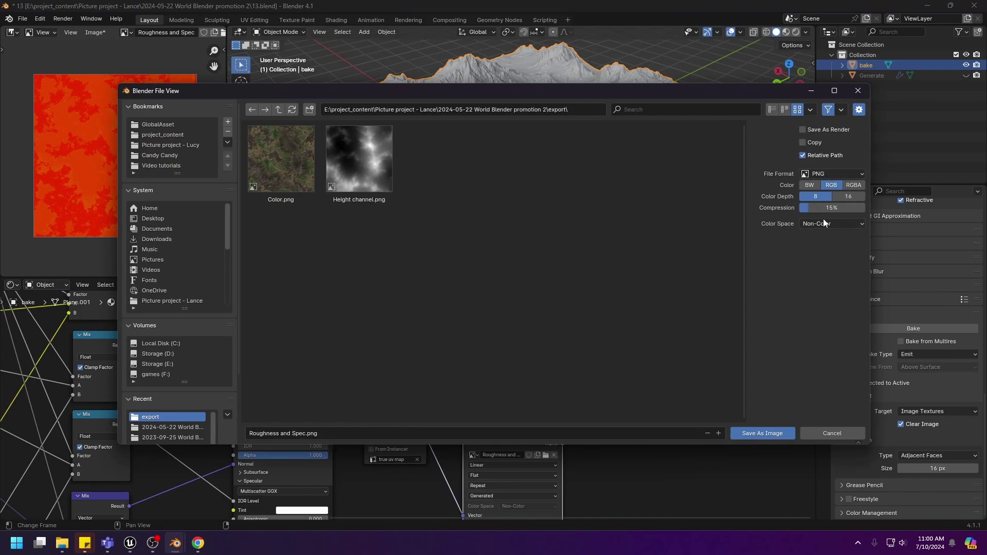
{"action": "left_click", "coordinate": [751, 433]}
Connect the vector Mix result to the Material Output's Surface, check it in Rendered shading, and return to Solid
{"action": "middle_click_drag", "start_coordinate": [518, 428], "coordinate": [534, 355]}
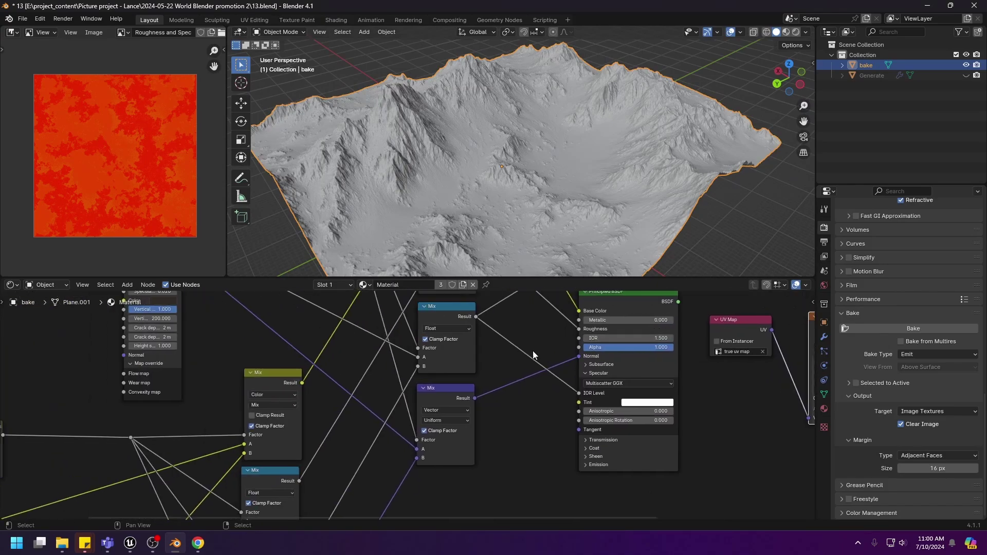
{"action": "left_click", "coordinate": [448, 397]}
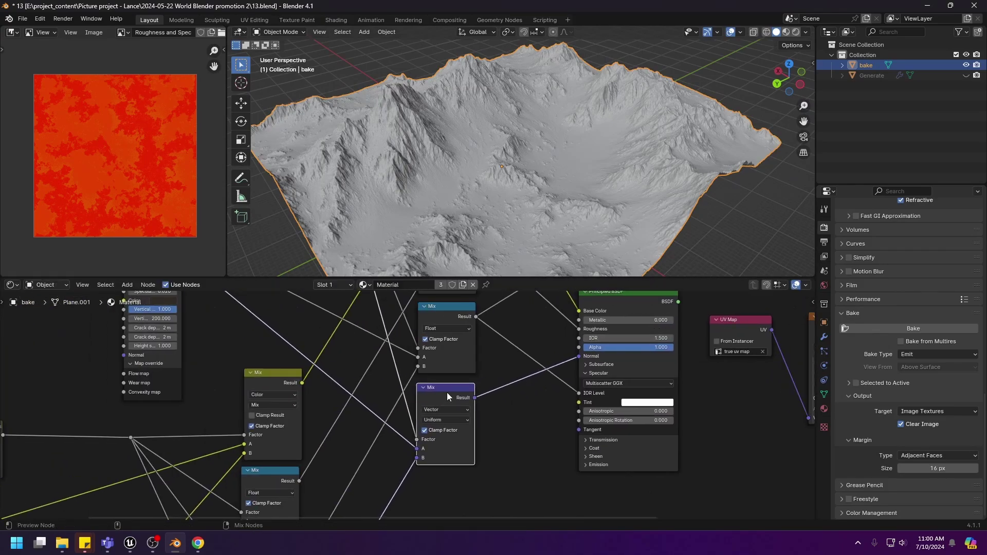
{"action": "key", "text": "z"}
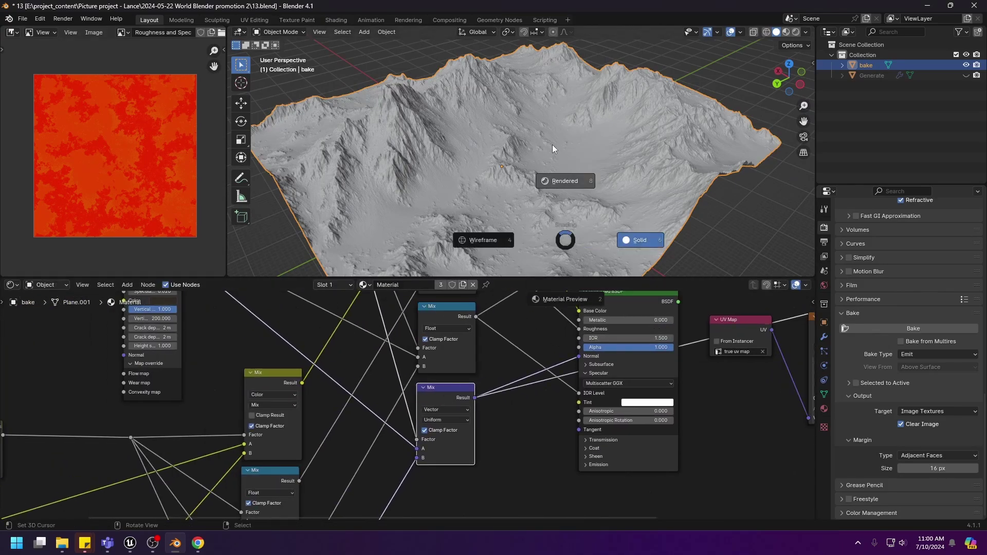
{"action": "left_click", "coordinate": [553, 153]}
{"action": "key", "text": "z"}
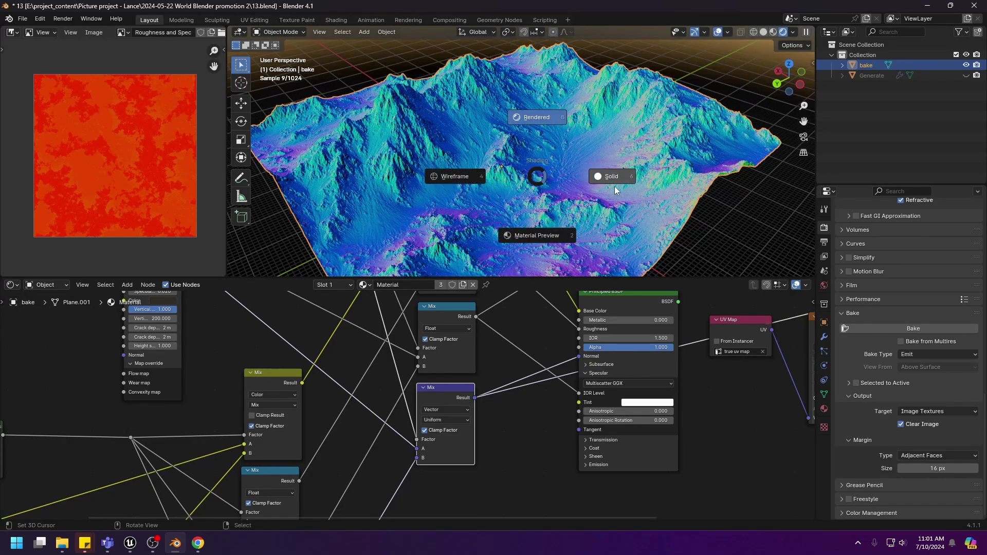
{"action": "left_click", "coordinate": [615, 190]}
Replace the texture node's Roughness and Spec image with a new 1009 × 1009 px image named "Normals" in Non-Color space
{"action": "middle_click_drag", "start_coordinate": [705, 373], "coordinate": [388, 391]}
{"action": "left_click", "coordinate": [572, 356]}
{"action": "left_click", "coordinate": [583, 366]}
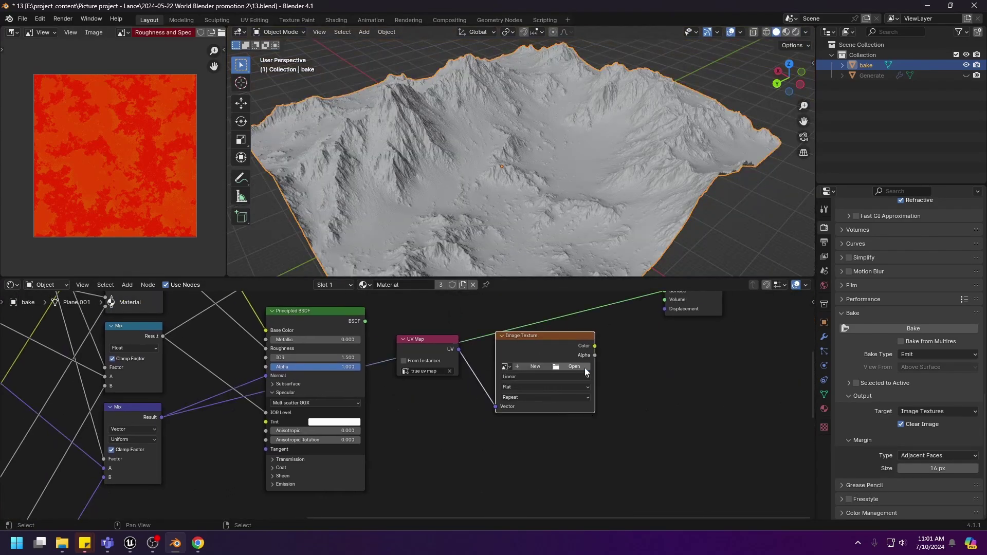
{"action": "left_click", "coordinate": [535, 366]}
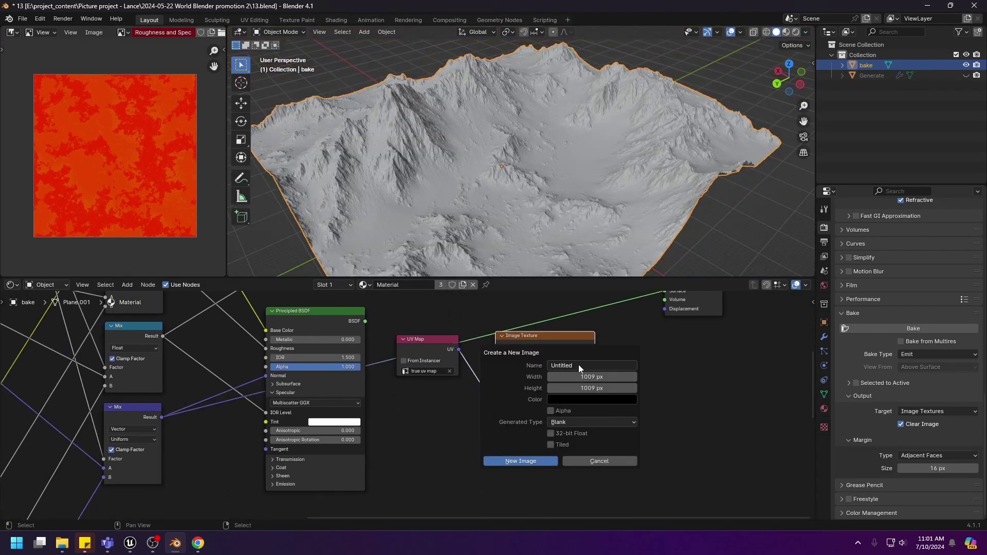
{"action": "left_click", "coordinate": [524, 463]}
{"action": "left_click_drag", "start_coordinate": [542, 341], "coordinate": [544, 351]}
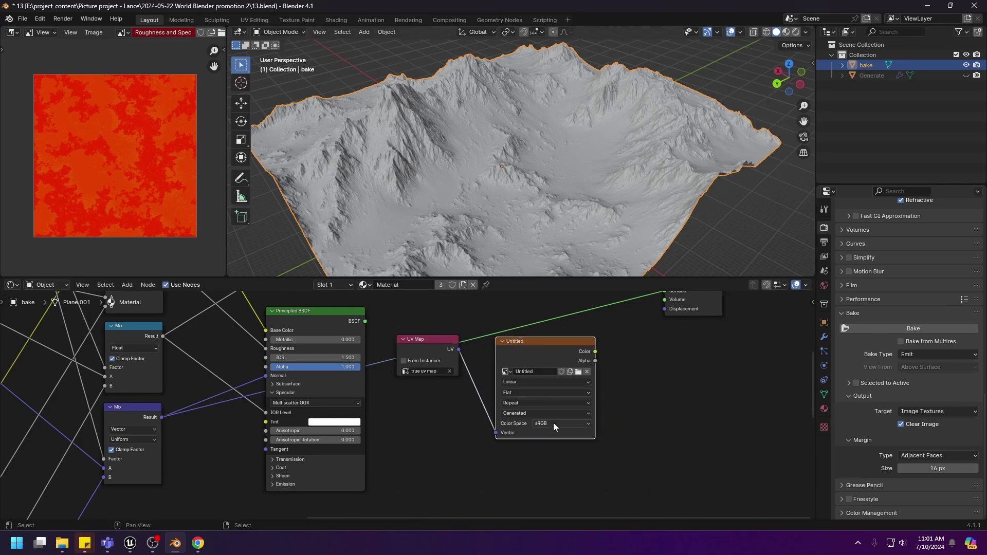
{"action": "left_click", "coordinate": [553, 423]}
{"action": "left_click", "coordinate": [629, 488]}
{"action": "key", "text": "shift"}
{"action": "type", "text": "Normals"}
Move the UV Map and Normals texture nodes down, clear of the link running to the Material Output
{"action": "middle_click_drag", "start_coordinate": [480, 324], "coordinate": [468, 449]}
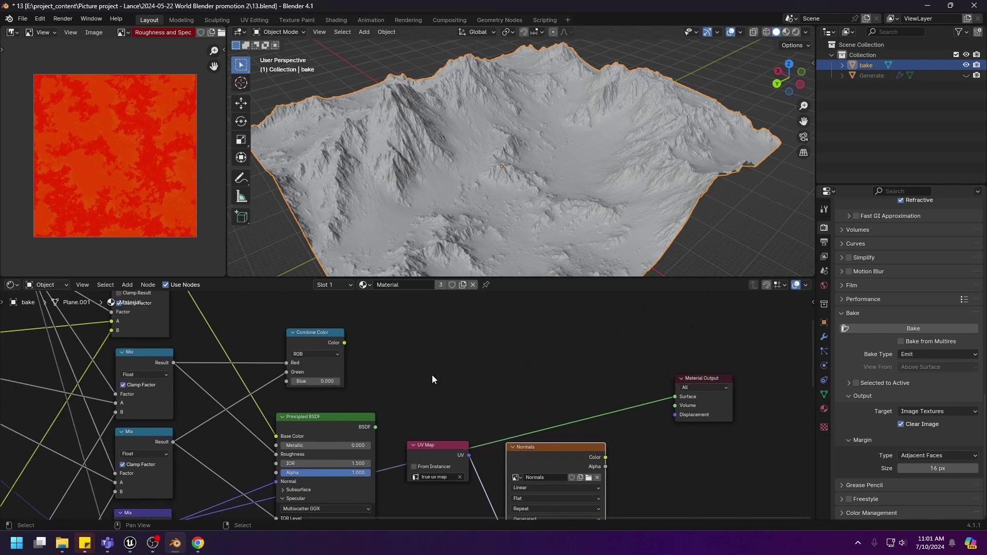
{"action": "middle_click_drag", "start_coordinate": [484, 377], "coordinate": [452, 266]}
{"action": "left_click_drag", "start_coordinate": [405, 438], "coordinate": [496, 344]}
{"action": "key", "text": "g"}
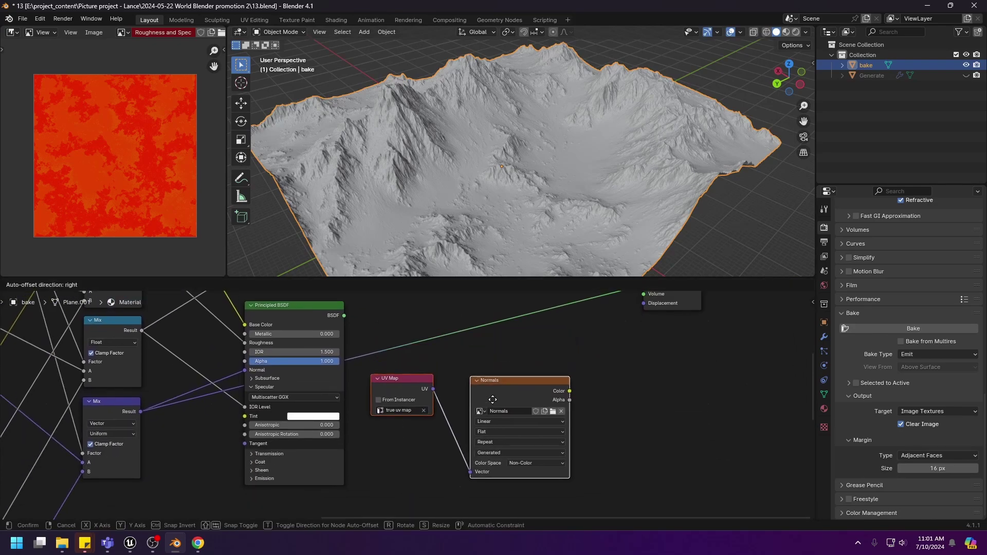
{"action": "left_click_drag", "start_coordinate": [493, 400], "coordinate": [541, 384]}
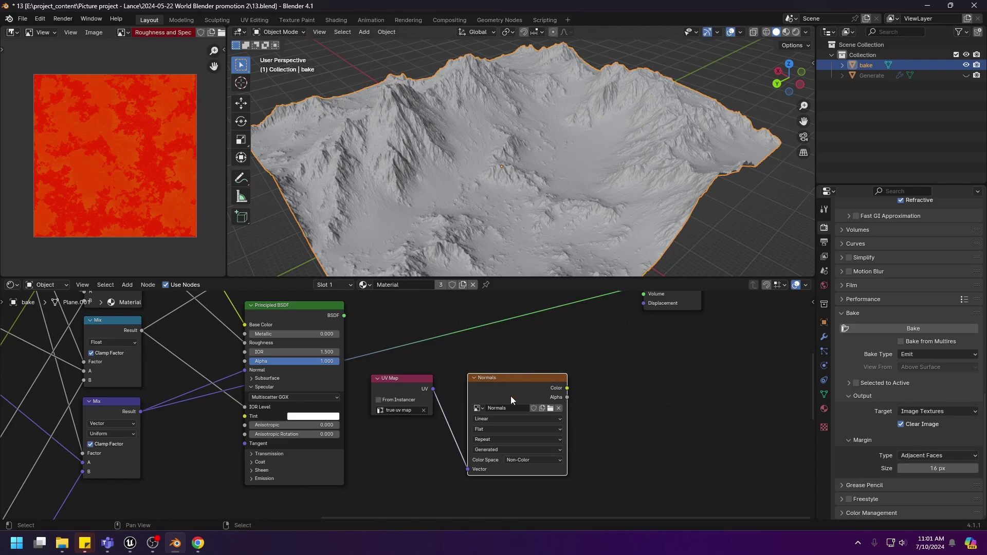
Duplicate the Normals texture node, switch the active selection between the two copies, and delete the duplicate
{"action": "middle_click_drag", "start_coordinate": [430, 393], "coordinate": [425, 385]}
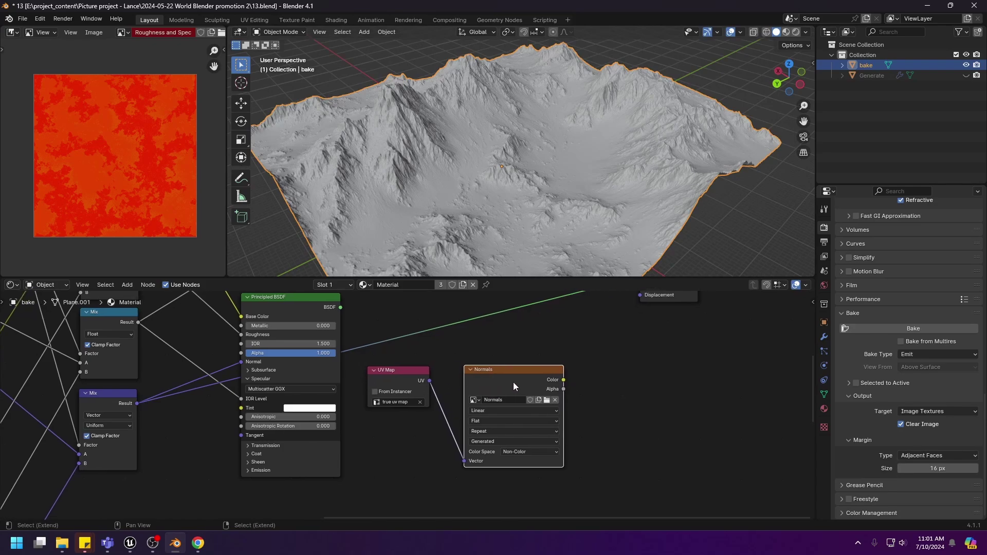
{"action": "key", "text": "shift+d"}
{"action": "left_click", "coordinate": [625, 375]}
{"action": "left_click", "coordinate": [588, 391]}
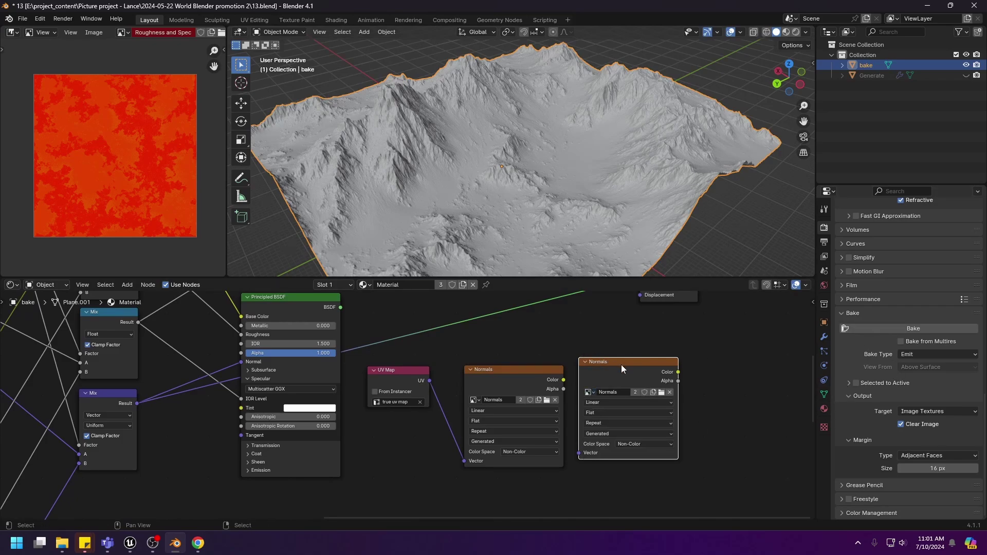
{"action": "left_click_drag", "start_coordinate": [621, 365], "coordinate": [624, 370]}
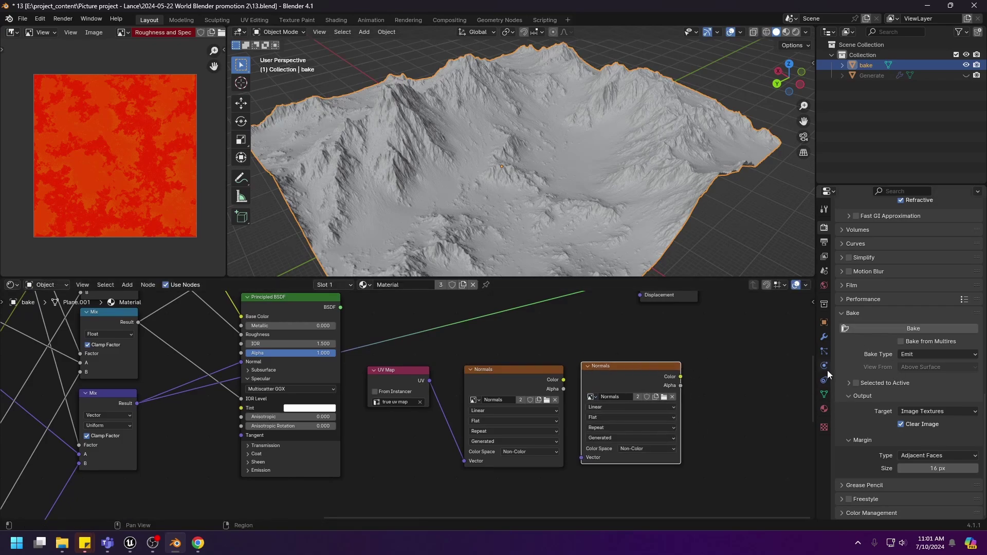
{"action": "left_click", "coordinate": [522, 374]}
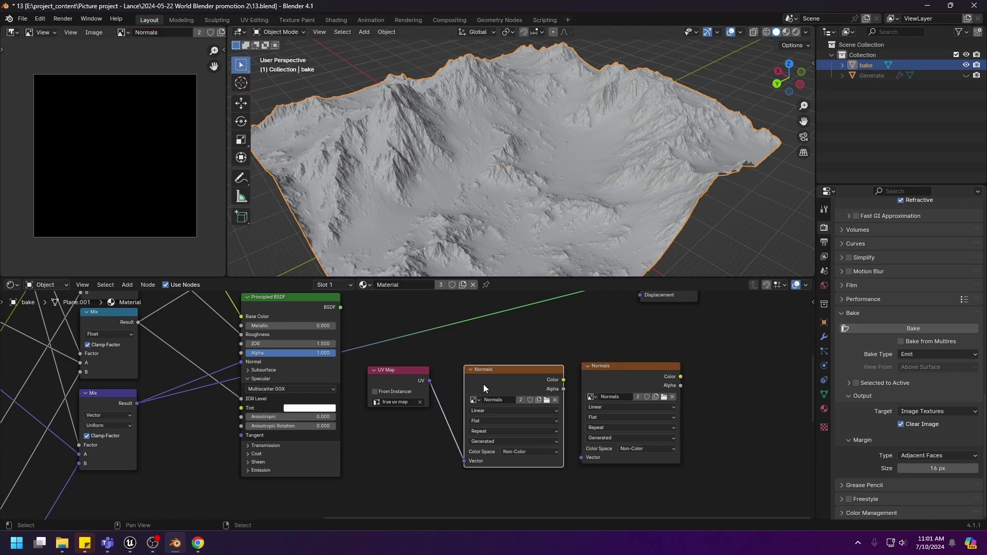
{"action": "left_click", "coordinate": [641, 362]}
{"action": "key", "text": "x"}
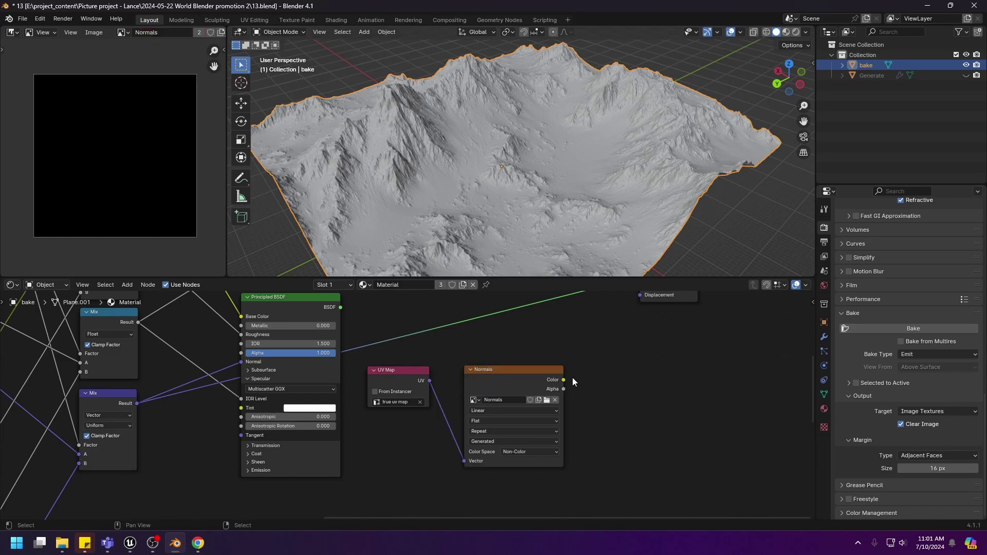
Make the Normals texture node active and nudge it closer to the UV Map node
{"action": "left_click", "coordinate": [474, 371]}
{"action": "middle_click_drag", "start_coordinate": [335, 355], "coordinate": [313, 320]}
{"action": "scroll", "coordinate": [409, 404], "scroll_direction": "down", "scroll_amount": 8}
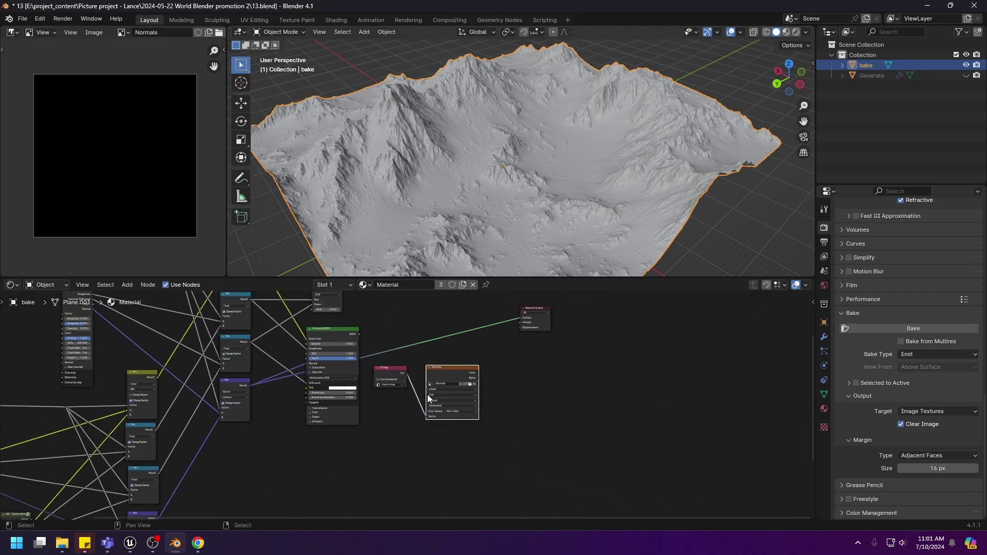
{"action": "middle_click_drag", "start_coordinate": [446, 398], "coordinate": [446, 394]}
{"action": "scroll", "coordinate": [445, 394], "scroll_direction": "up", "scroll_amount": 2}
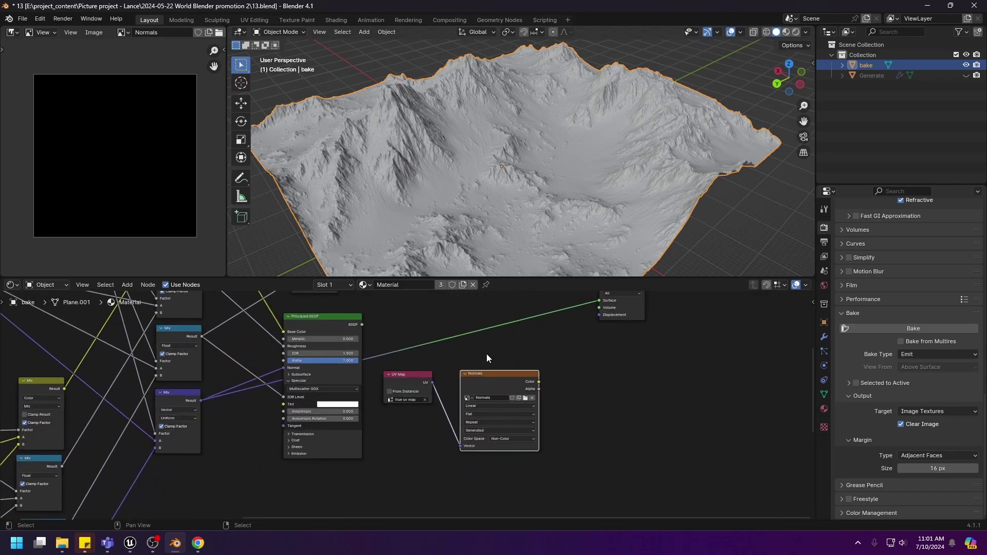
{"action": "scroll", "coordinate": [514, 393], "scroll_direction": "up", "scroll_amount": 1}
{"action": "scroll", "coordinate": [337, 404], "scroll_direction": "up", "scroll_amount": 2}
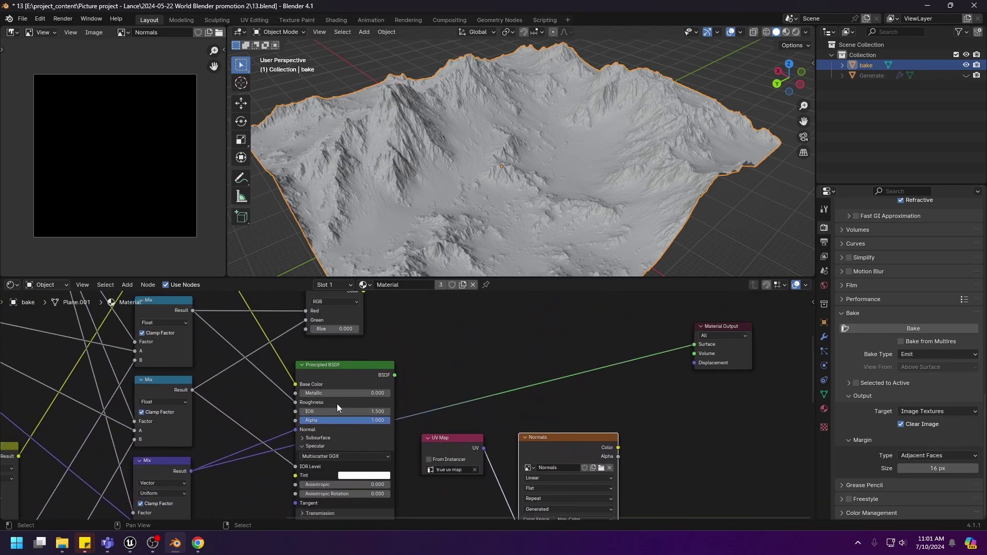
{"action": "left_click_drag", "start_coordinate": [561, 442], "coordinate": [543, 439]}
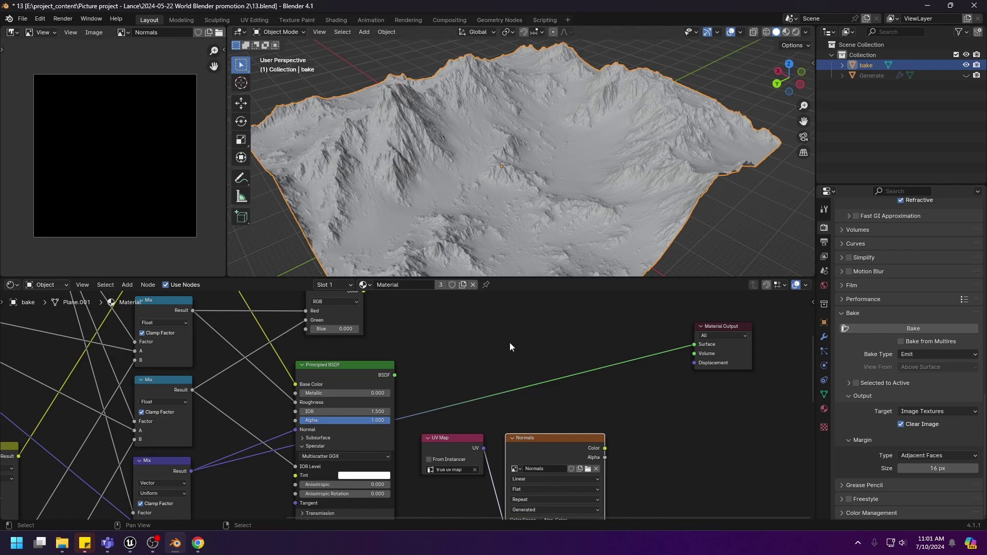
Bake the Emit pass into the Normals image and save it as Normals.png, an 8-bit RGB PNG, in the export folder
{"action": "middle_click_drag", "start_coordinate": [580, 429], "coordinate": [558, 394]}
{"action": "scroll", "coordinate": [537, 405], "scroll_direction": "up", "scroll_amount": 1}
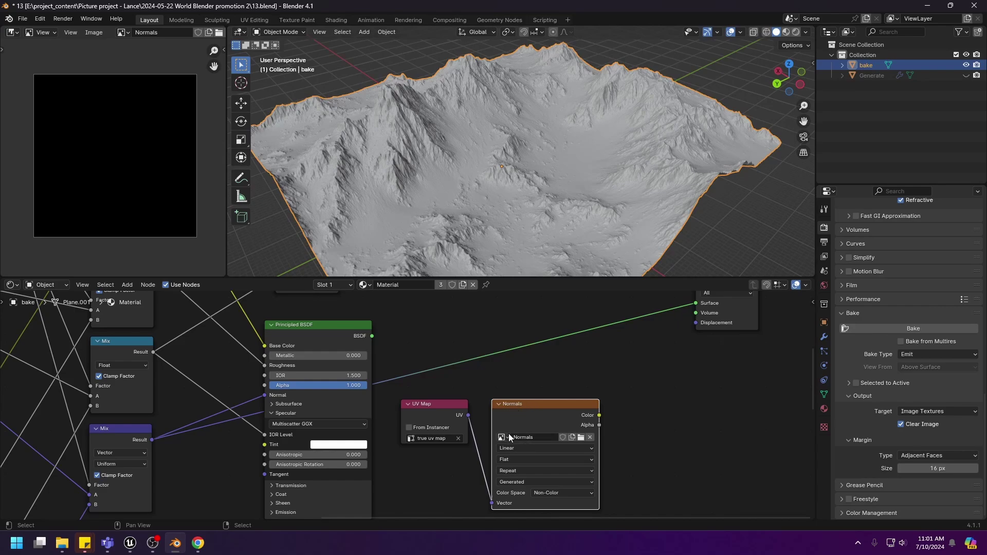
{"action": "left_click", "coordinate": [879, 327]}
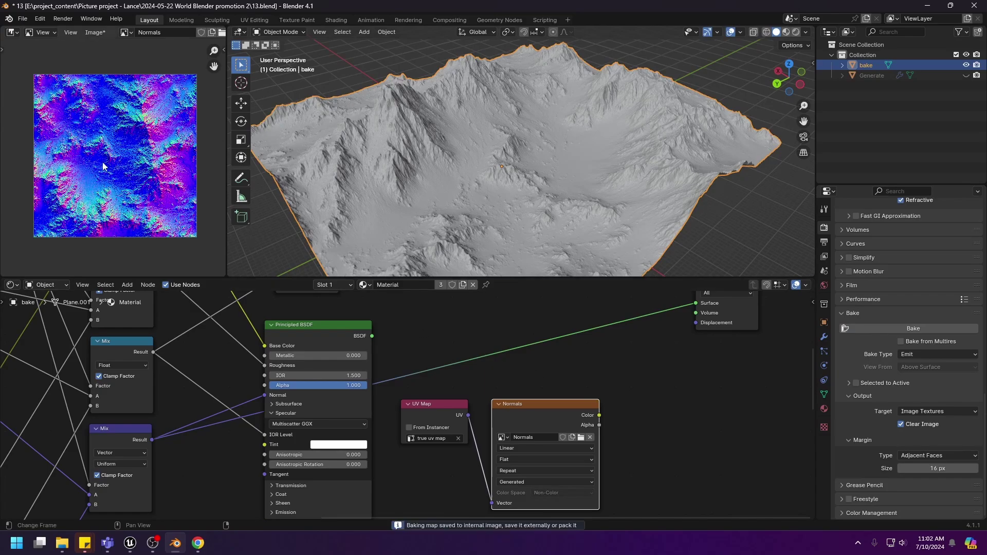
{"action": "key", "text": "shift+alt+s"}
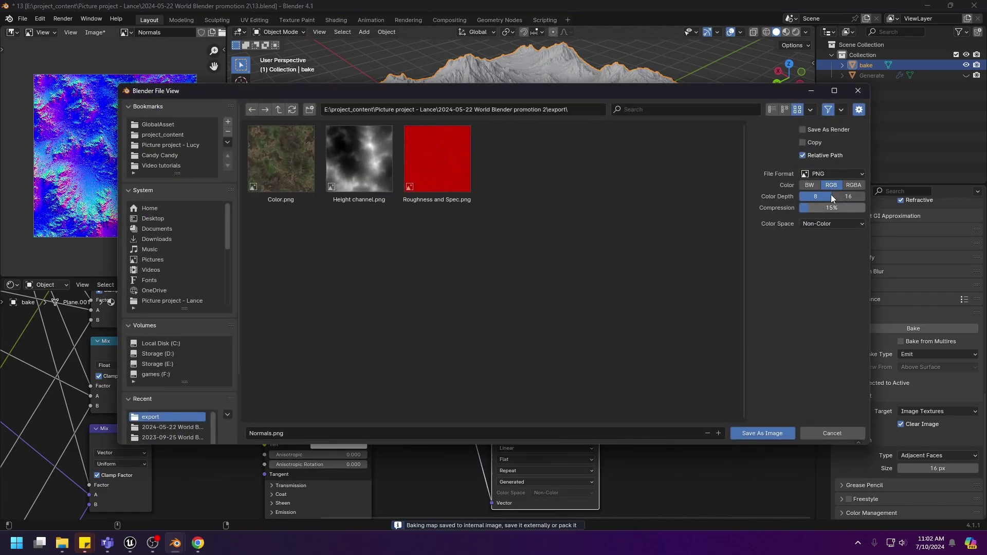
{"action": "left_click", "coordinate": [763, 433]}
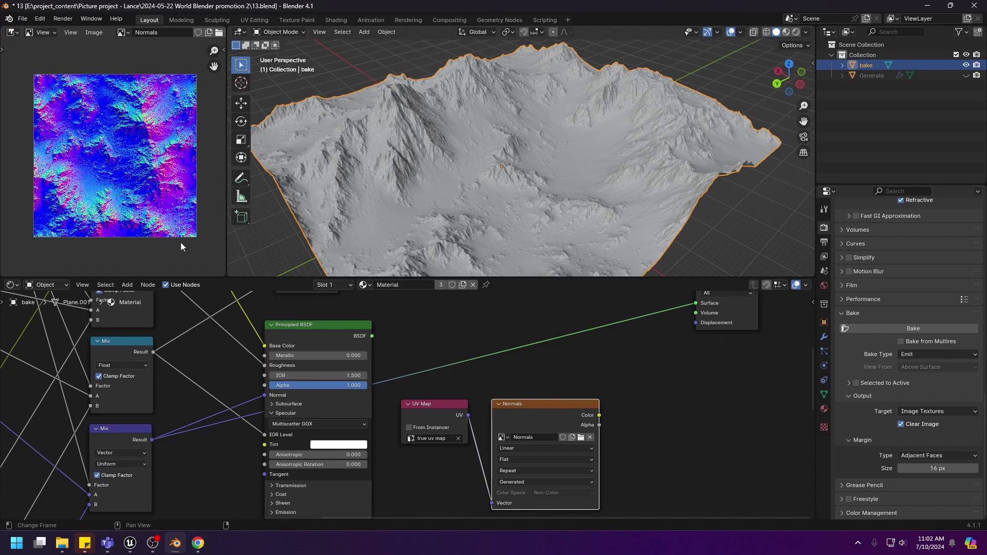
Switch to Unreal Engine and set the new landscape to import from file, choosing Height channel.png as the heightmap
{"action": "left_click", "coordinate": [131, 544]}
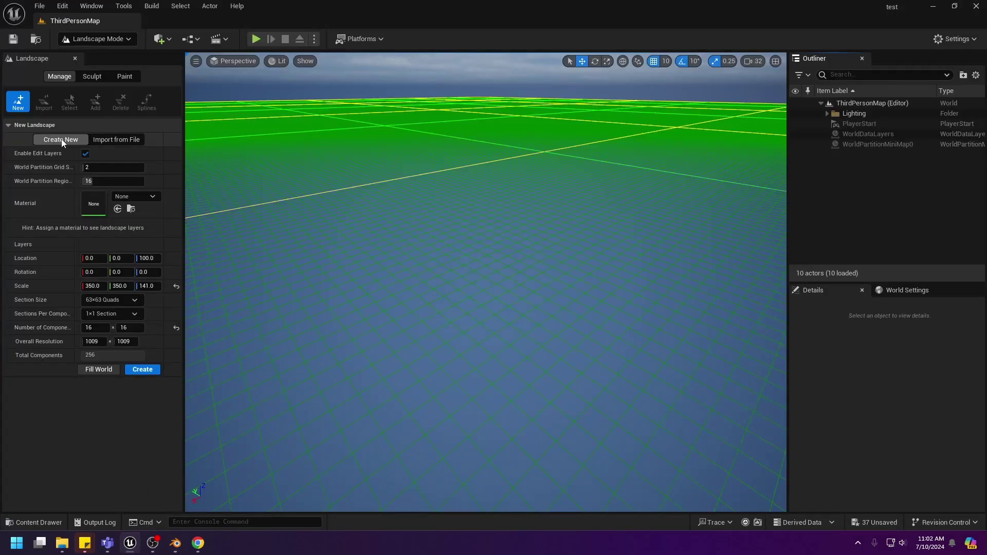
{"action": "left_click", "coordinate": [106, 137]}
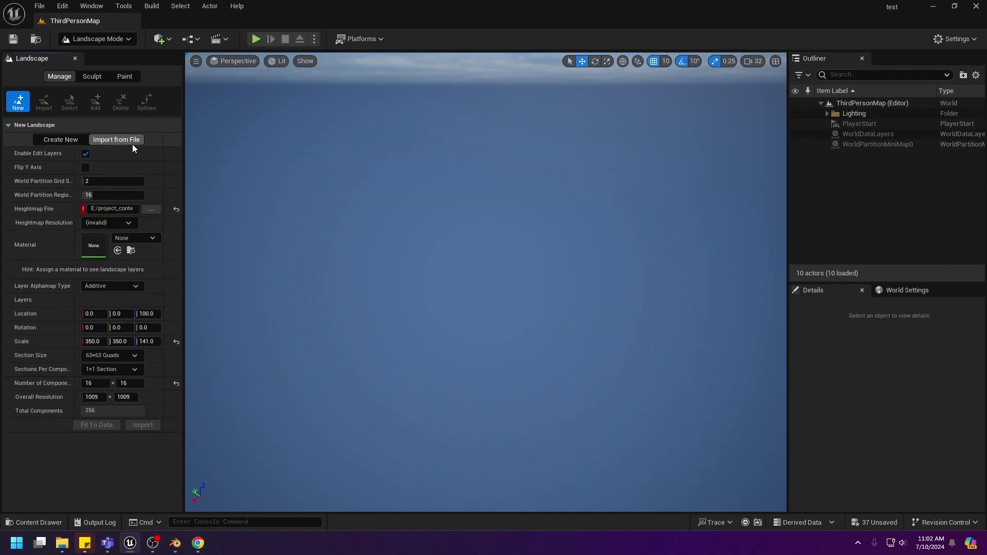
{"action": "left_click", "coordinate": [151, 210]}
{"action": "left_click", "coordinate": [234, 87]}
{"action": "left_click", "coordinate": [529, 261]}
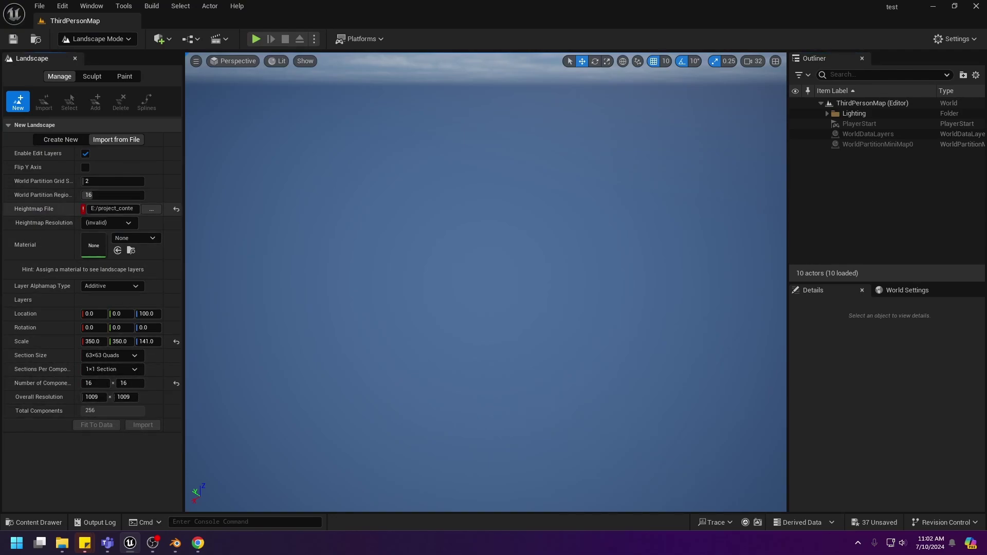
Clear the landscape's heightmap path and load Height channel.png from the export folder again
{"action": "mouse_move", "coordinate": [83, 210]}
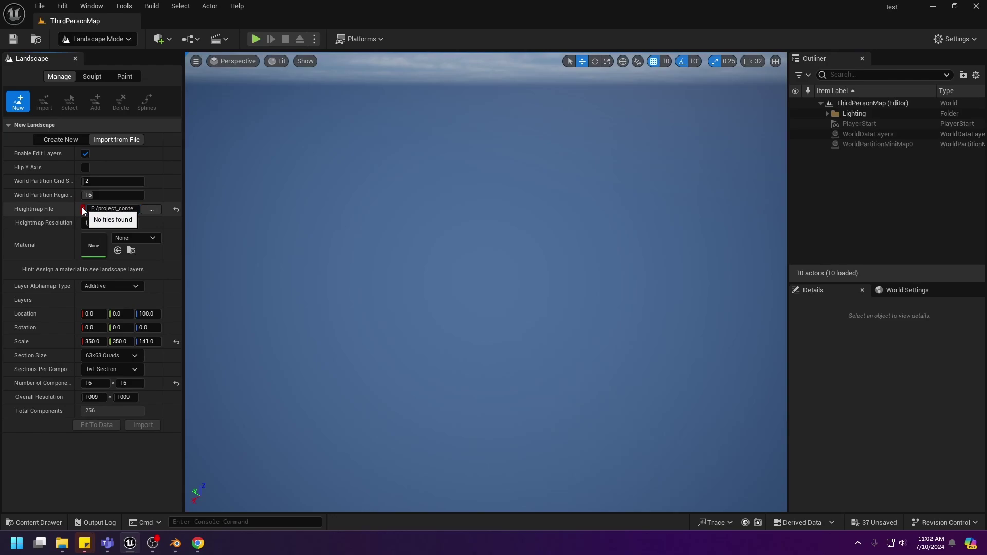
{"action": "left_click", "coordinate": [152, 210]}
{"action": "left_click", "coordinate": [247, 98]}
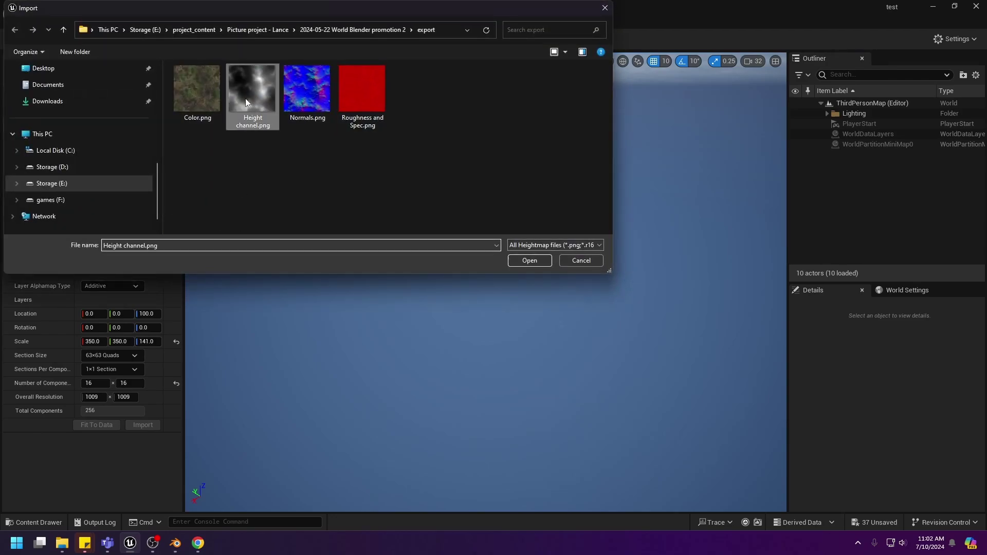
{"action": "left_click", "coordinate": [527, 261]}
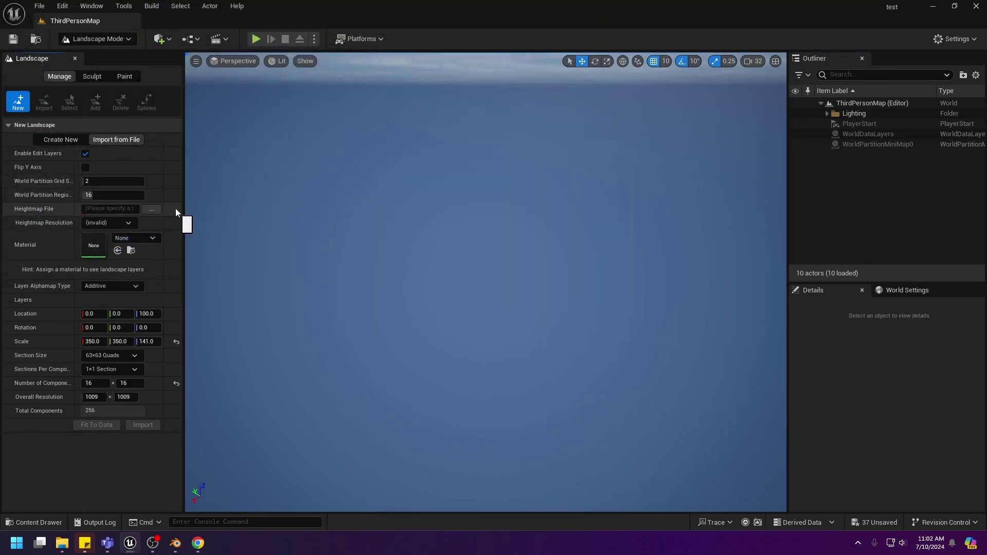
{"action": "left_click", "coordinate": [152, 210]}
{"action": "left_click", "coordinate": [242, 98]}
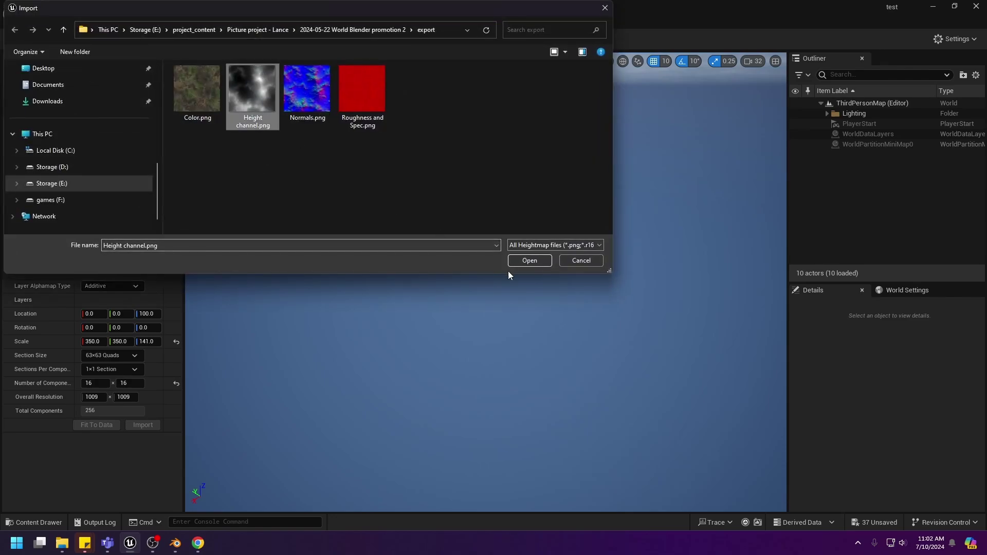
{"action": "left_click", "coordinate": [527, 260]}
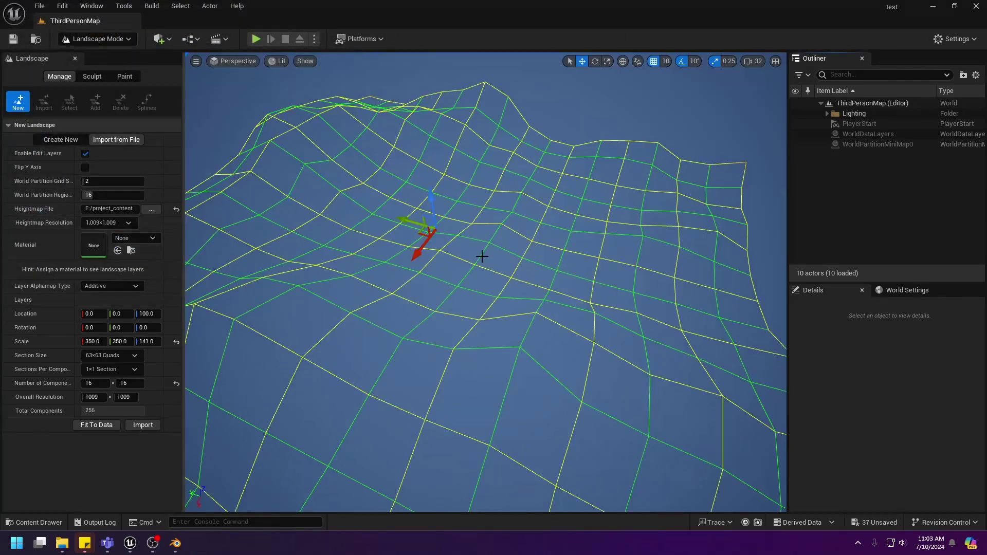
Compare the heightmap preview with the terrain in Blender, and import the heightmap as a landscape in Unreal Engine
{"action": "right_click_drag", "start_coordinate": [477, 261], "coordinate": [478, 260]}
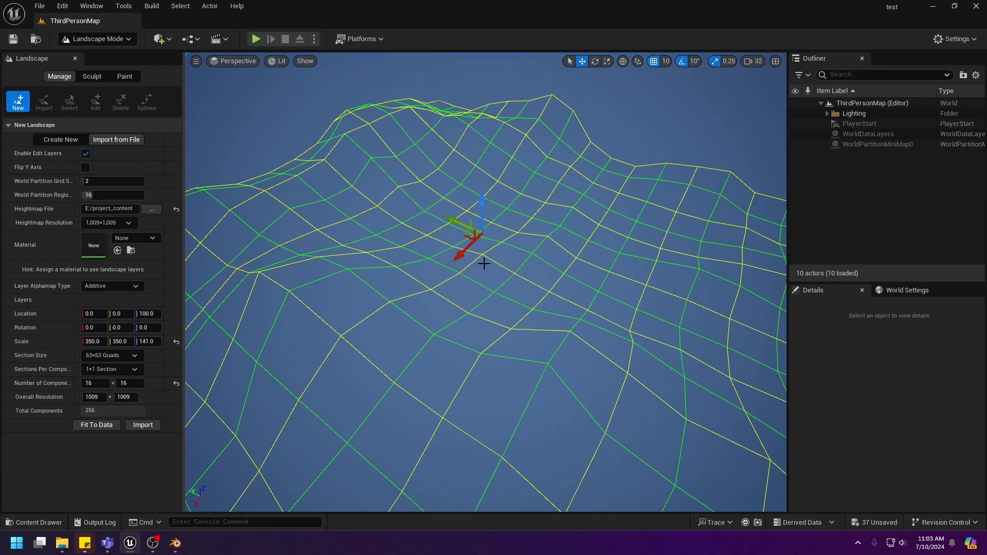
{"action": "right_click_drag", "start_coordinate": [613, 326], "coordinate": [625, 326]}
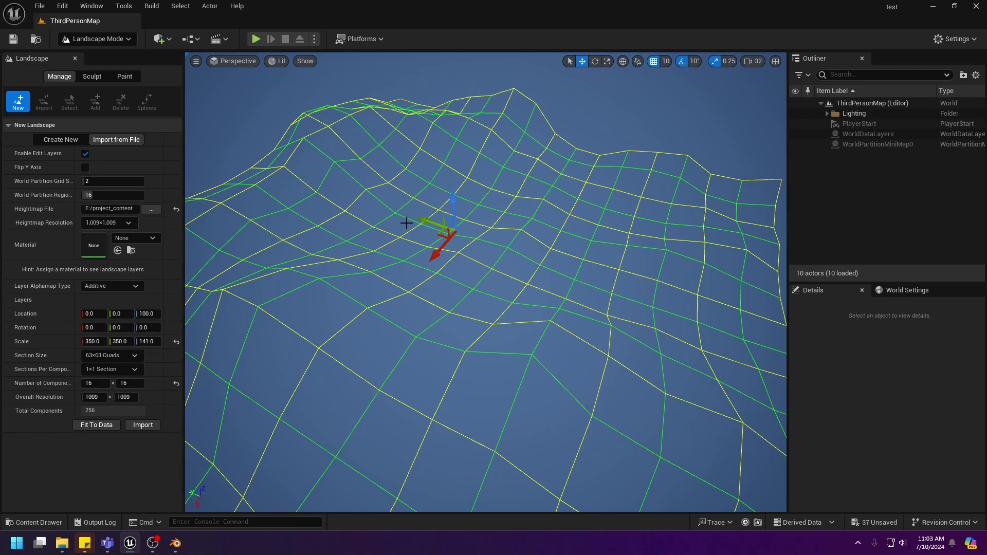
{"action": "key", "text": "alt+Tab"}
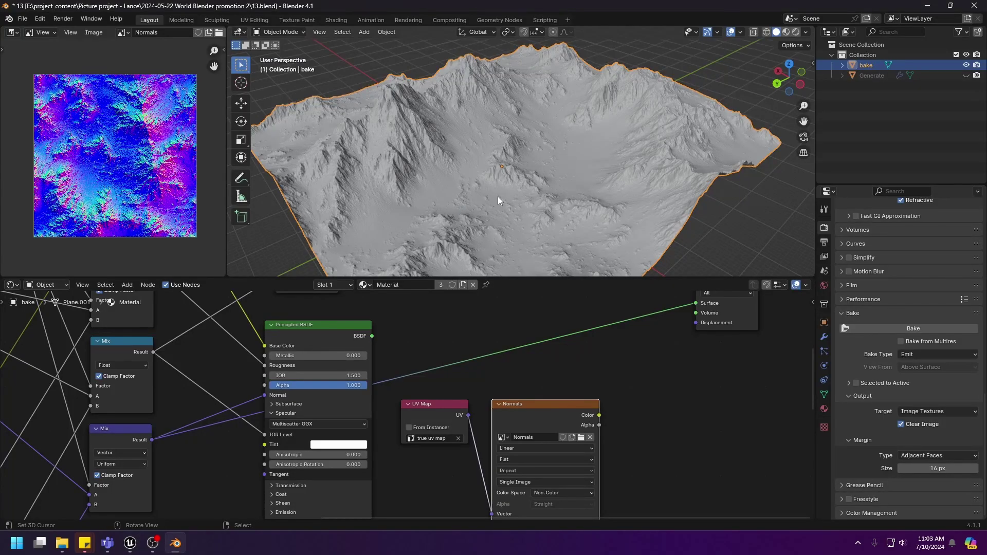
{"action": "key", "text": "alt+Tab"}
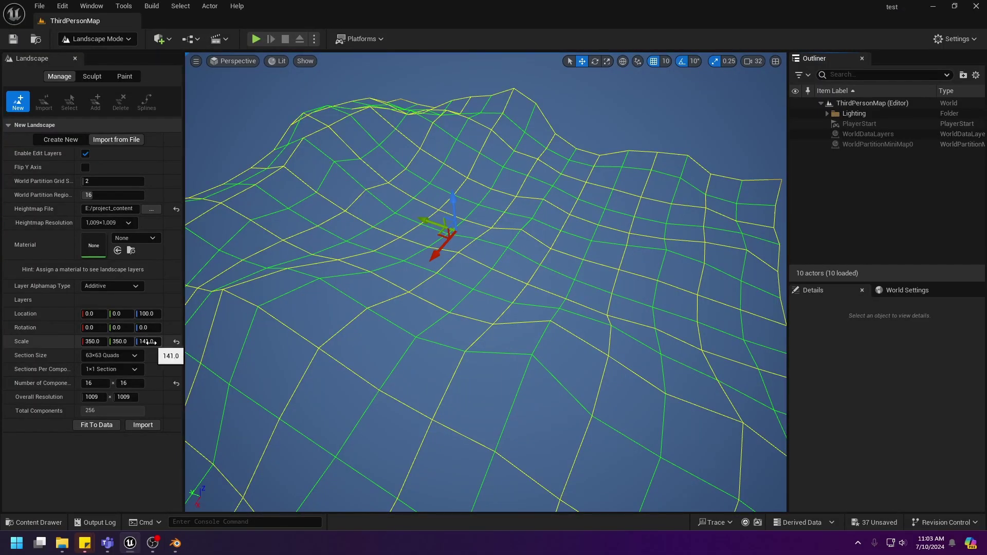
{"action": "right_click_drag", "start_coordinate": [467, 250], "coordinate": [242, 280]}
{"action": "right_click_drag", "start_coordinate": [619, 304], "coordinate": [766, 265]}
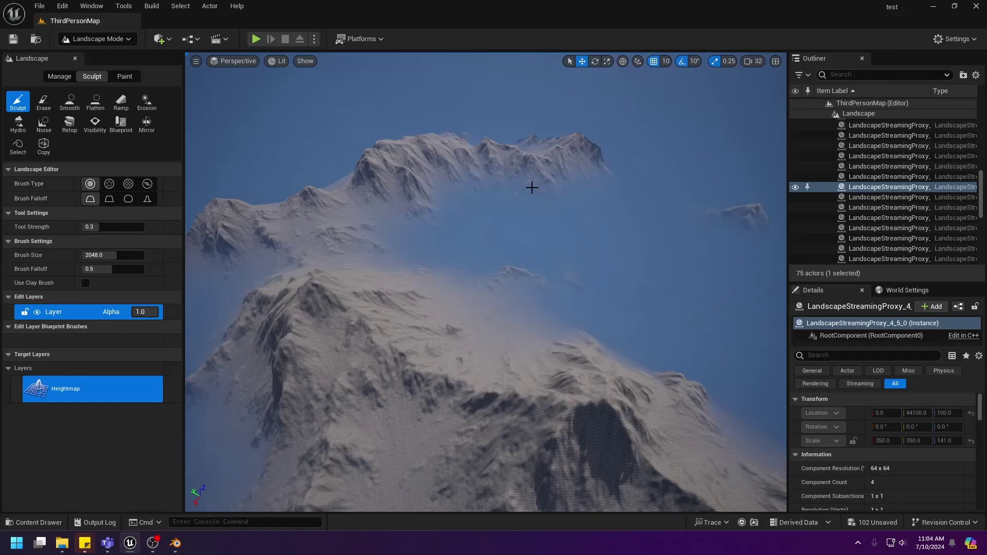
Select the parent Landscape actor in Selection Mode, raise it, and lower it partway back along Z
{"action": "scroll", "coordinate": [854, 172], "scroll_direction": "up", "scroll_amount": 5}
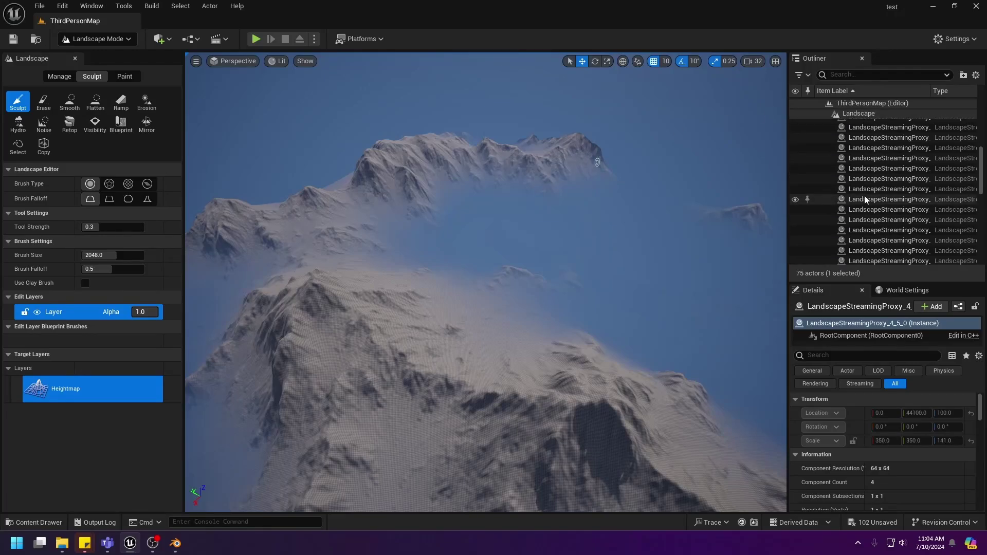
{"action": "scroll", "coordinate": [870, 199], "scroll_direction": "up", "scroll_amount": 3}
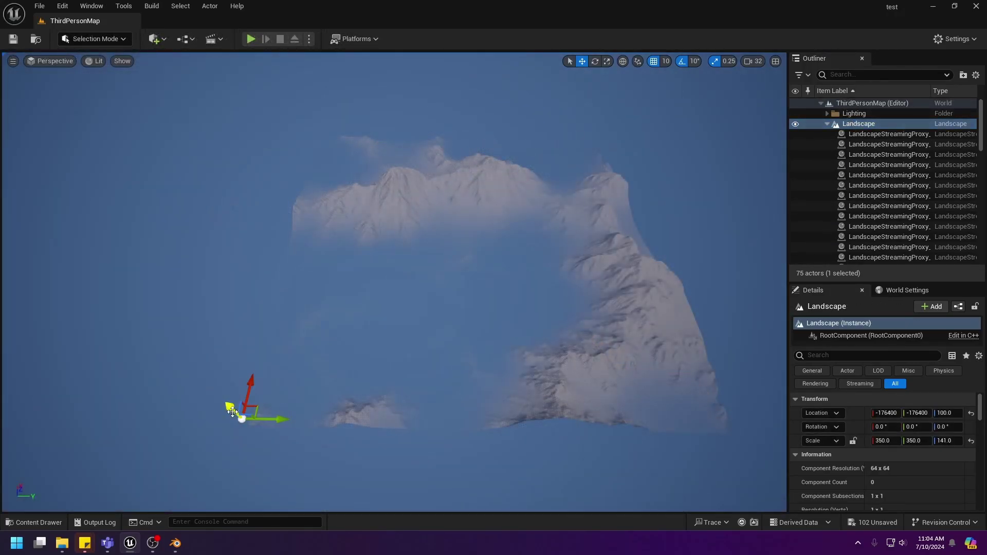
{"action": "left_click_drag", "start_coordinate": [232, 410], "coordinate": [233, 395]}
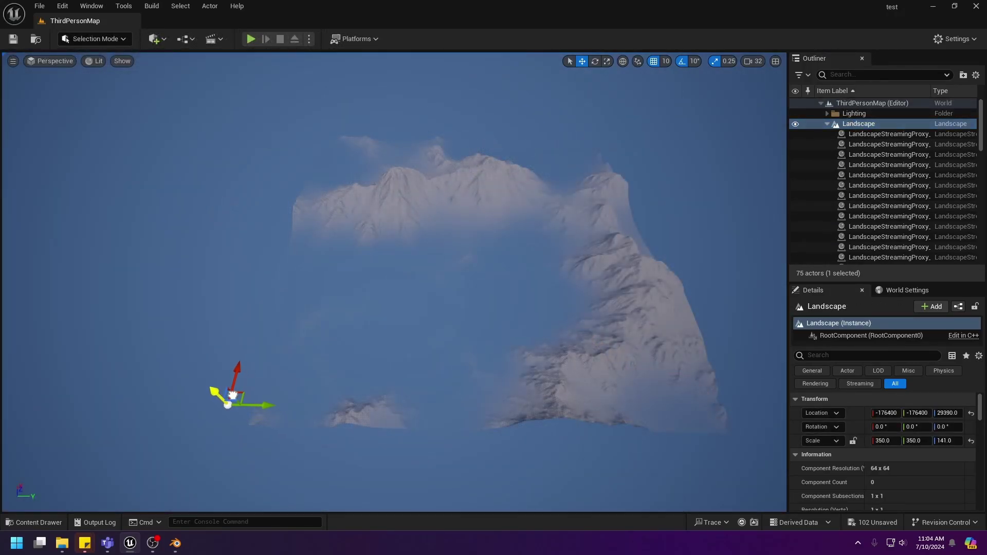
{"action": "right_click_drag", "start_coordinate": [458, 385], "coordinate": [458, 335]}
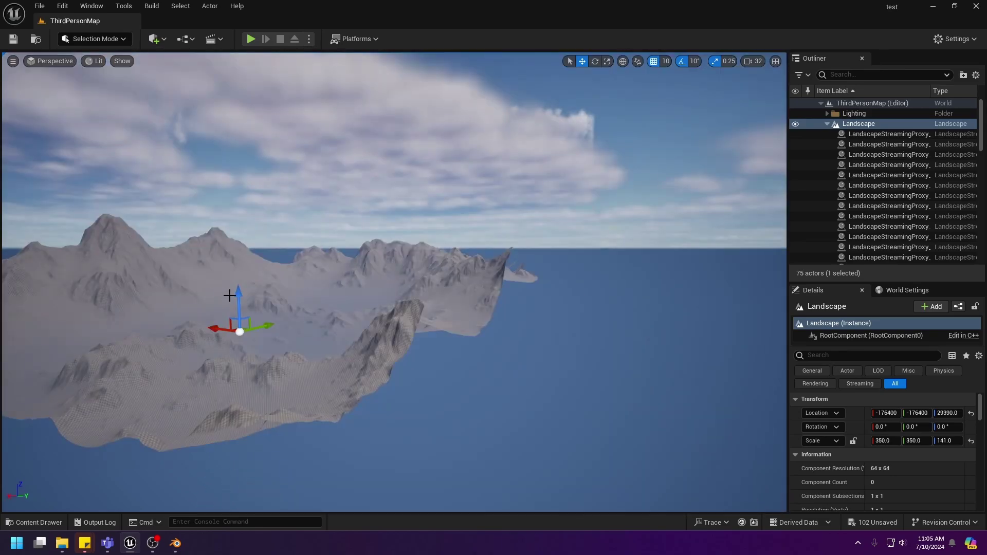
{"action": "left_click_drag", "start_coordinate": [237, 291], "coordinate": [241, 337]}
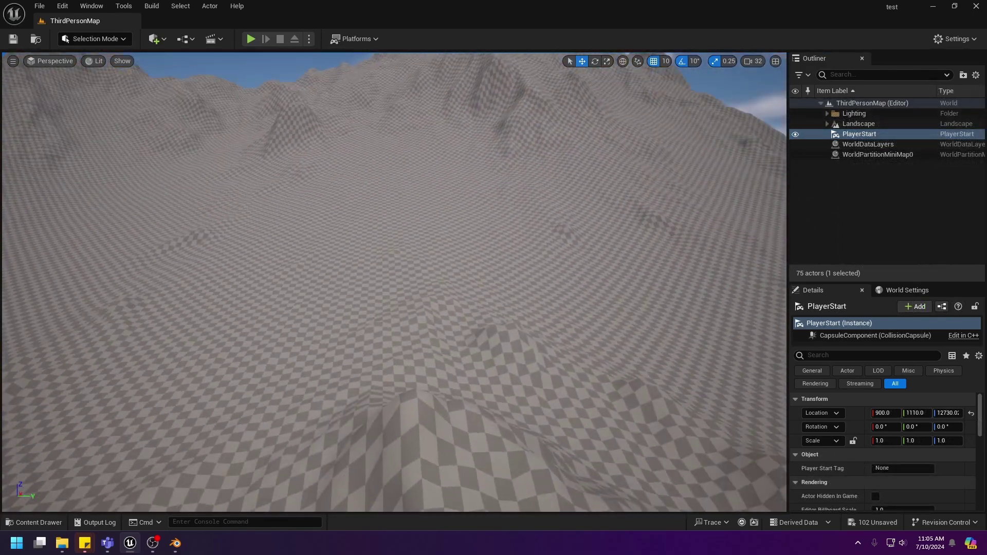
Focus on the PlayerStart actor and snap it down onto the landscape surface
{"action": "key", "text": "f"}
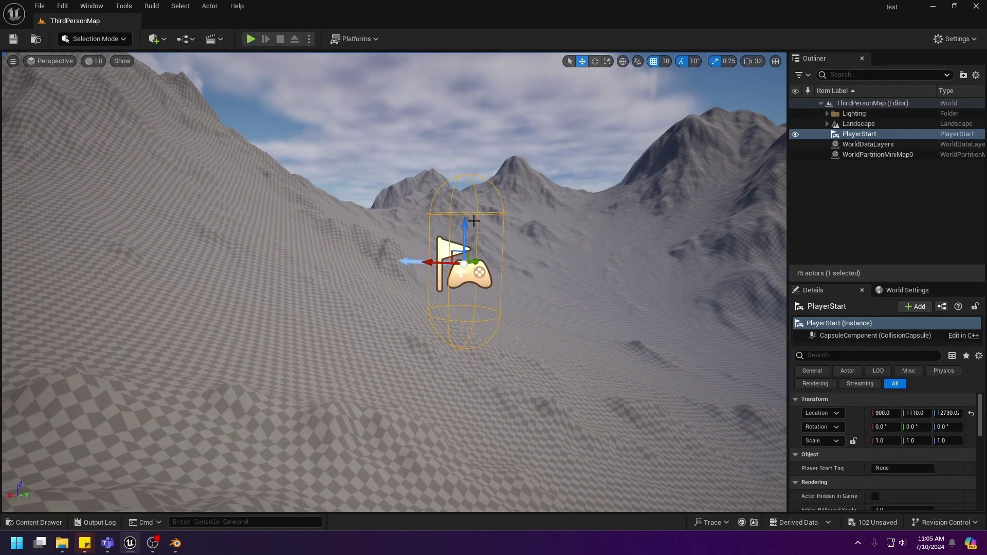
{"action": "key", "text": "End"}
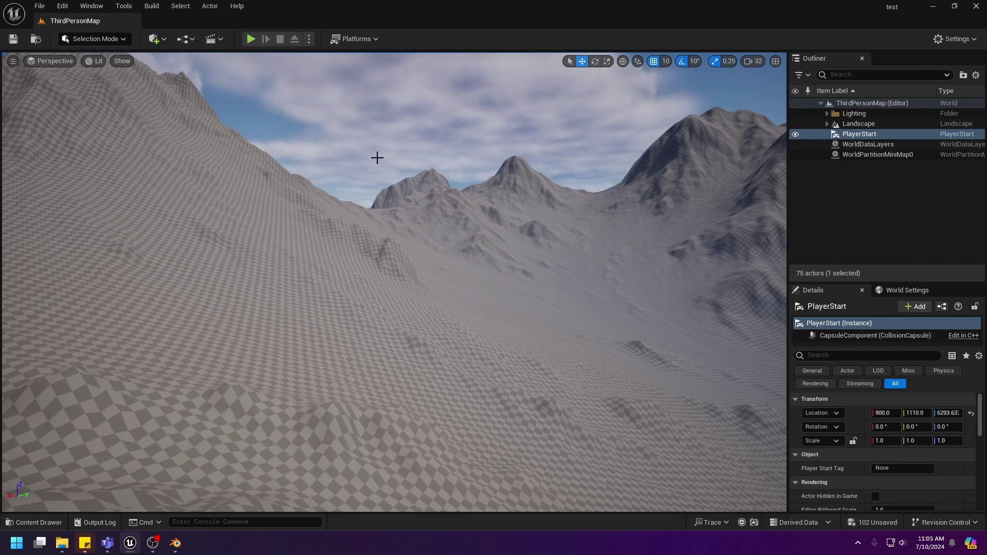
{"action": "double_click", "coordinate": [839, 135]}
{"action": "key", "text": "d"}
{"action": "right_click_drag", "start_coordinate": [564, 244], "coordinate": [427, 226]}
{"action": "key", "text": "a"}
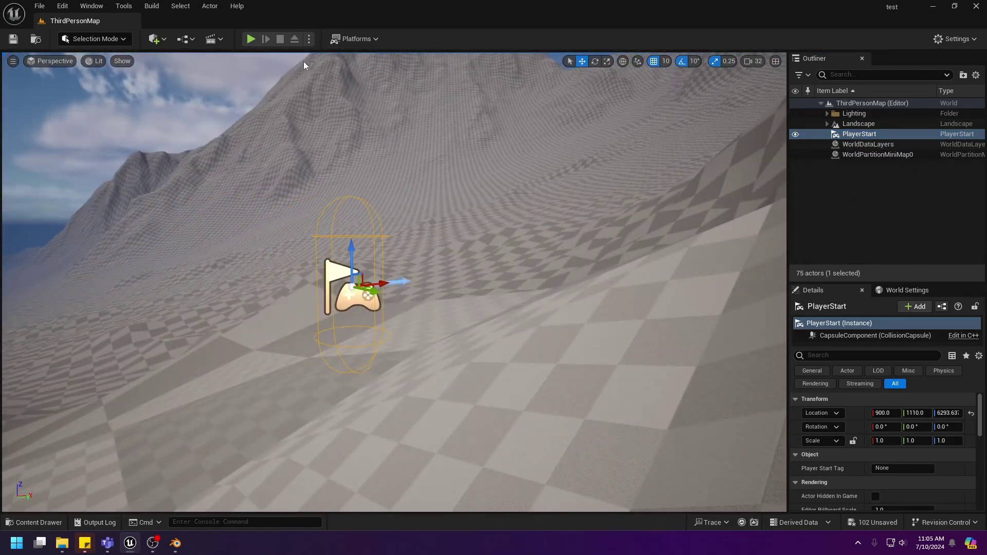
Play the level and run the third-person character across the landscape to check its scale
{"action": "left_click", "coordinate": [251, 39]}
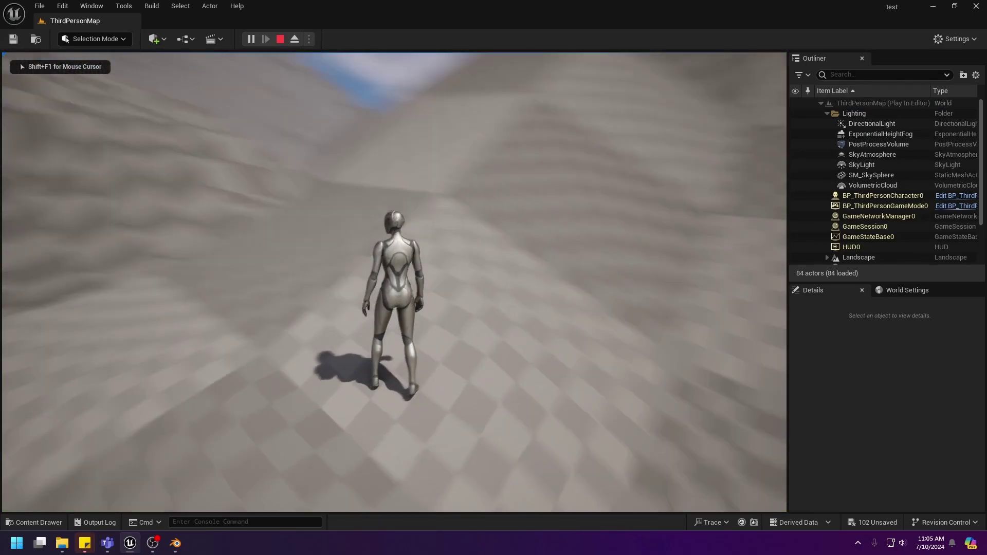
{"action": "key", "text": "w"}
{"action": "key", "text": "w"}
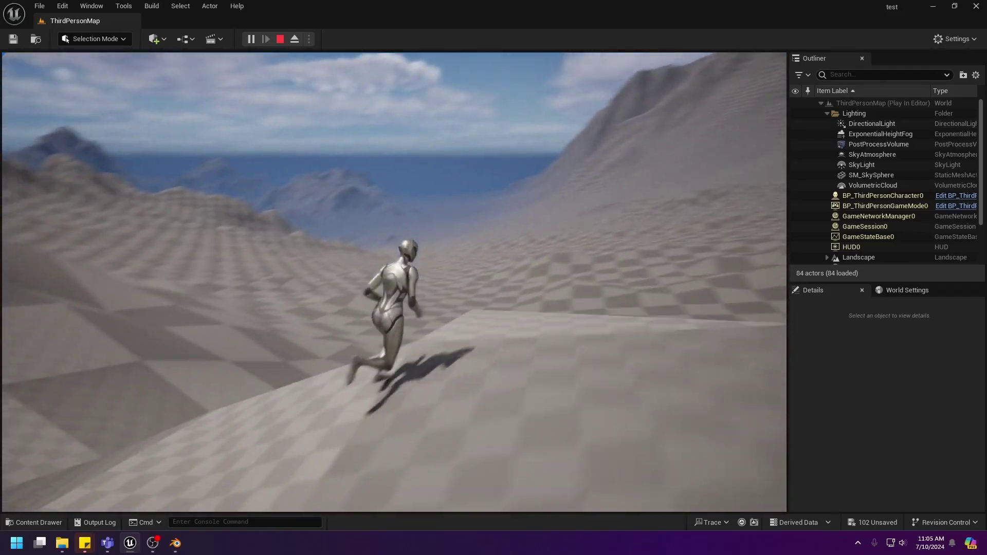
{"action": "key", "text": "w"}
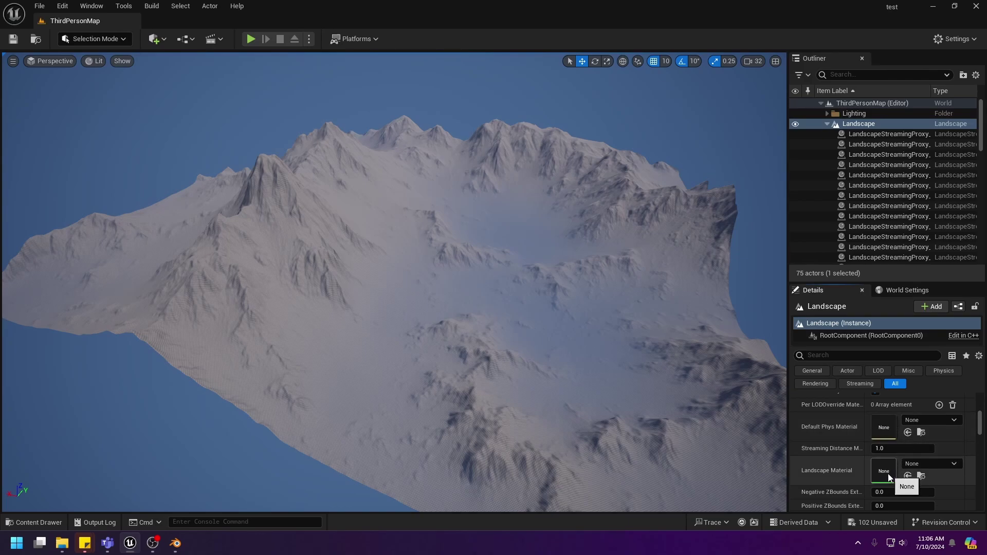
Create a material named LandMat in the Content folder and assign it as the Landscape's material
{"action": "key", "text": "ctrl+space"}
{"action": "right_click", "coordinate": [366, 452]}
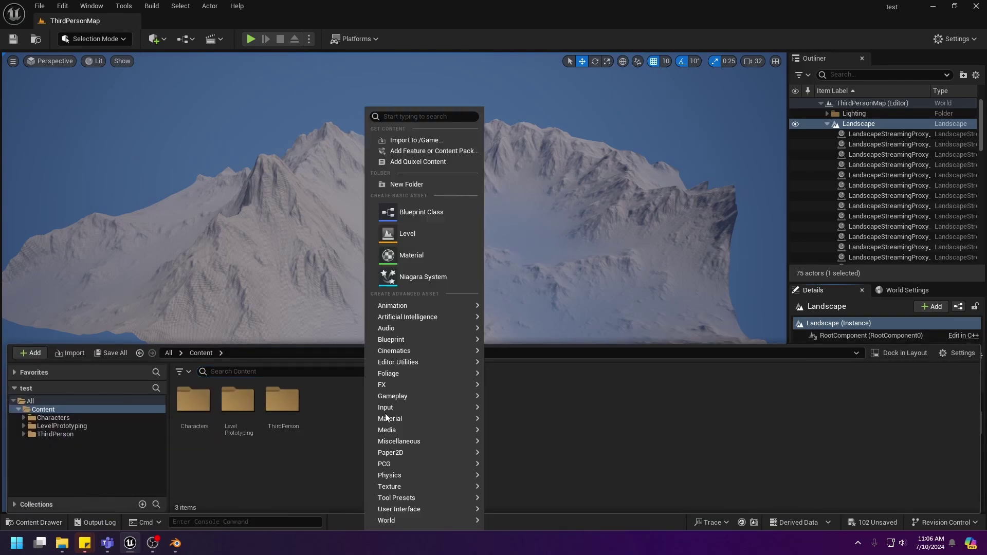
{"action": "mouse_move", "coordinate": [407, 419]}
{"action": "left_click", "coordinate": [519, 280]}
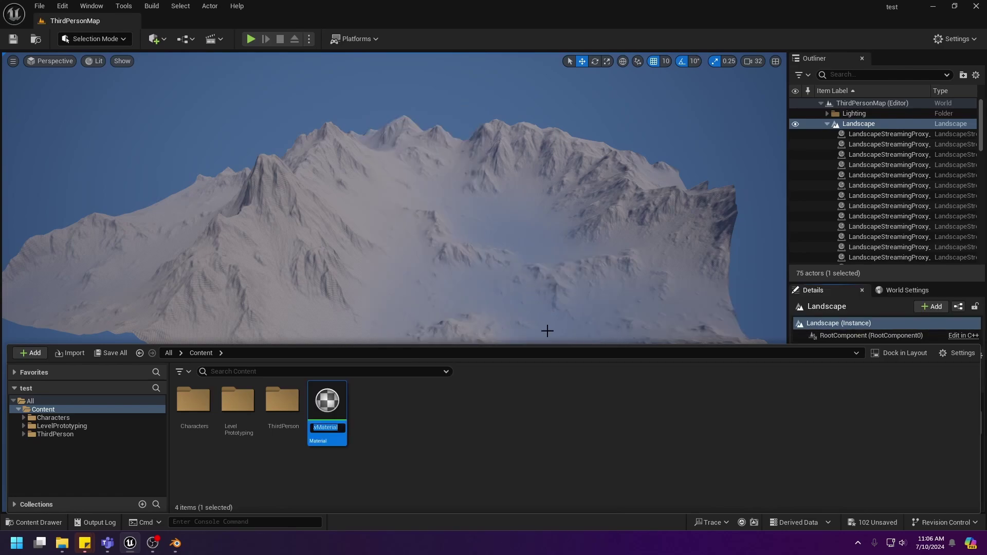
{"action": "left_click", "coordinate": [886, 123]}
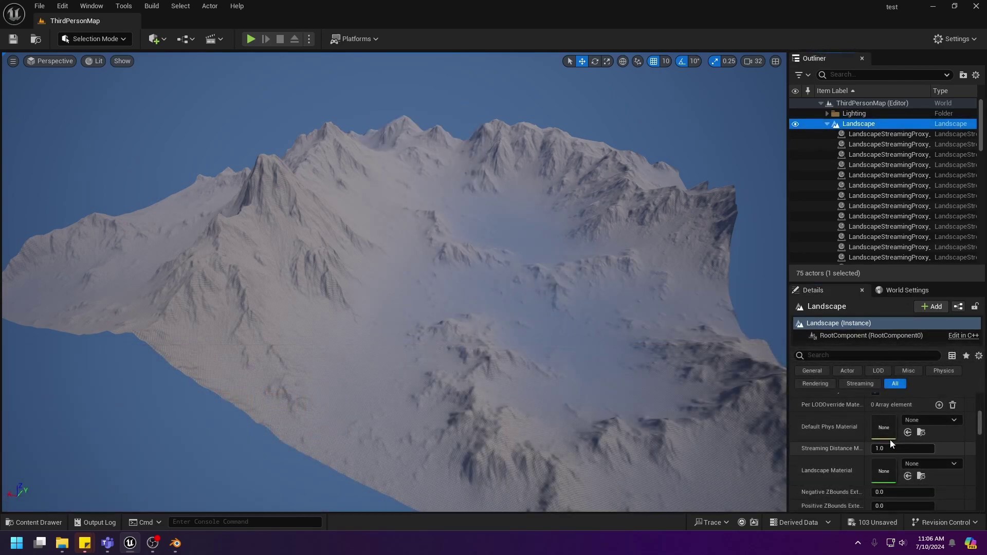
{"action": "left_click", "coordinate": [924, 465]}
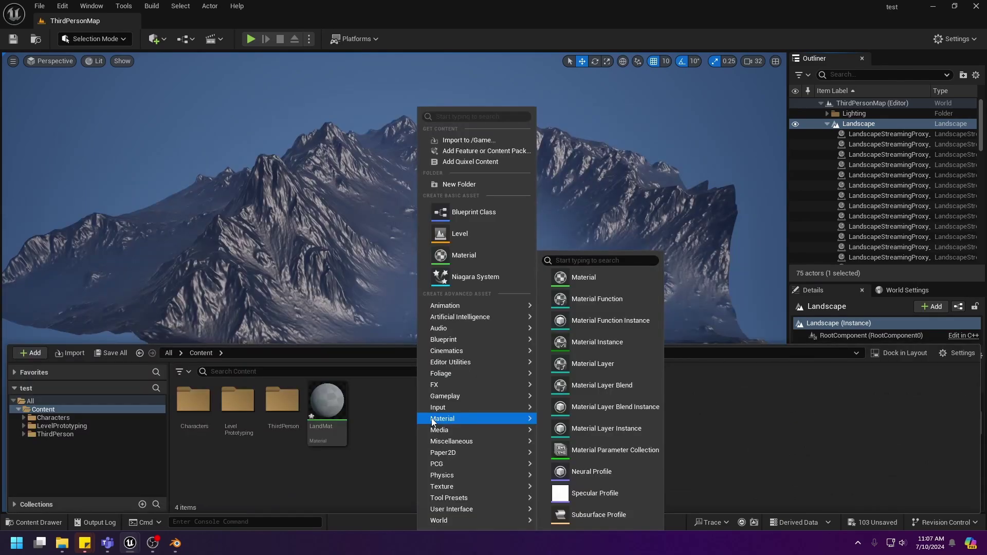
Import Color.png, Normals.png and Roughness and Spec.png from the promotion project's export folder into the Content folder
{"action": "left_click", "coordinate": [459, 138]}
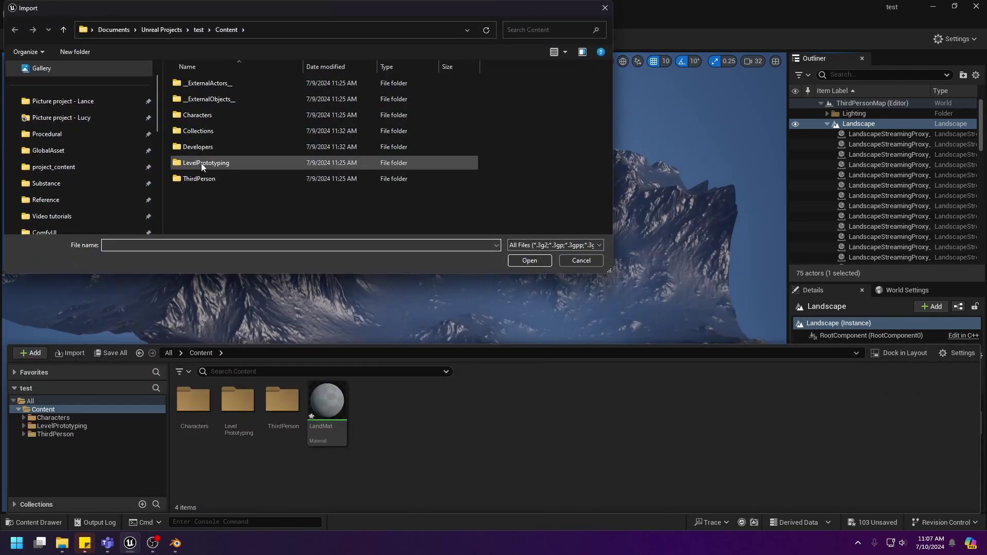
{"action": "scroll", "coordinate": [63, 196], "scroll_direction": "down", "scroll_amount": 5}
{"action": "scroll", "coordinate": [87, 129], "scroll_direction": "up", "scroll_amount": 2}
{"action": "left_click", "coordinate": [100, 139]}
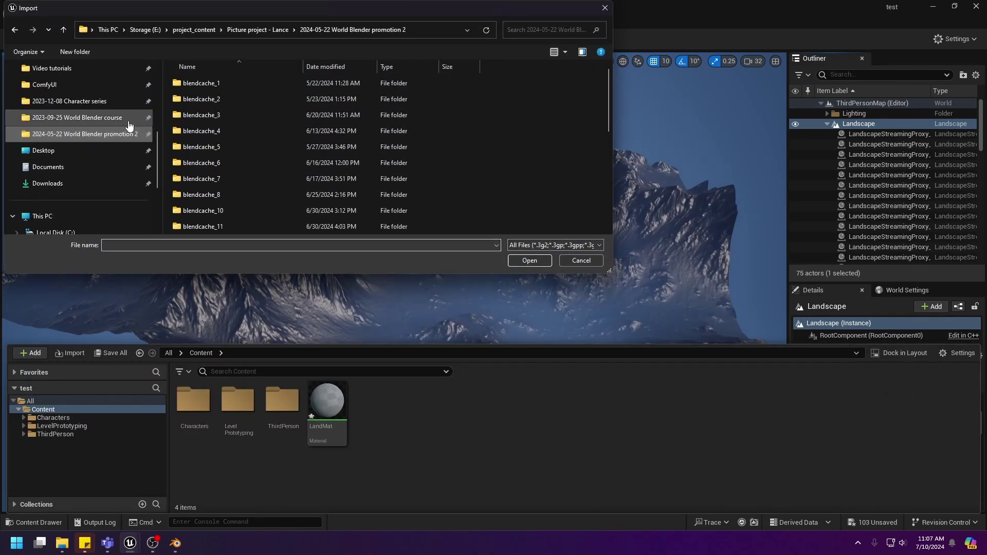
{"action": "scroll", "coordinate": [218, 196], "scroll_direction": "down", "scroll_amount": 3}
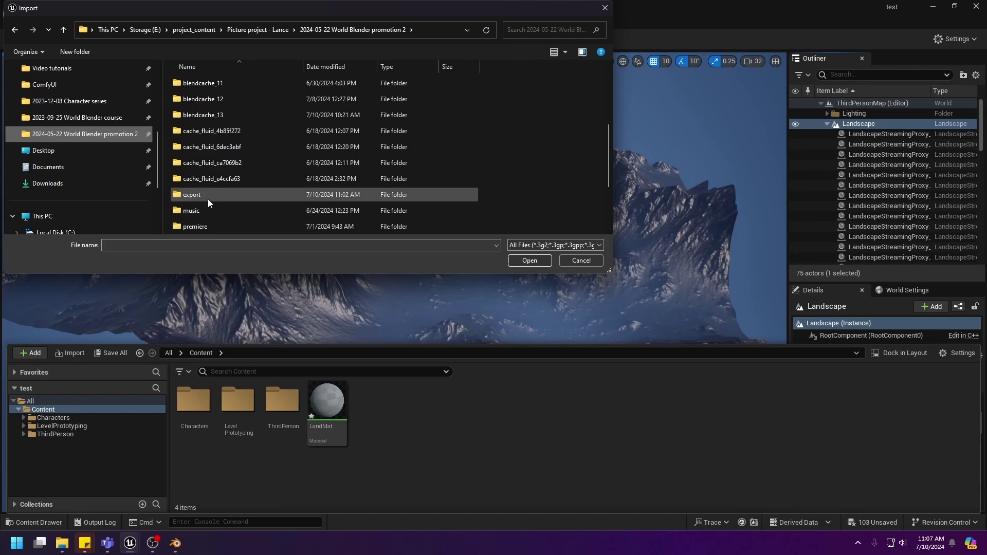
{"action": "double_click", "coordinate": [208, 197]}
{"action": "left_click", "coordinate": [198, 105]}
{"action": "left_click", "coordinate": [239, 104], "text": "ctrl"}
{"action": "left_click", "coordinate": [196, 90]}
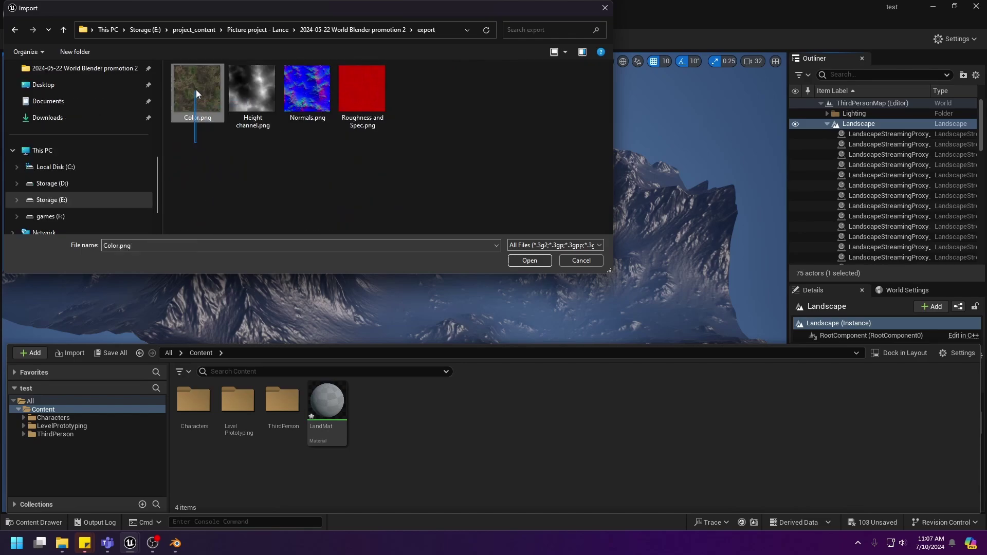
{"action": "left_click", "coordinate": [335, 80], "text": "ctrl"}
{"action": "left_click", "coordinate": [367, 87], "text": "ctrl"}
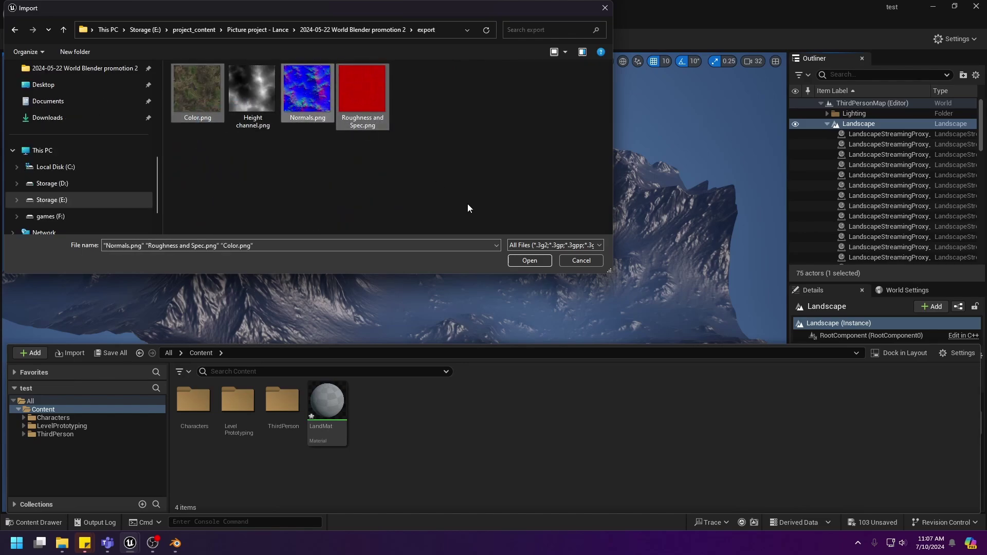
{"action": "left_click", "coordinate": [520, 261]}
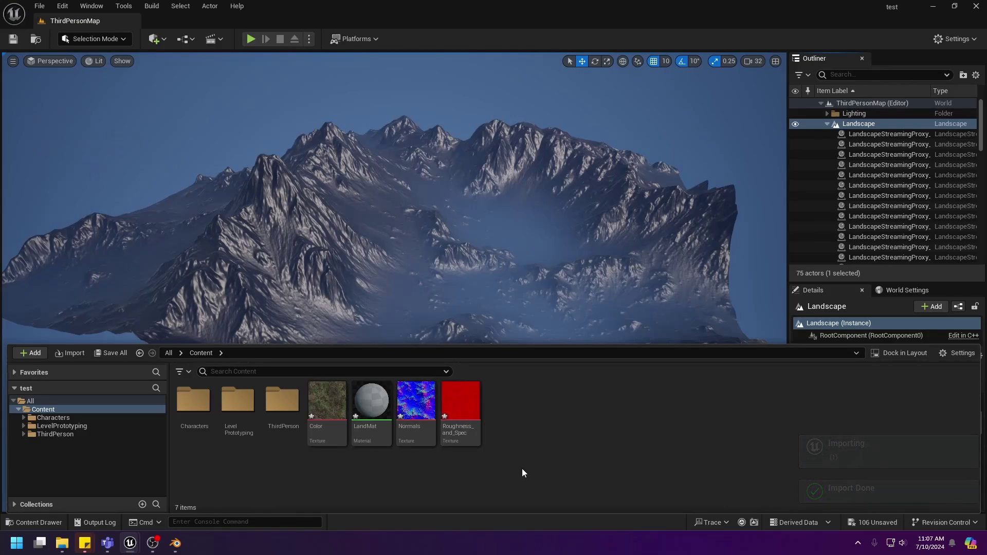
Save the Color, Normals and Roughness_and_Spec textures together with the LandMat material
{"action": "left_click", "coordinate": [325, 402]}
{"action": "left_click", "coordinate": [471, 413], "text": "shift"}
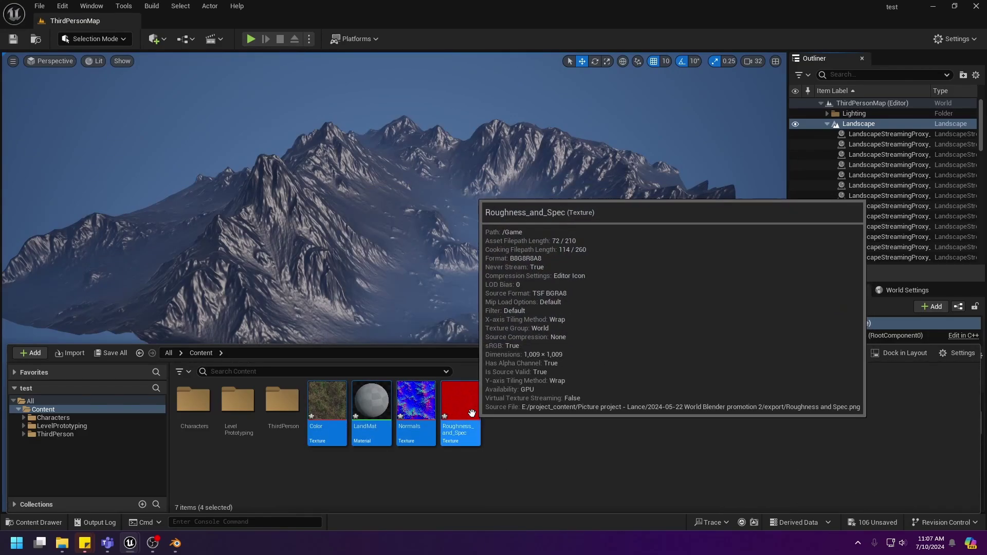
{"action": "left_click", "coordinate": [567, 448]}
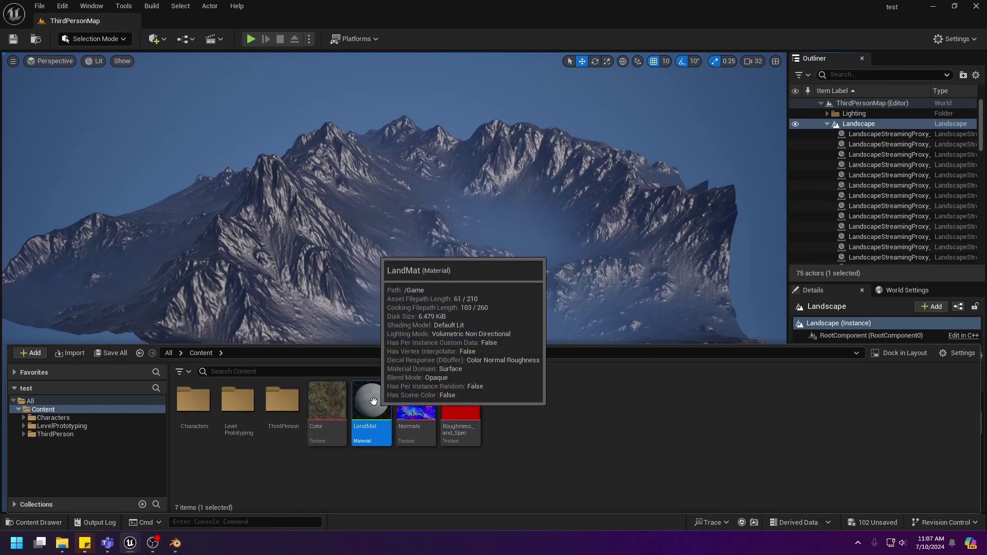
Open the LandMat material, add the Color texture to its graph and connect its RGB output to Base Color
{"action": "double_click", "coordinate": [371, 401]}
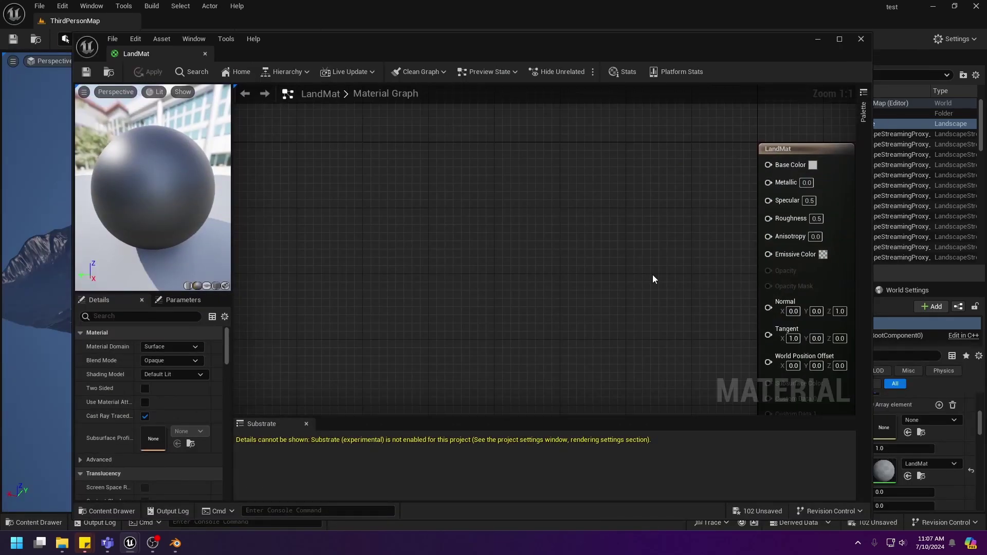
{"action": "right_click_drag", "start_coordinate": [653, 276], "coordinate": [547, 324]}
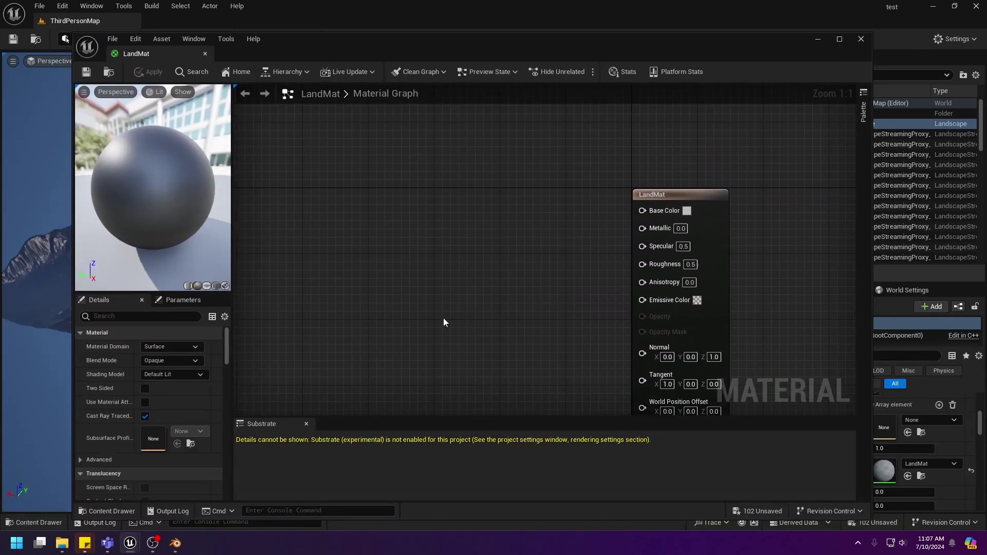
{"action": "left_click", "coordinate": [106, 512]}
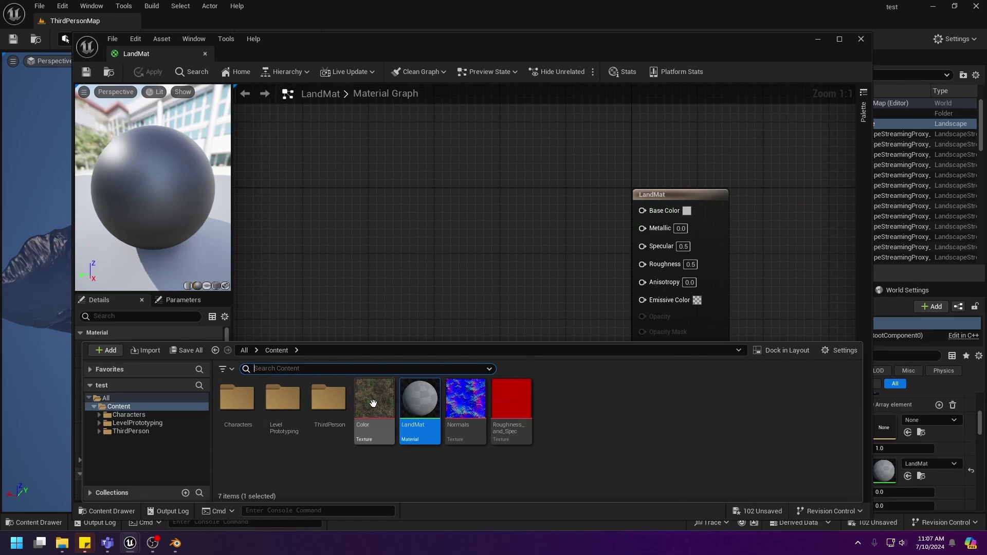
{"action": "left_click_drag", "start_coordinate": [373, 403], "coordinate": [375, 225]}
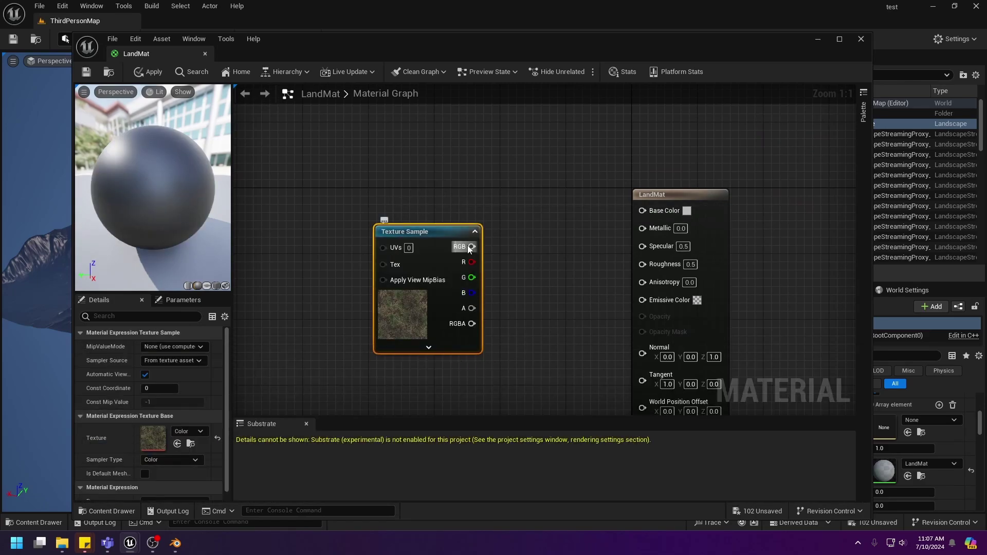
{"action": "left_click_drag", "start_coordinate": [472, 247], "coordinate": [643, 211]}
{"action": "left_click_drag", "start_coordinate": [421, 226], "coordinate": [399, 181]}
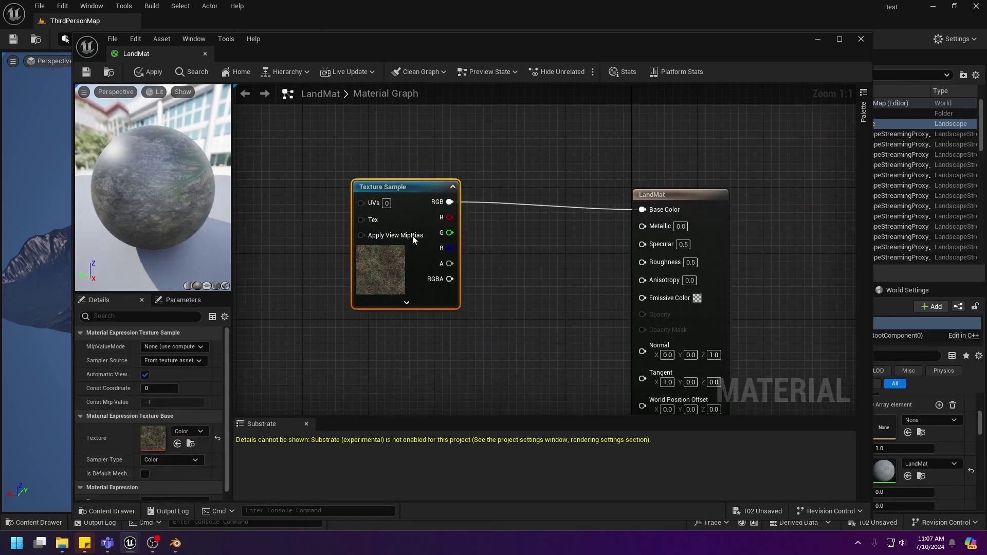
Add the Normals texture below the Color sample and connect its RGB output to the material's Normal input
{"action": "left_click", "coordinate": [112, 511]}
{"action": "left_click_drag", "start_coordinate": [467, 403], "coordinate": [510, 283]}
{"action": "right_click_drag", "start_coordinate": [427, 368], "coordinate": [436, 160]}
{"action": "right_click_drag", "start_coordinate": [478, 239], "coordinate": [436, 324]}
{"action": "left_click_drag", "start_coordinate": [512, 177], "coordinate": [397, 335]}
{"action": "right_click_drag", "start_coordinate": [531, 337], "coordinate": [486, 370]}
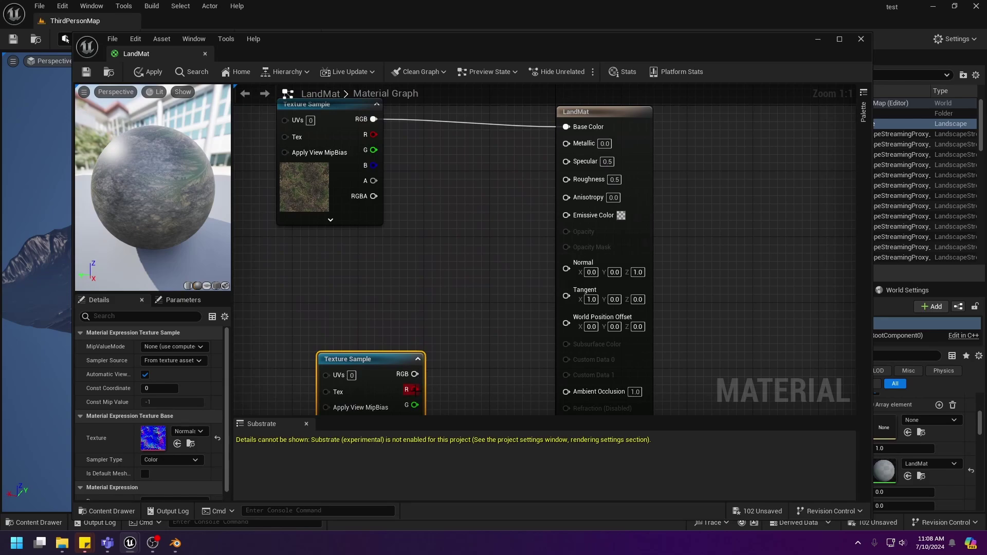
{"action": "left_click_drag", "start_coordinate": [415, 374], "coordinate": [561, 275]}
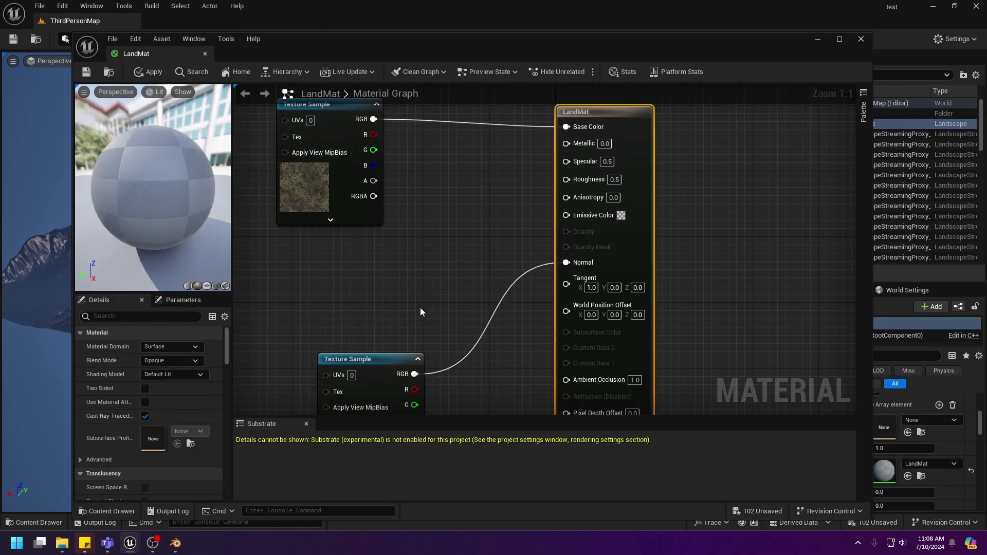
{"action": "left_click_drag", "start_coordinate": [380, 360], "coordinate": [388, 368]}
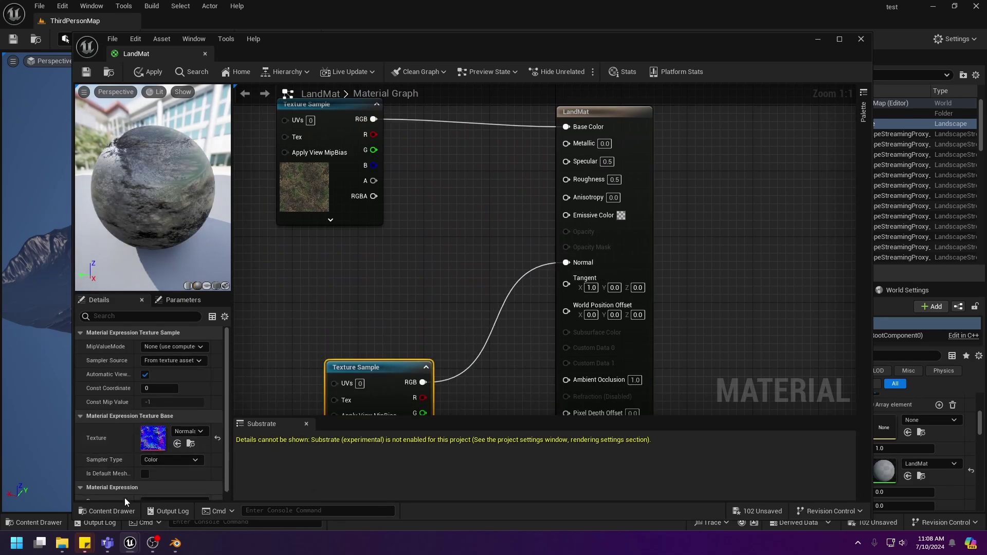
Add the Roughness_and_Spec texture and connect its R channel to Roughness and its G channel to Specular
{"action": "left_click", "coordinate": [115, 511]}
{"action": "left_click_drag", "start_coordinate": [510, 407], "coordinate": [275, 256]}
{"action": "right_click_drag", "start_coordinate": [401, 296], "coordinate": [486, 295]}
{"action": "left_click_drag", "start_coordinate": [415, 263], "coordinate": [642, 181]}
{"action": "mouse_move", "coordinate": [402, 288]}
{"action": "left_mouse_down"}
{"action": "mouse_move", "coordinate": [414, 307]}
{"action": "mouse_move", "coordinate": [651, 161]}
{"action": "left_mouse_up"}
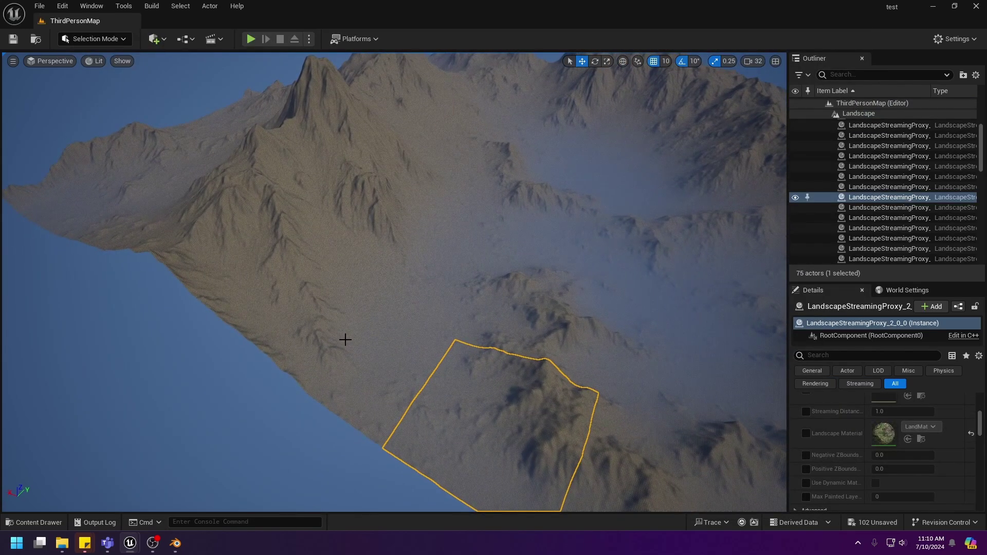
Inspect the texture tiling on the landscape up close and add a LandscapeLayerCoords node to the LandMat graph
{"action": "key", "text": "w"}
{"action": "right_click_drag", "start_coordinate": [345, 339], "coordinate": [150, 462]}
{"action": "key", "text": "w"}
{"action": "key", "text": "s"}
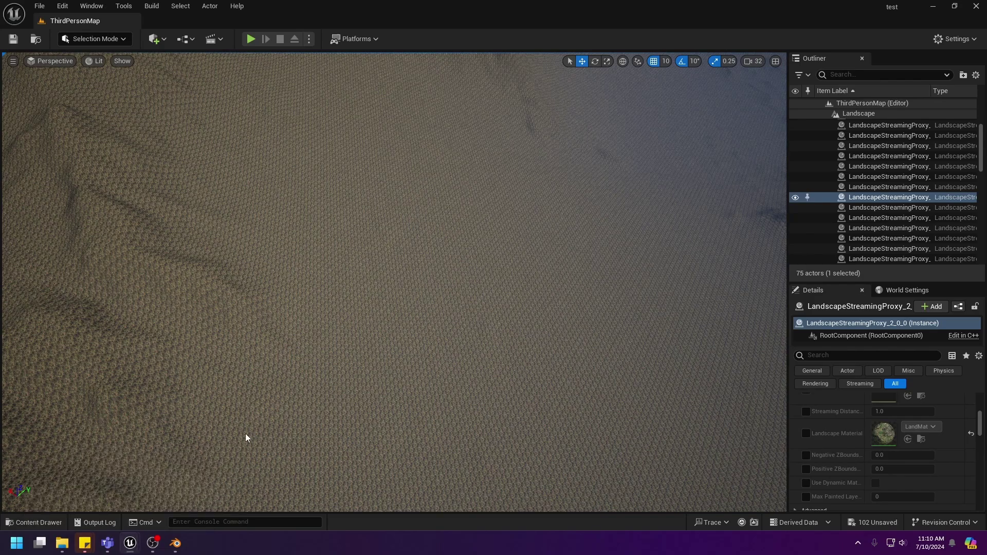
{"action": "mouse_move", "coordinate": [132, 543]}
{"action": "left_click", "coordinate": [185, 491]}
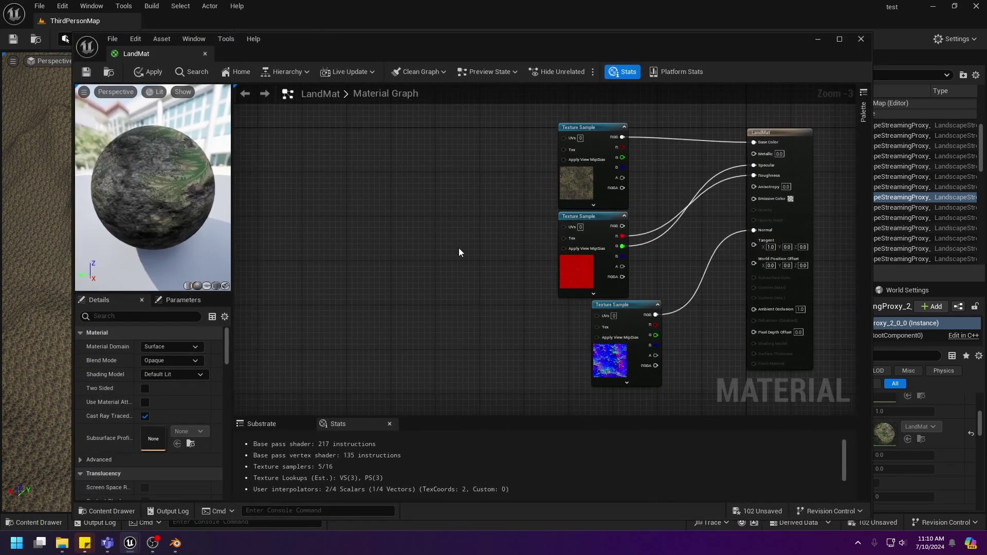
{"action": "right_click_drag", "start_coordinate": [459, 252], "coordinate": [581, 288]}
{"action": "right_click", "coordinate": [466, 192]}
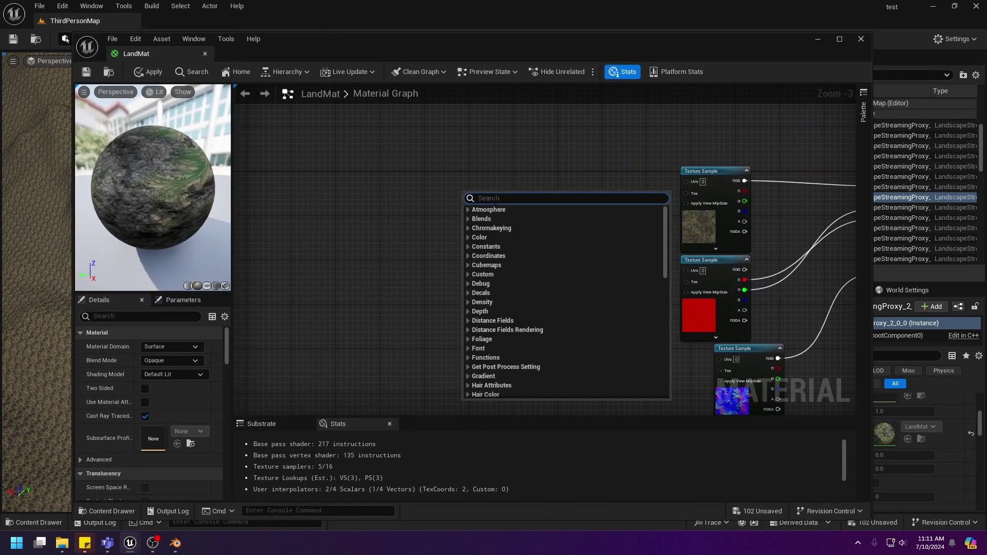
{"action": "type", "text": "landscape"}
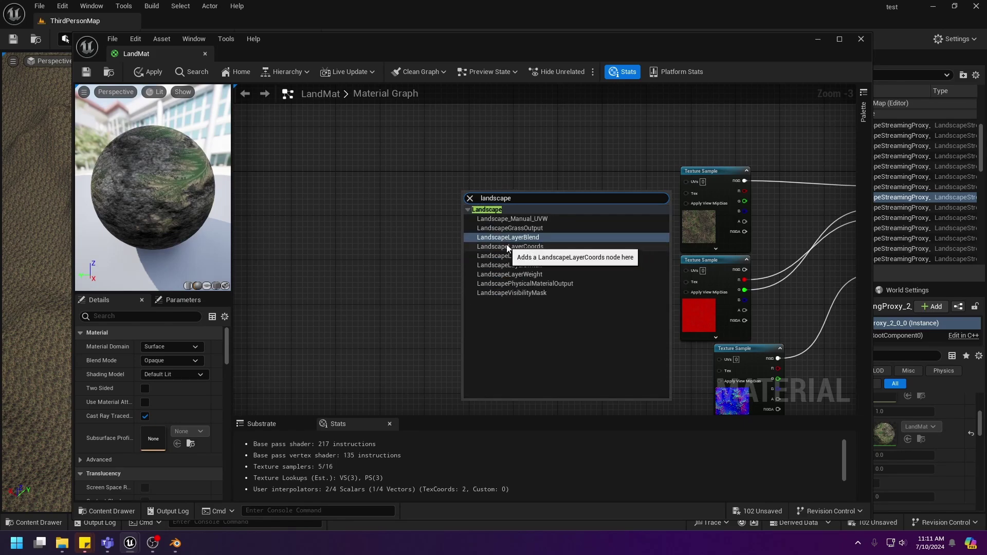
{"action": "left_click", "coordinate": [535, 247]}
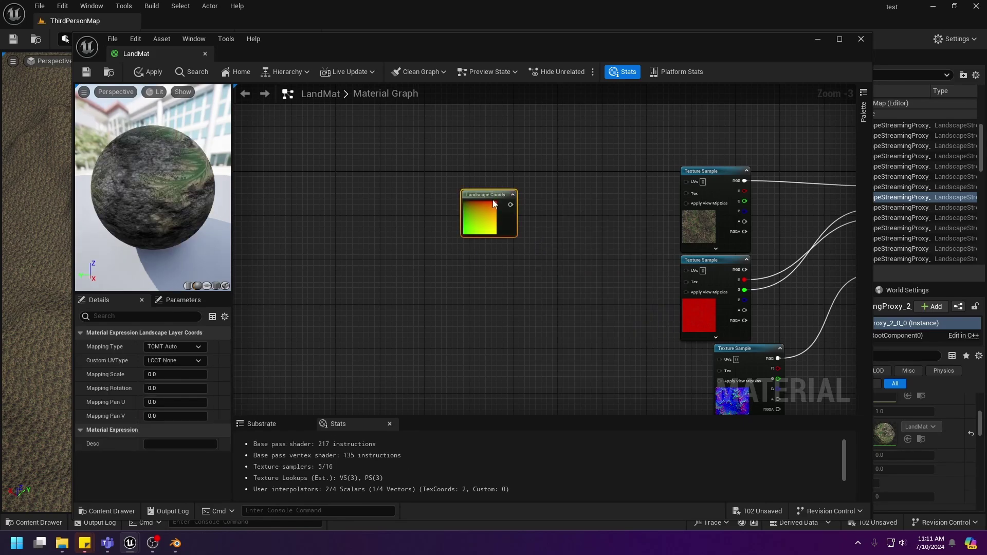
{"action": "left_click_drag", "start_coordinate": [494, 204], "coordinate": [424, 214]}
Add a Divide node beside the Landscape Coords node and set its B value to 1009
{"action": "left_click", "coordinate": [525, 215]}
{"action": "key", "text": "d"}
{"action": "left_click", "coordinate": [516, 215]}
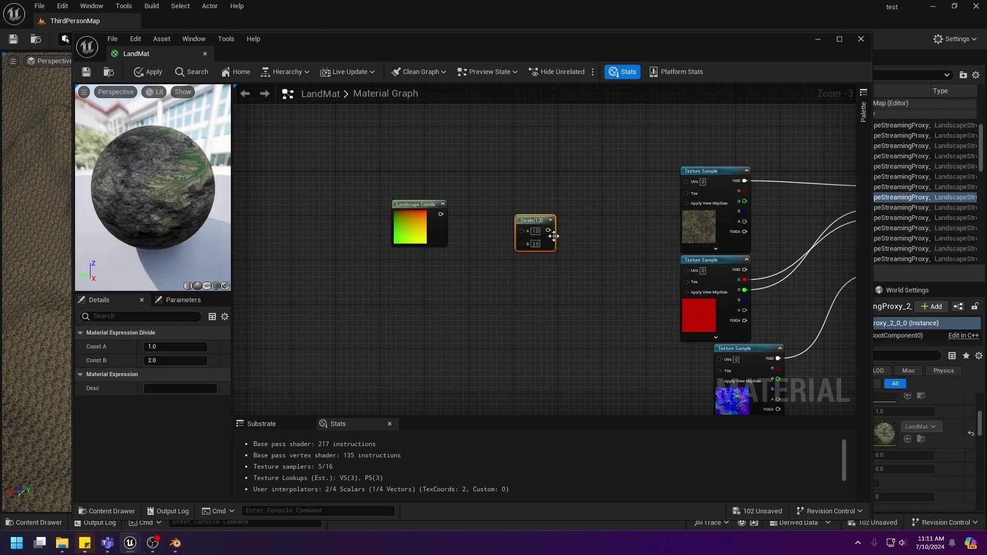
{"action": "left_click_drag", "start_coordinate": [540, 222], "coordinate": [537, 212]}
{"action": "left_click", "coordinate": [534, 234]}
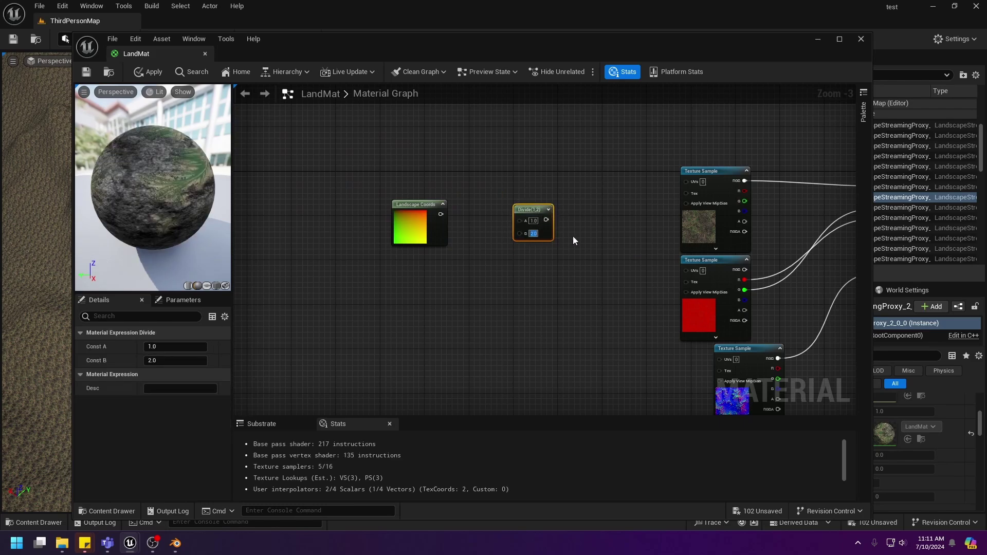
{"action": "type", "text": "1000"}
{"action": "key", "text": "Return"}
{"action": "scroll", "coordinate": [520, 240], "scroll_direction": "up", "scroll_amount": 2}
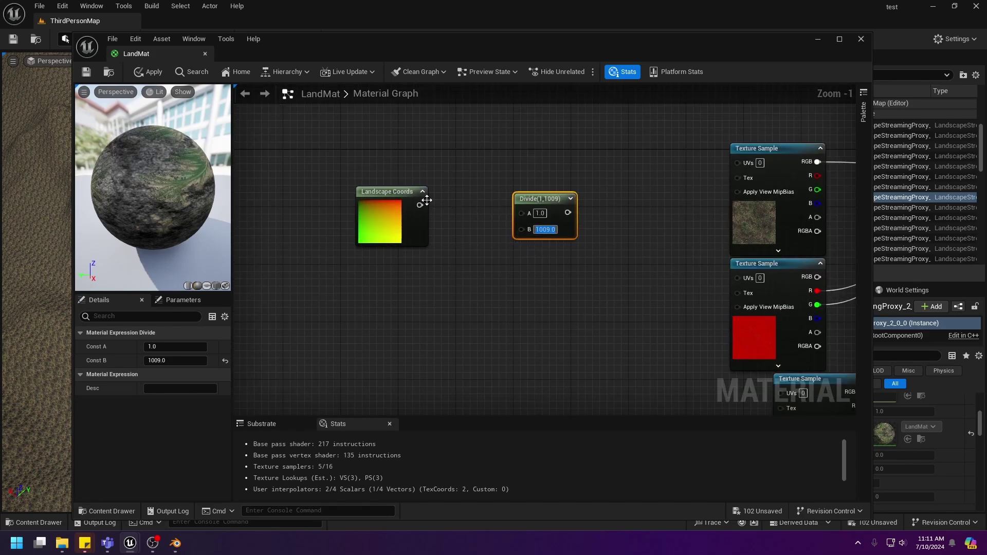
Route Landscape Coords through the Divide node into the UVs of all three Texture Samples, save LandMat and return to the level
{"action": "left_click_drag", "start_coordinate": [420, 205], "coordinate": [737, 163]}
{"action": "right_click_drag", "start_coordinate": [566, 218], "coordinate": [449, 148]}
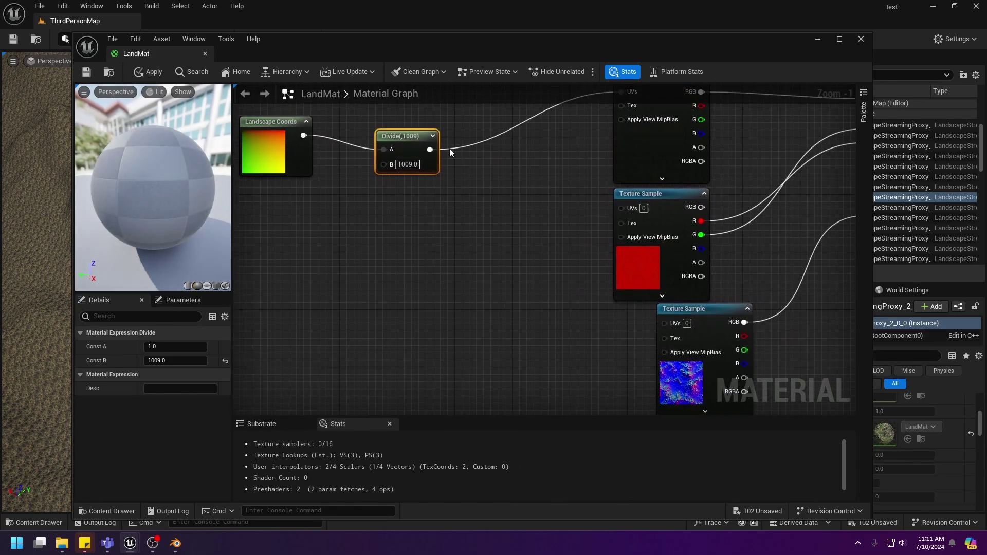
{"action": "left_click_drag", "start_coordinate": [430, 150], "coordinate": [664, 322]}
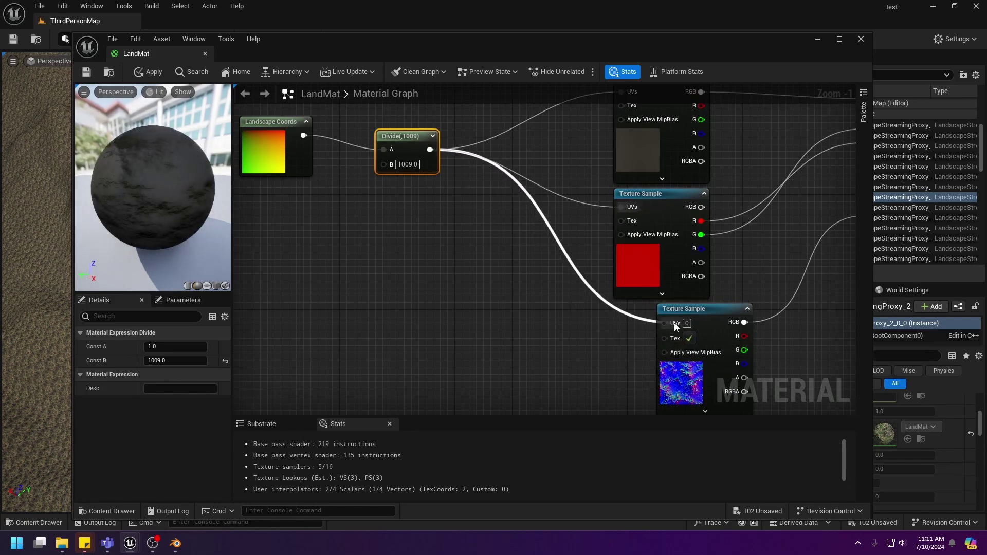
{"action": "left_click", "coordinate": [85, 73]}
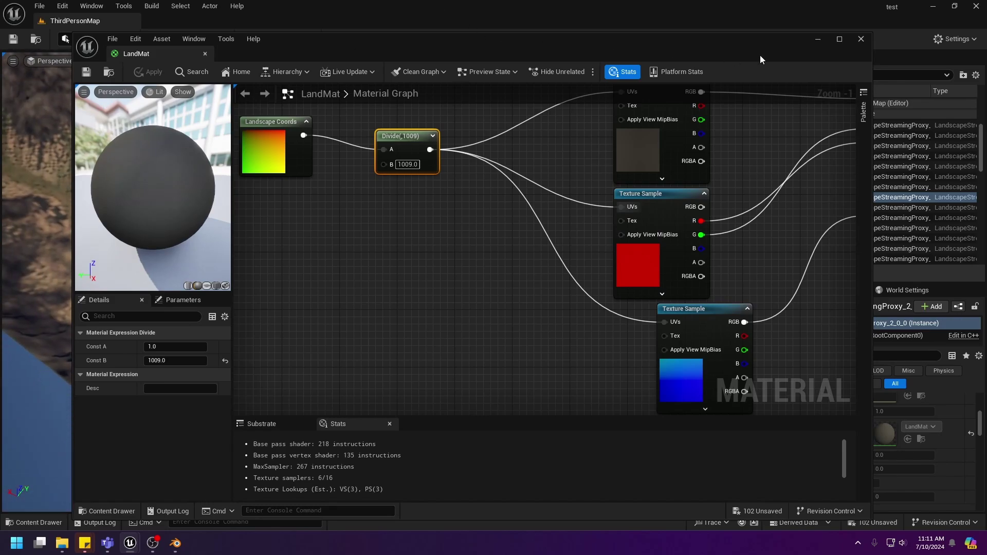
{"action": "left_click", "coordinate": [819, 41]}
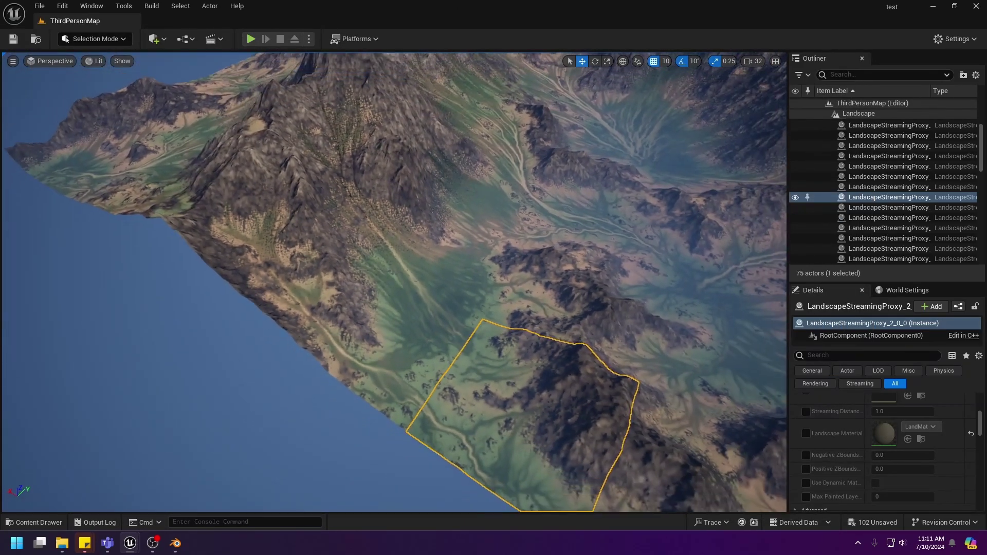